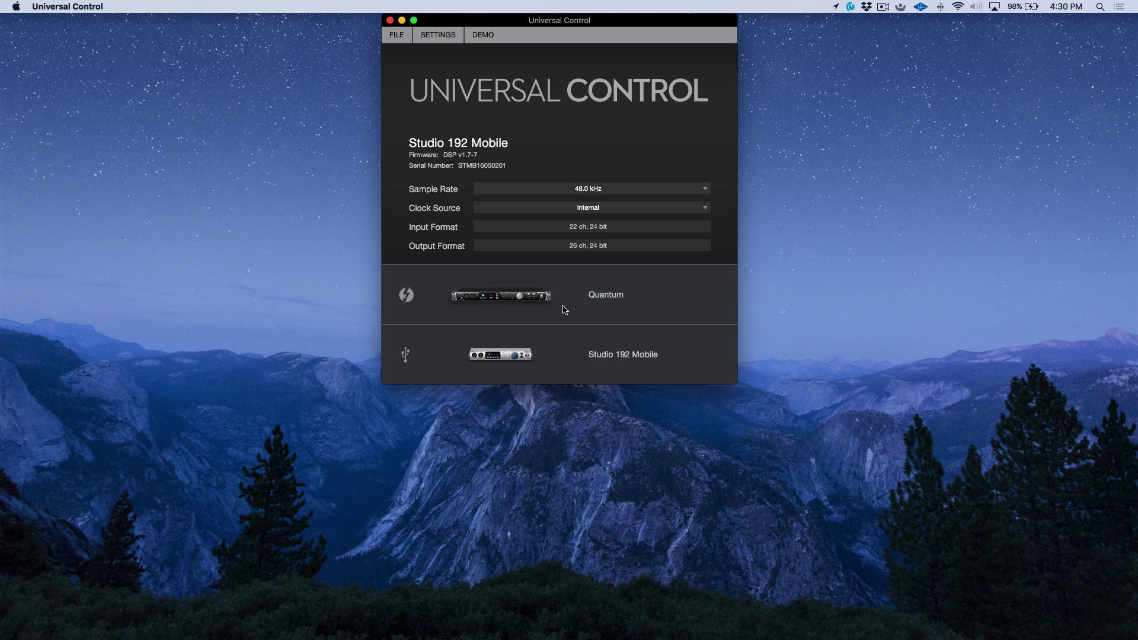
- Open the Studio 192 Mobile mixer, view its system settings and the Quantum control page, and return to the mixer
{"action": "double_click", "coordinate": [595, 352]}
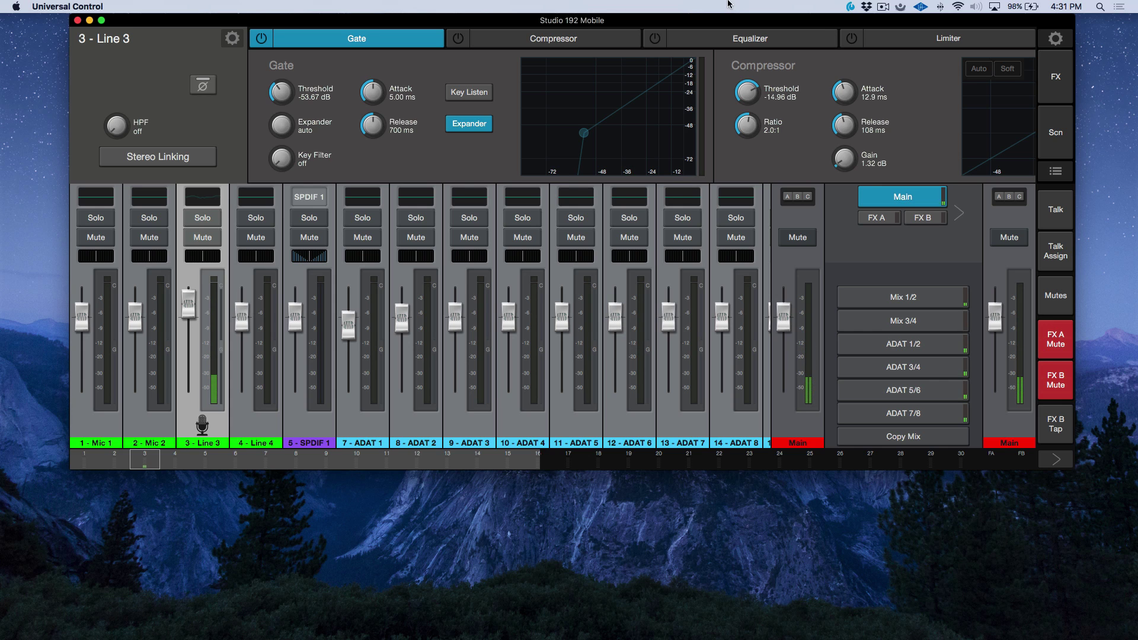
{"action": "left_click", "coordinate": [1056, 42]}
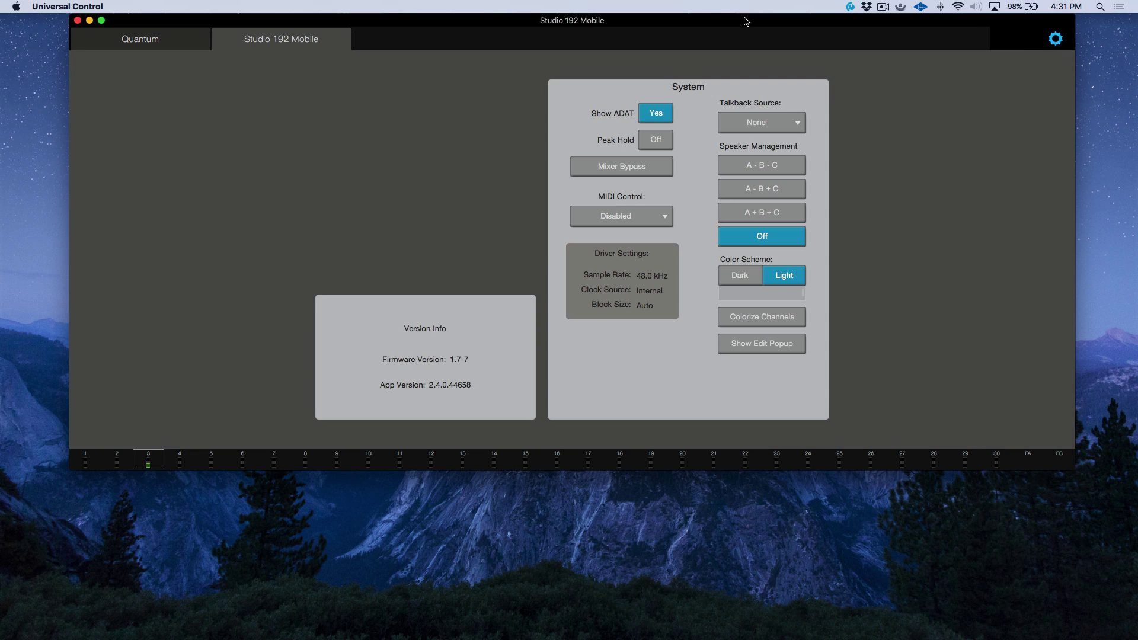
{"action": "left_click", "coordinate": [160, 43]}
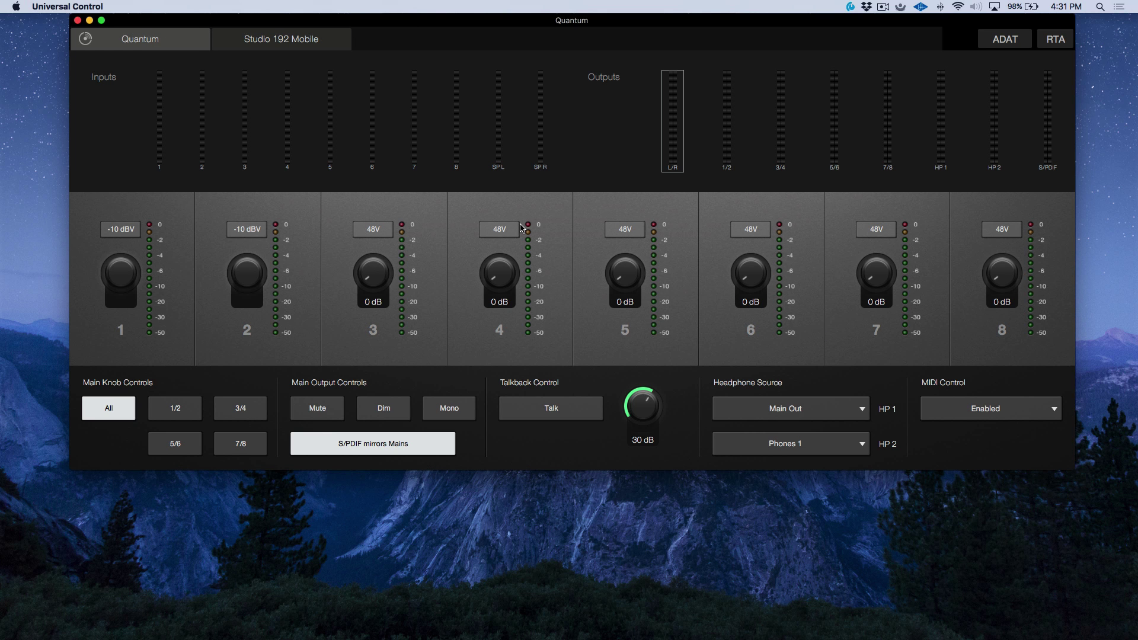
{"action": "left_click", "coordinate": [329, 50]}
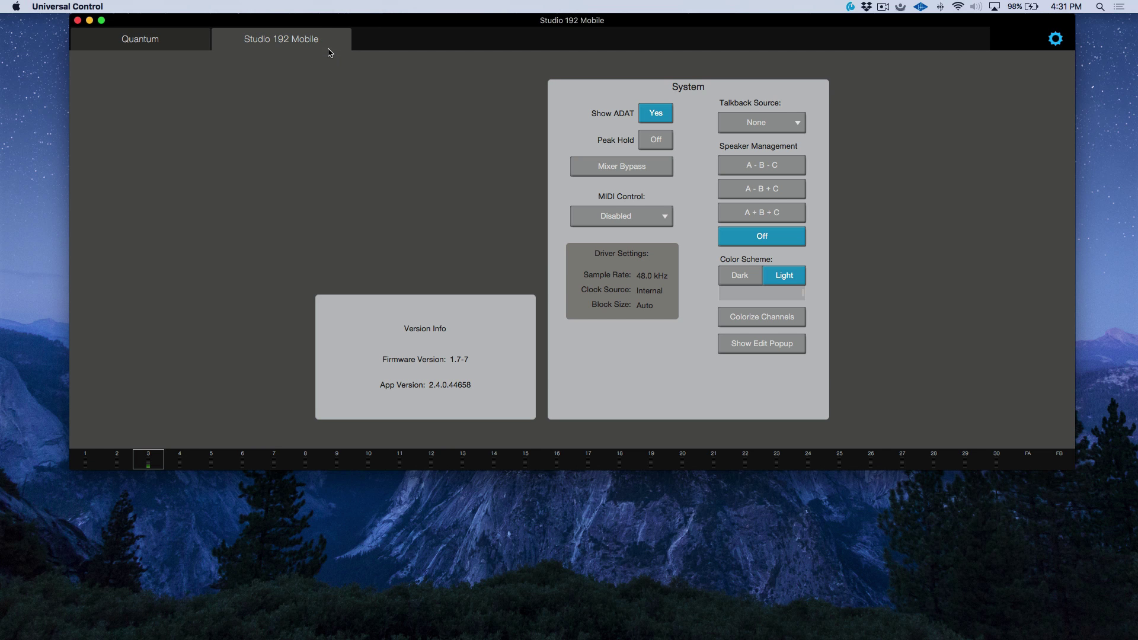
{"action": "left_click", "coordinate": [1056, 40]}
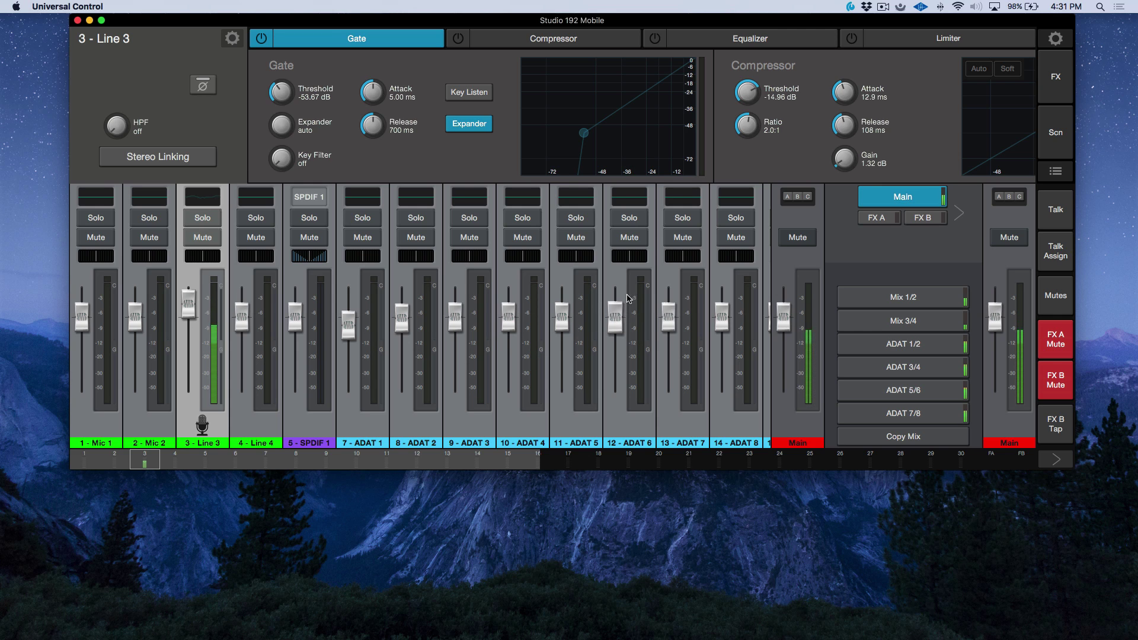
- Check the Show ADAT option in the system settings and look through the ADAT channels in the mixer
{"action": "left_click", "coordinate": [1056, 39]}
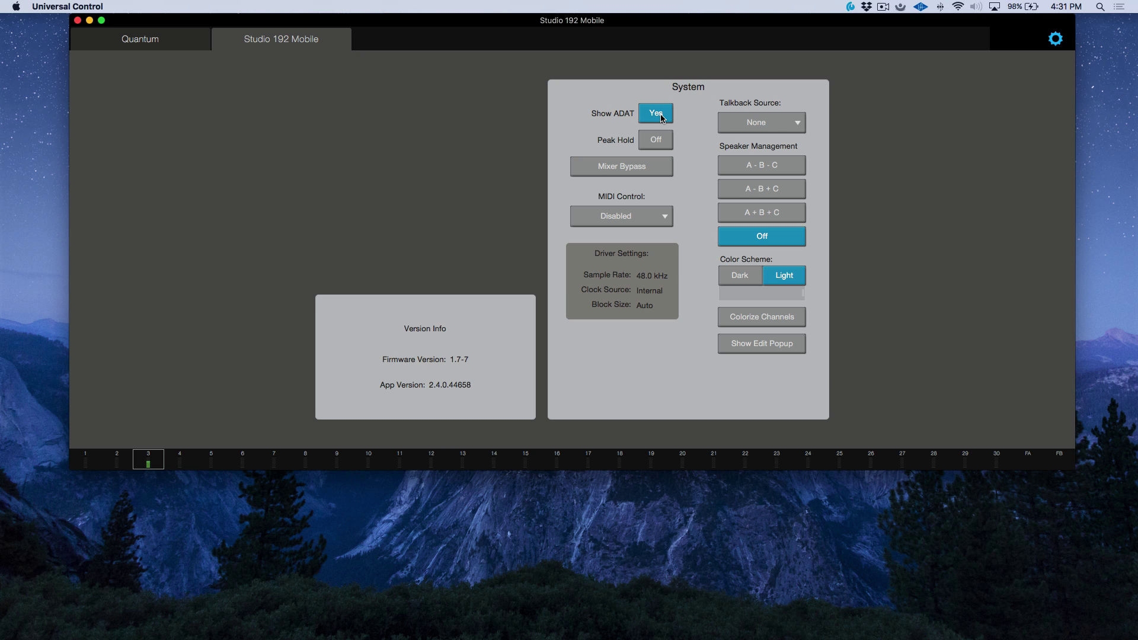
{"action": "left_click", "coordinate": [1056, 38]}
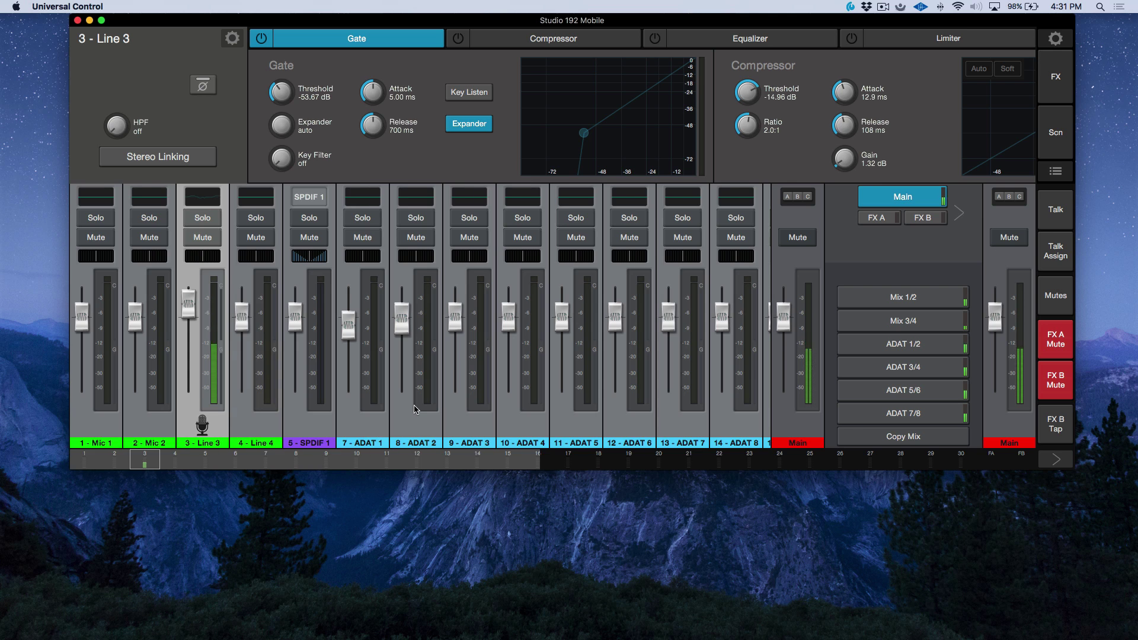
{"action": "scroll", "coordinate": [415, 409], "scroll_direction": "right", "scroll_amount": 10}
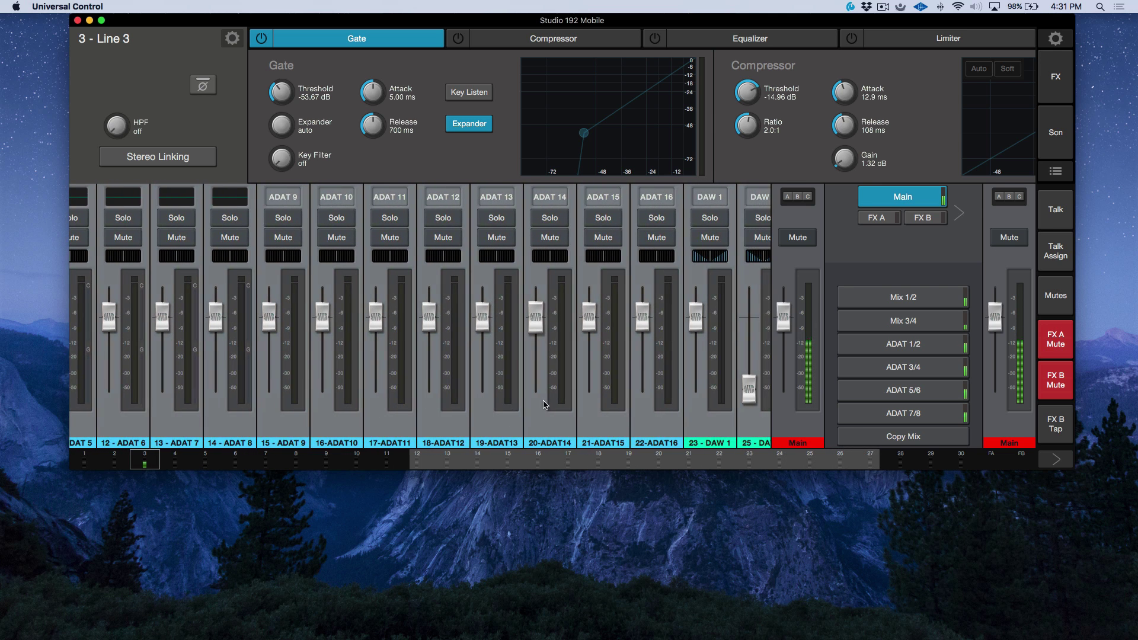
{"action": "scroll", "coordinate": [509, 406], "scroll_direction": "left", "scroll_amount": 10}
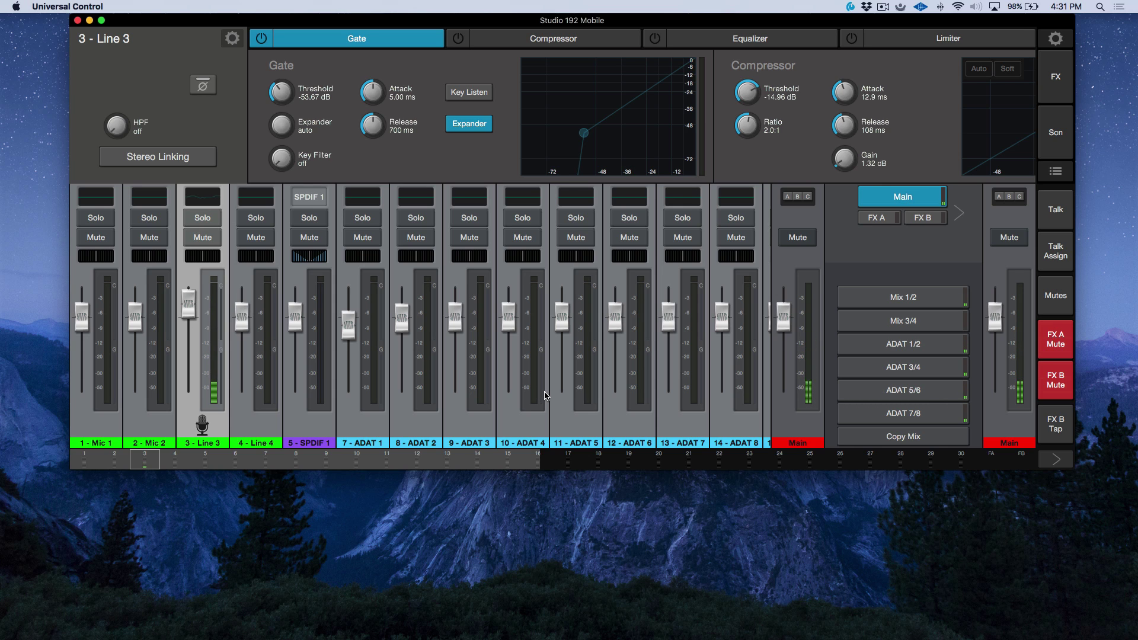
- Hide the ADAT channels by setting Show ADAT to No, and look at the reduced mixer
{"action": "left_click", "coordinate": [1056, 38]}
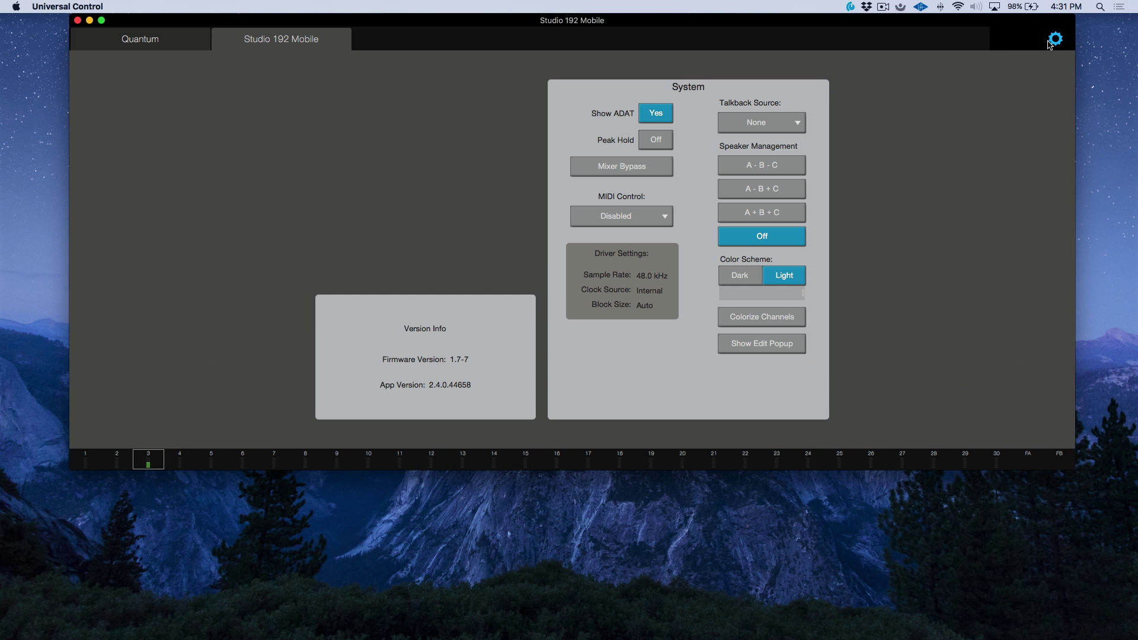
{"action": "left_click", "coordinate": [662, 112]}
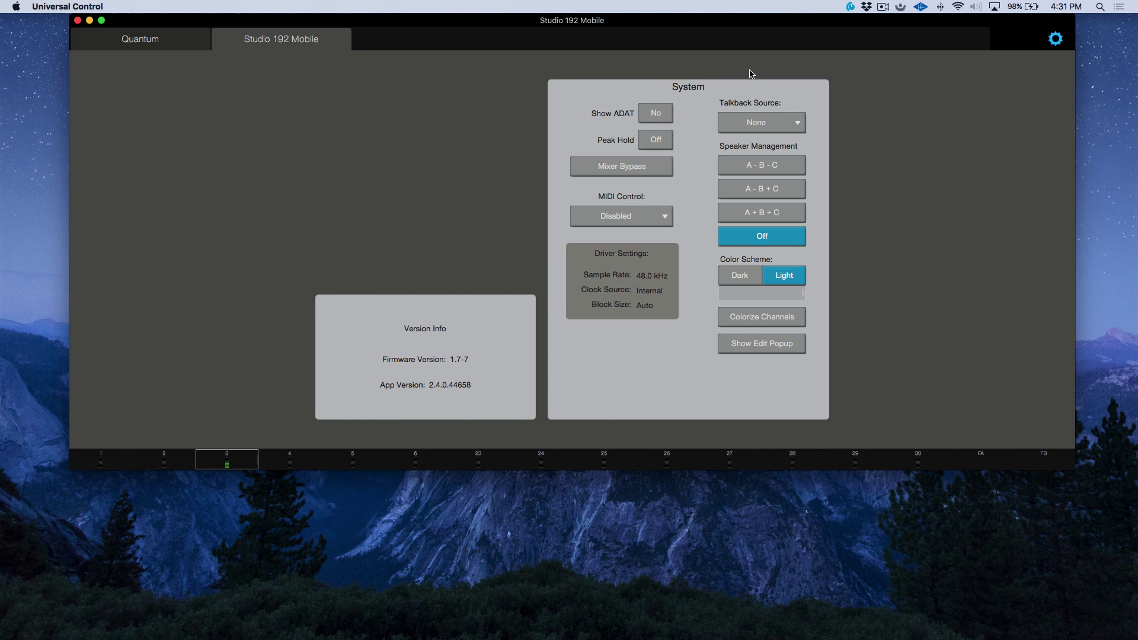
{"action": "left_click", "coordinate": [1056, 38]}
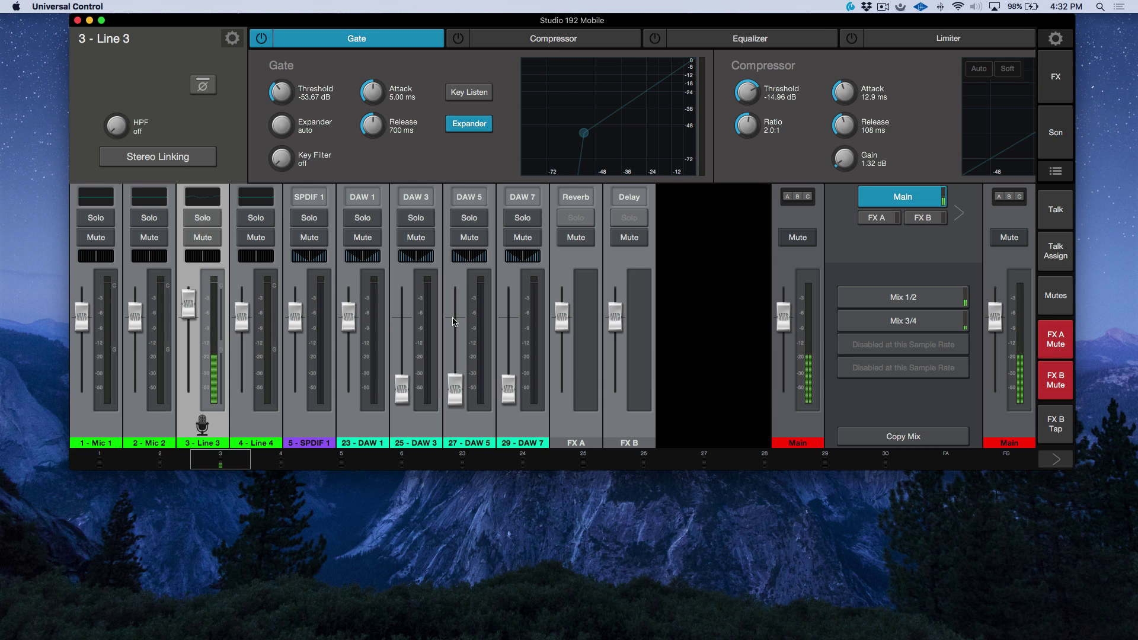
- Set Show ADAT back to Yes and look through the ADAT channels in the mixer
{"action": "left_click", "coordinate": [1056, 37]}
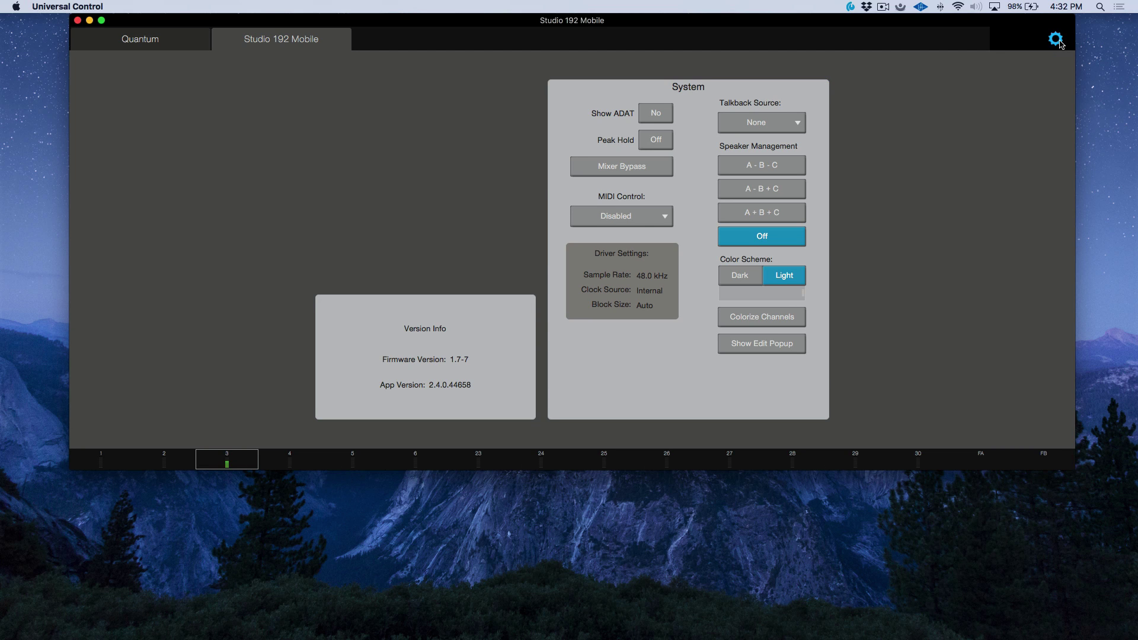
{"action": "left_click", "coordinate": [655, 119]}
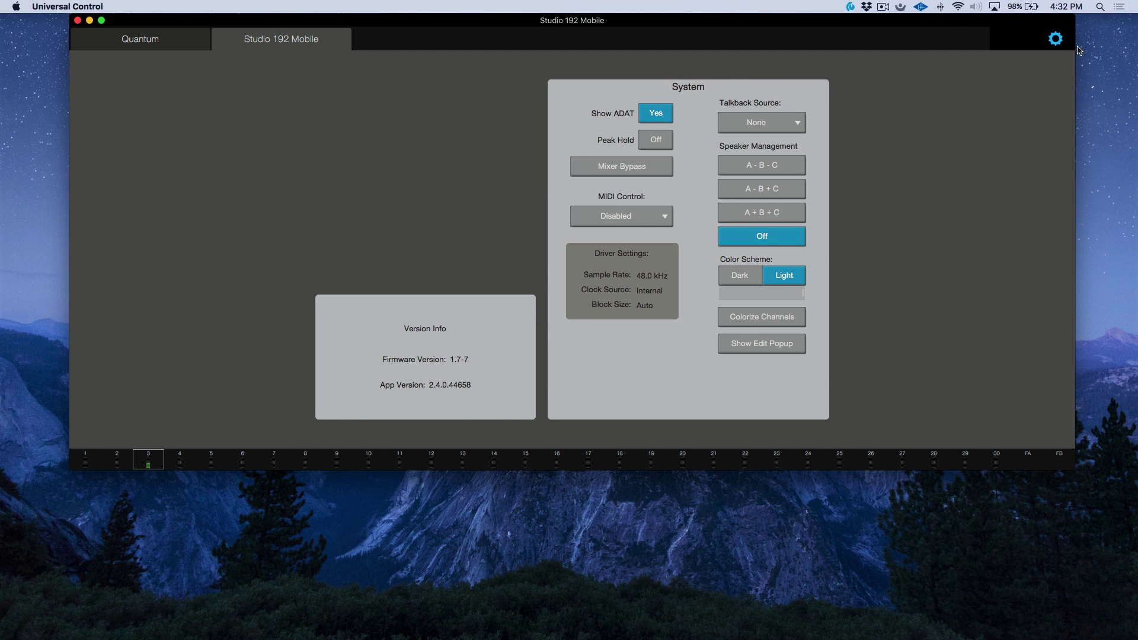
{"action": "left_click", "coordinate": [1055, 38]}
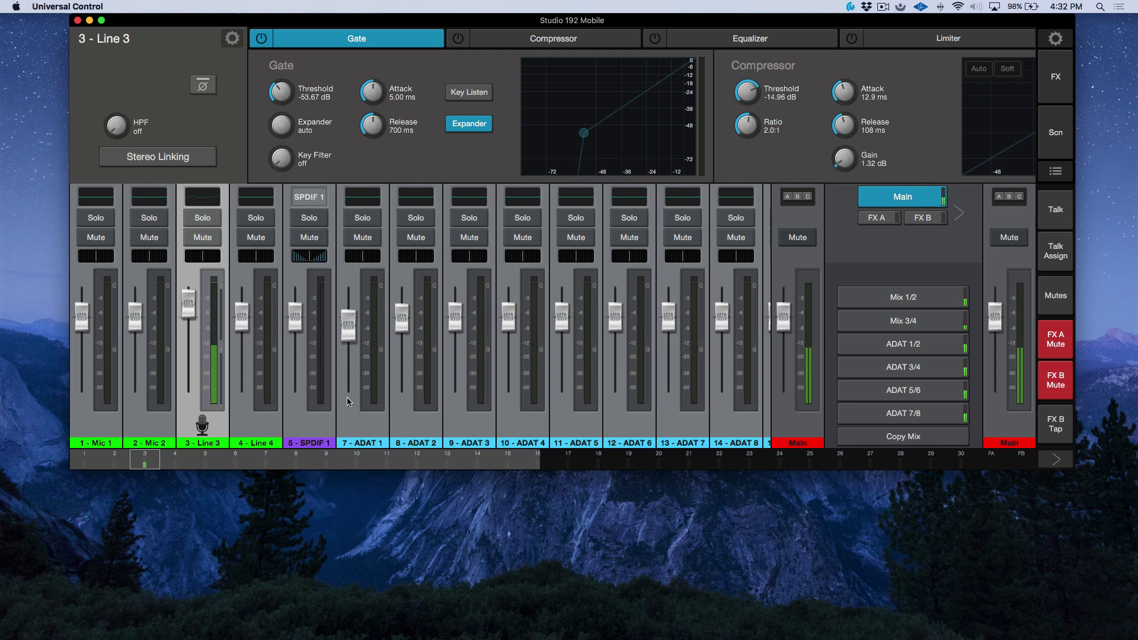
{"action": "scroll", "coordinate": [348, 400], "scroll_direction": "right", "scroll_amount": 10}
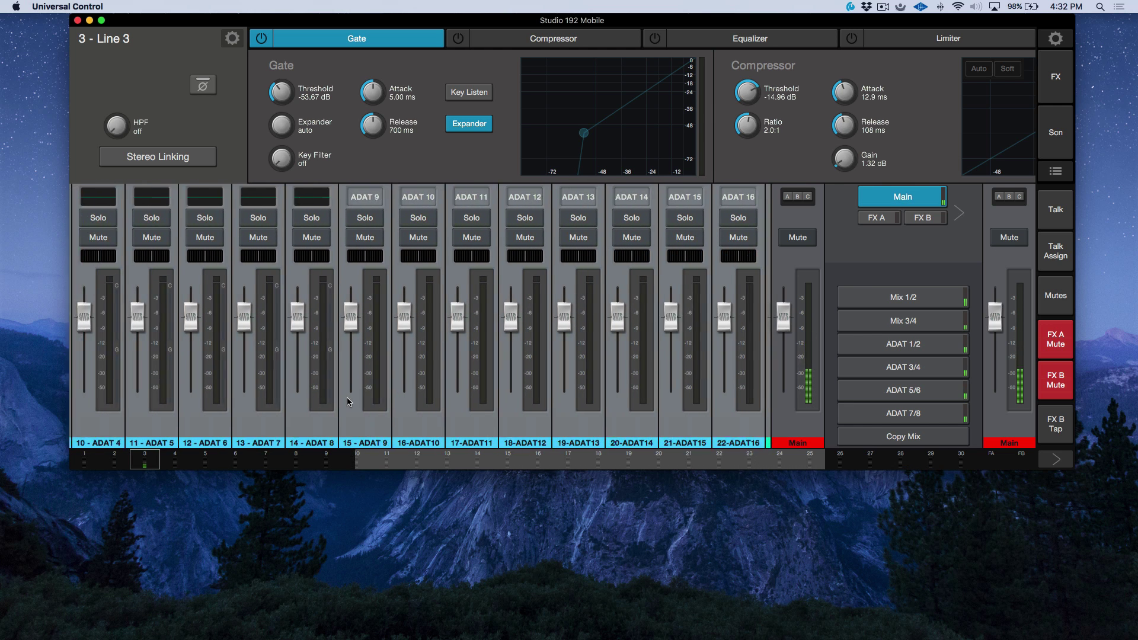
{"action": "scroll", "coordinate": [348, 401], "scroll_direction": "left", "scroll_amount": 10}
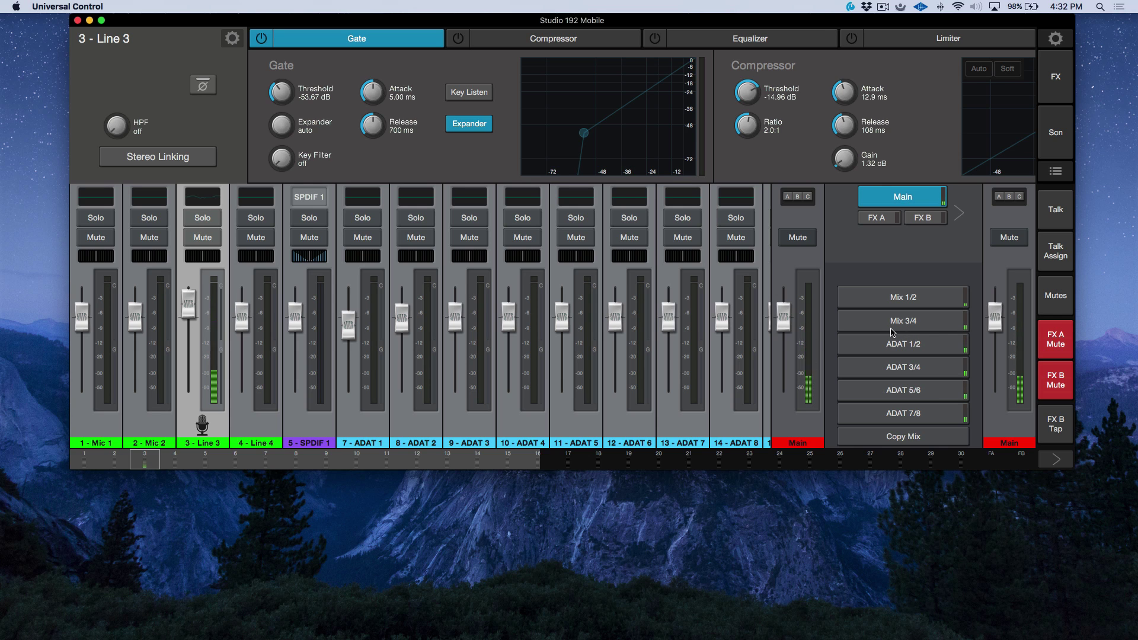
- Step through the Mic 1, Mic 2, Line 3 and Line 4 channels to compare their settings, ending on Line 3
{"action": "left_click", "coordinate": [108, 427]}
{"action": "left_click", "coordinate": [141, 425]}
{"action": "left_click", "coordinate": [214, 430]}
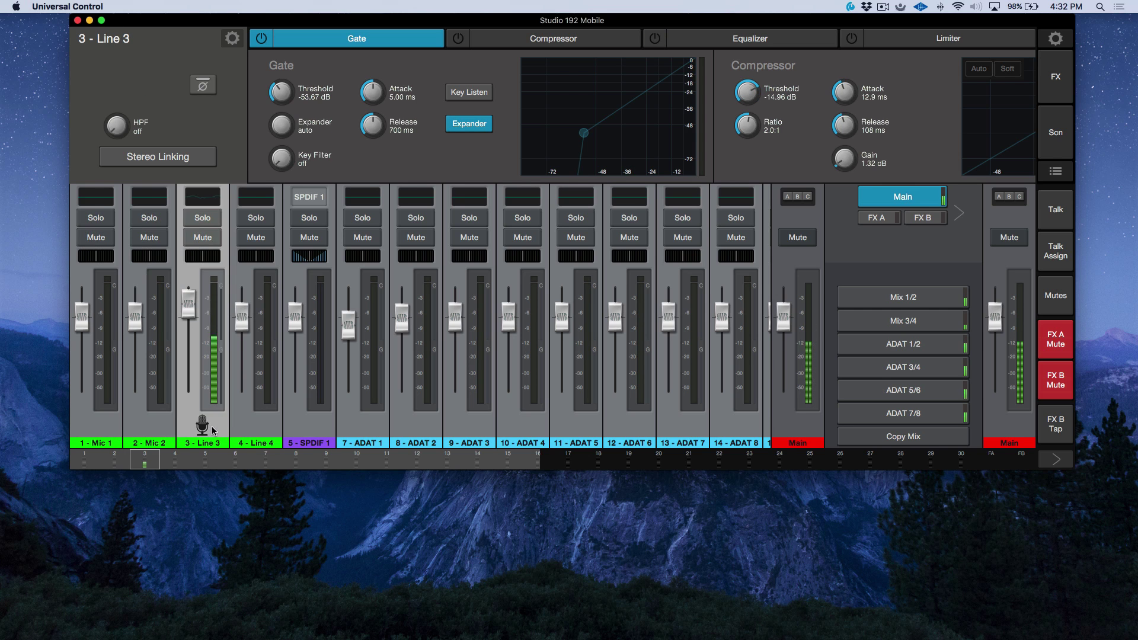
{"action": "left_click", "coordinate": [248, 426]}
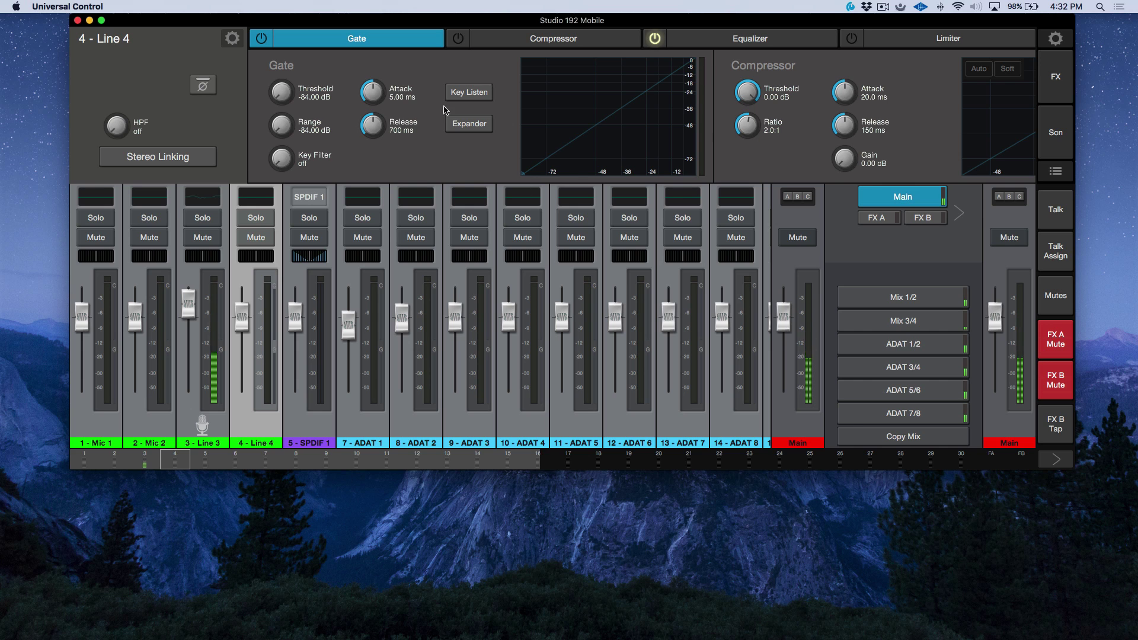
{"action": "left_click", "coordinate": [219, 430]}
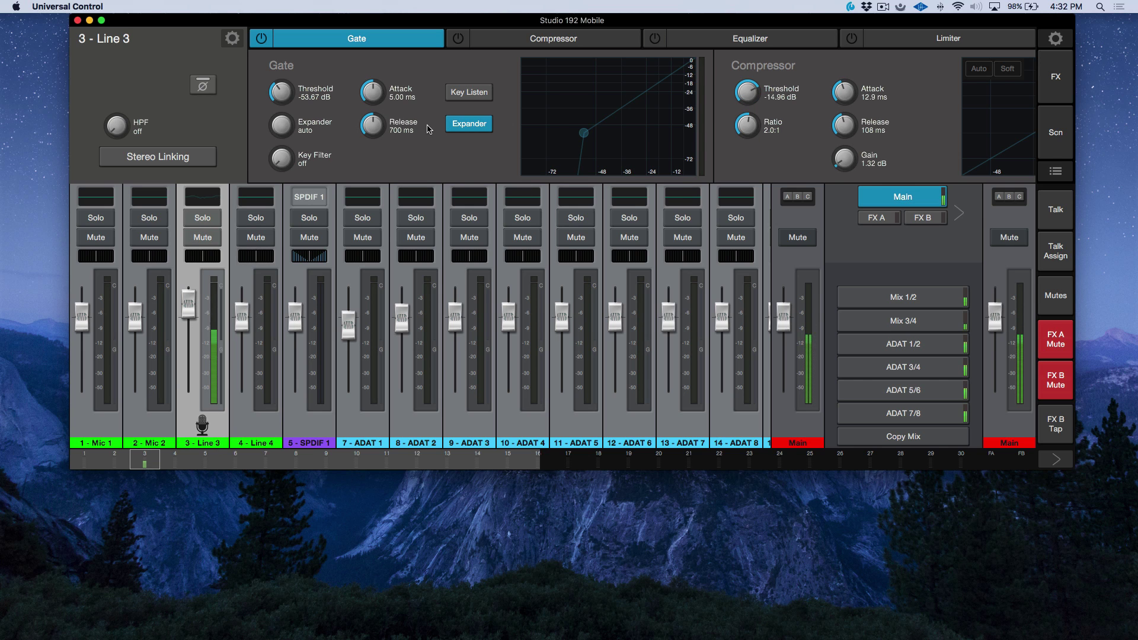
- View the compressor, equalizer and limiter sections of the Line 3 channel
{"action": "left_click", "coordinate": [551, 43]}
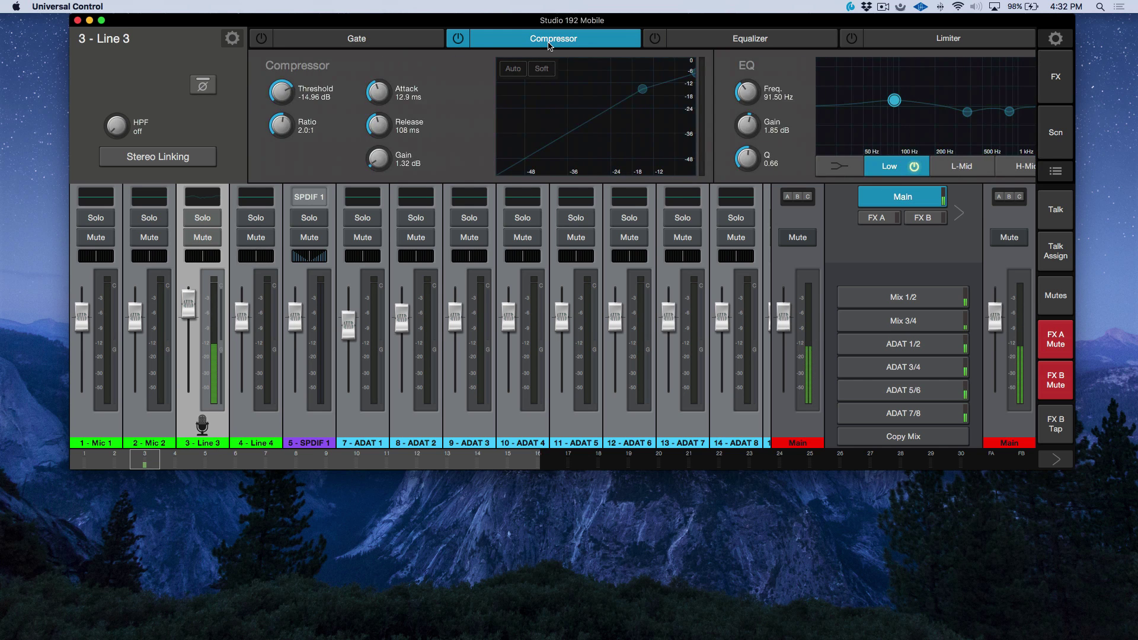
{"action": "left_click", "coordinate": [763, 39]}
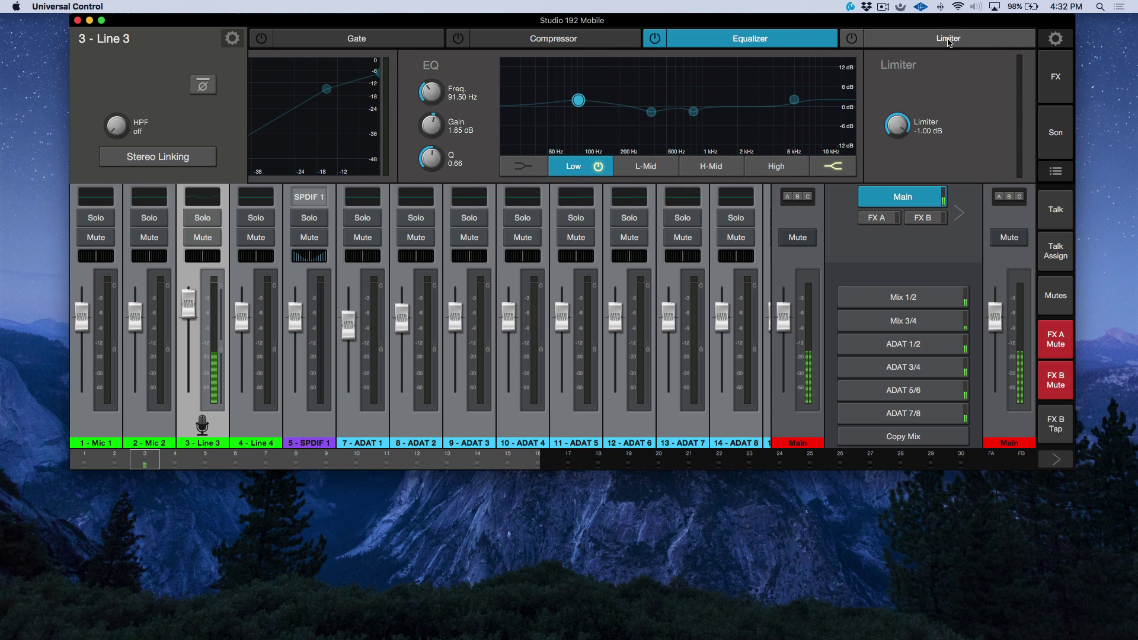
{"action": "left_click", "coordinate": [949, 39]}
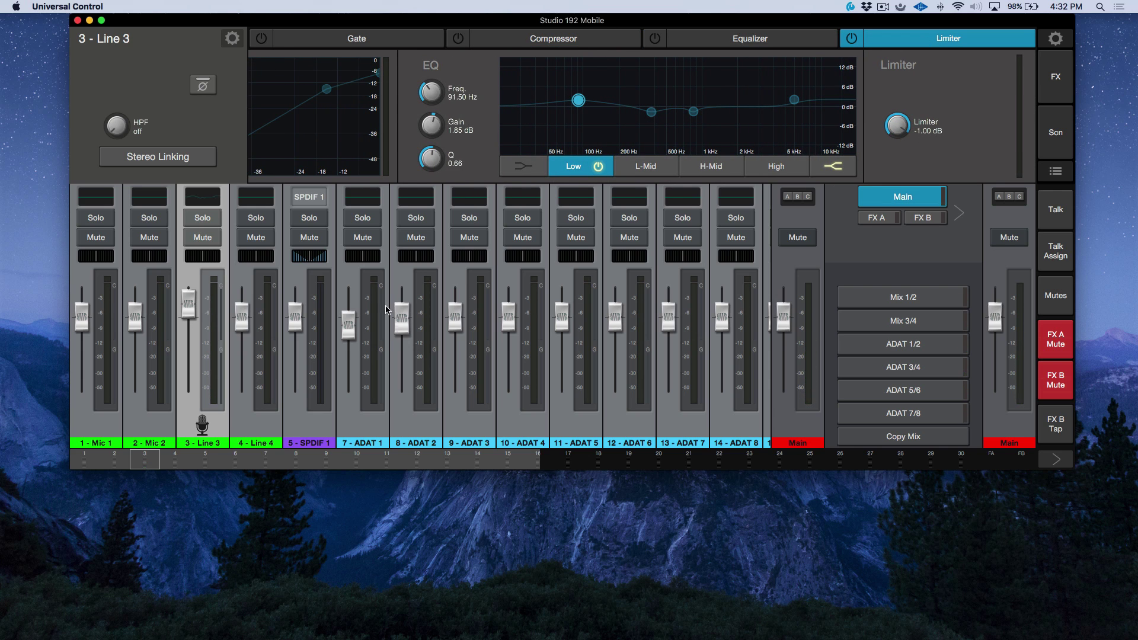
- Compare the preamp controls of the Mic 2 and Mic 1 channels with those of Line 3
{"action": "left_click", "coordinate": [151, 428]}
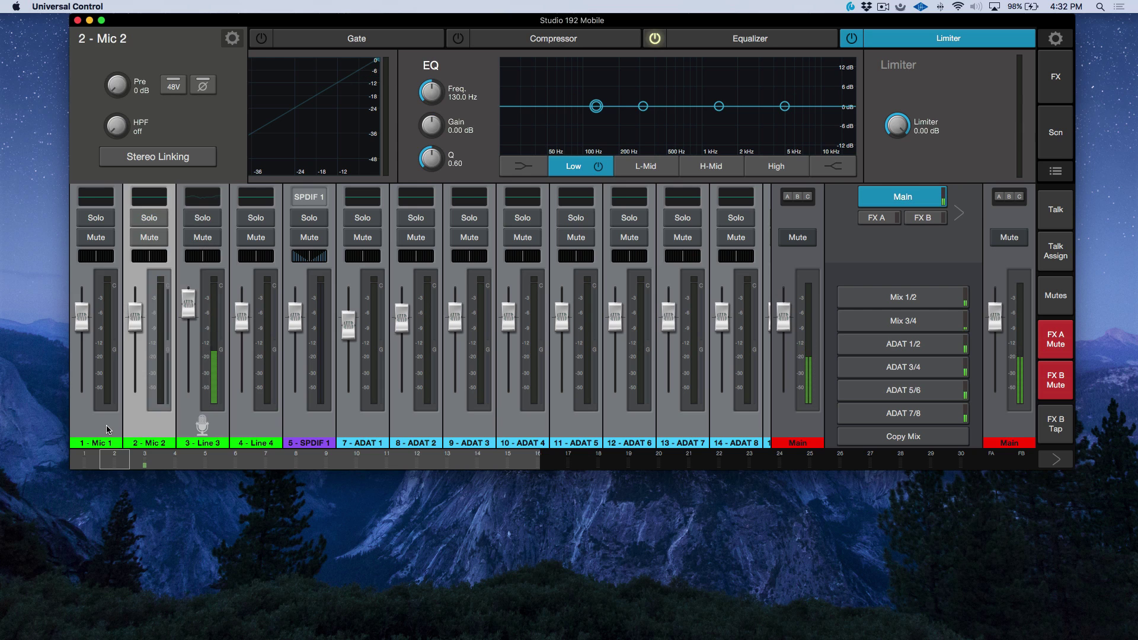
{"action": "left_click", "coordinate": [108, 429]}
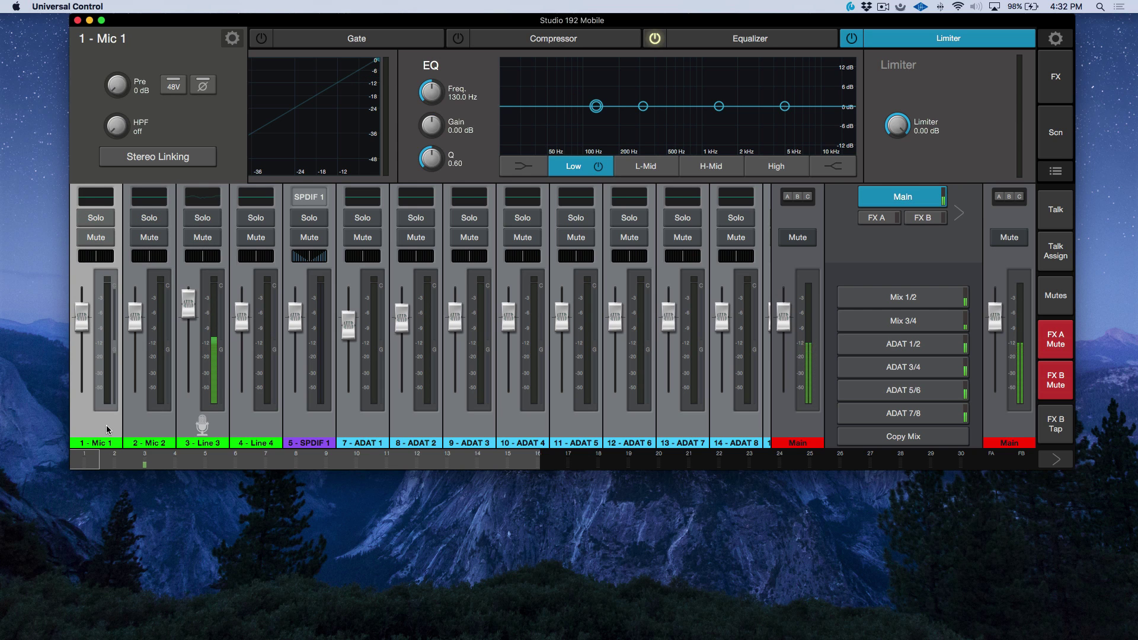
{"action": "left_click", "coordinate": [219, 431]}
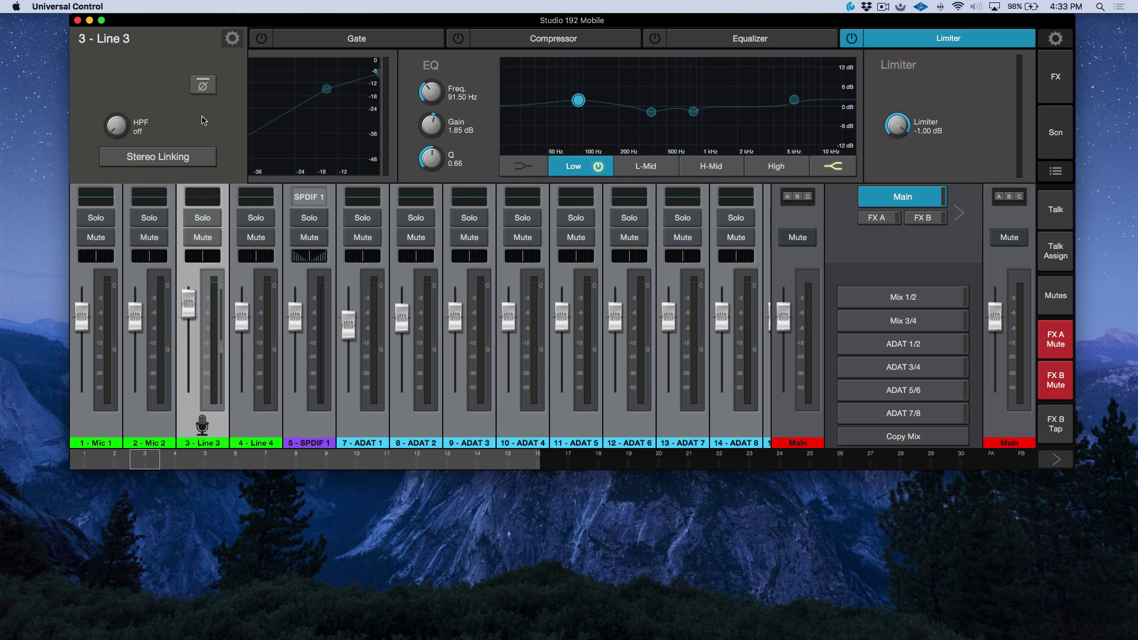
- Open the Line 3 channel's settings, remove its channel colour and set it back to green
{"action": "left_click", "coordinate": [233, 40]}
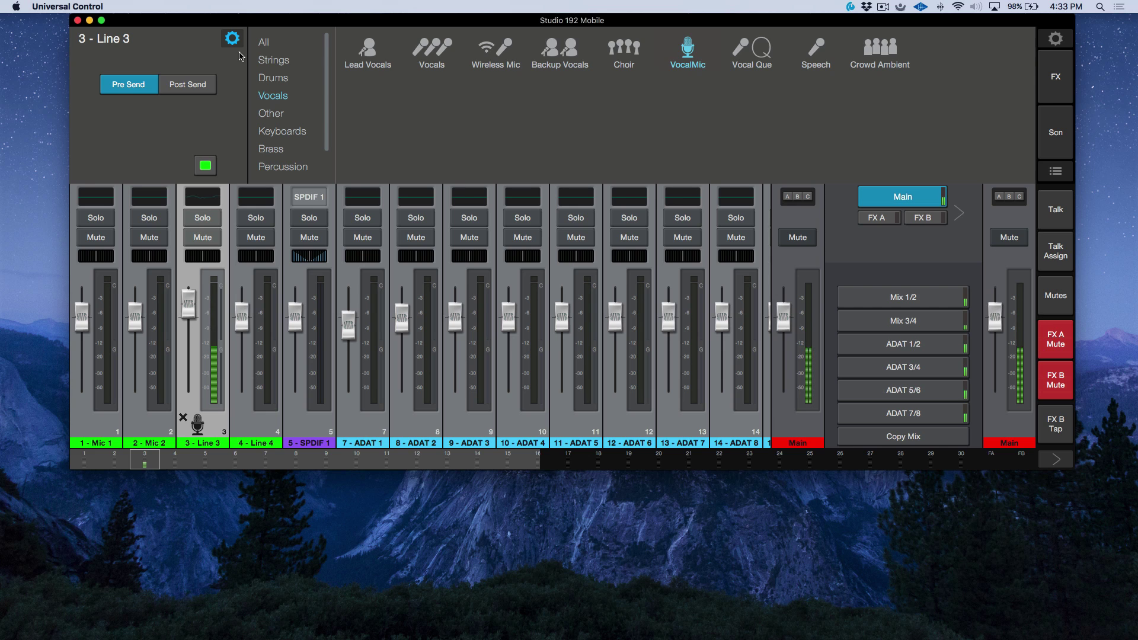
{"action": "left_click", "coordinate": [206, 169]}
{"action": "left_click", "coordinate": [207, 185]}
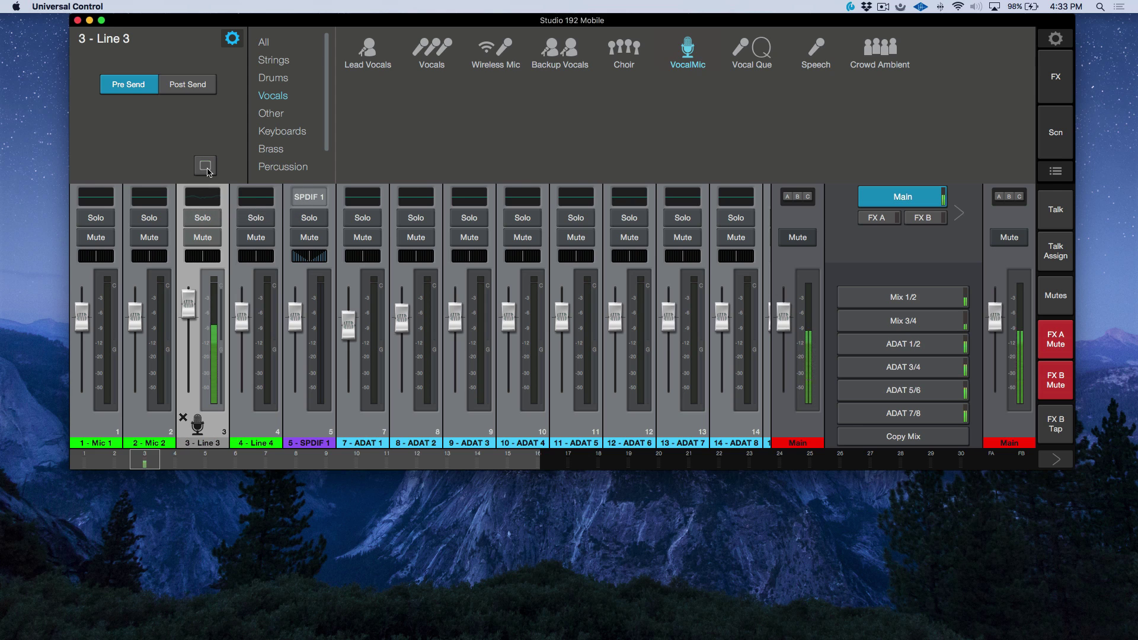
{"action": "left_click", "coordinate": [205, 166]}
{"action": "left_click", "coordinate": [204, 212]}
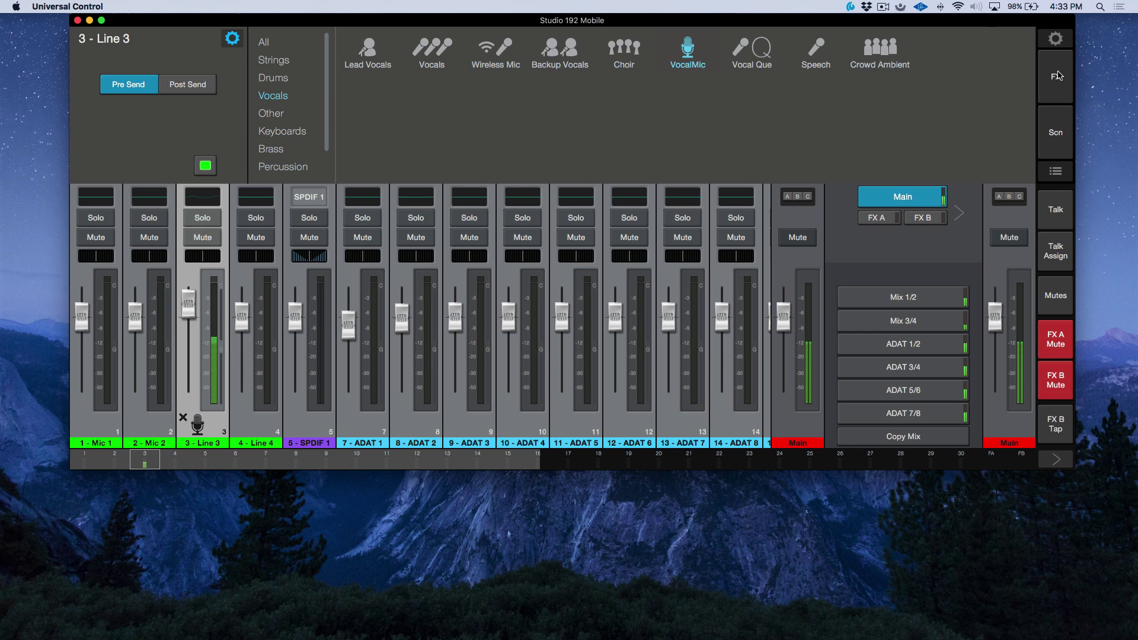
- Turn on Colorize Channels in the system settings and check the channel strips across the mixer
{"action": "left_click", "coordinate": [1057, 40]}
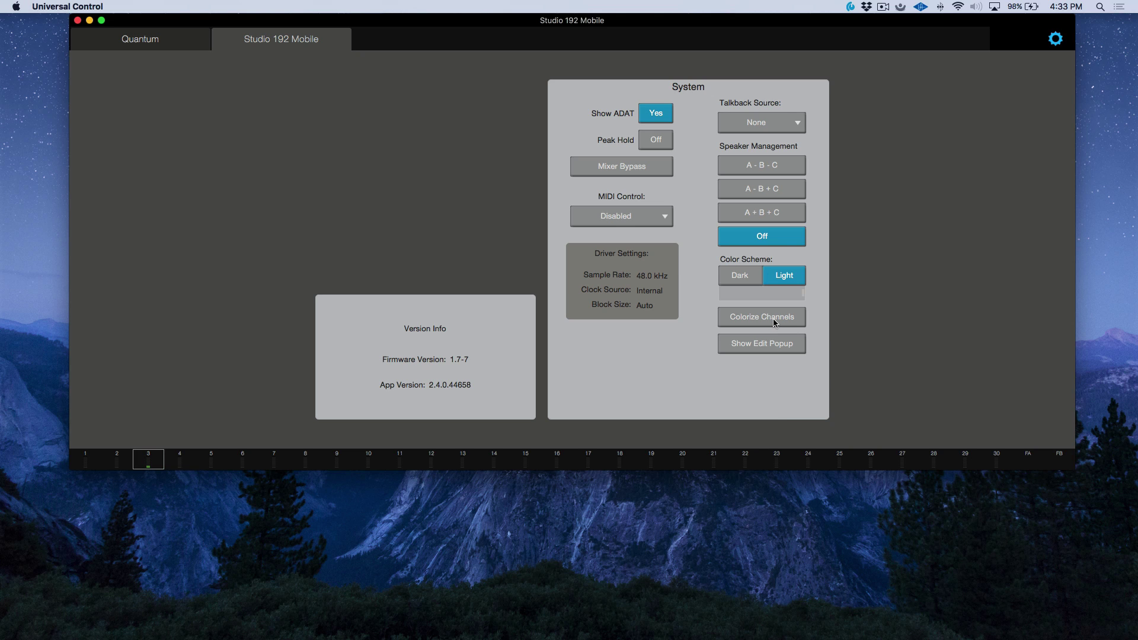
{"action": "left_click", "coordinate": [1056, 38]}
{"action": "left_click", "coordinate": [1055, 39]}
{"action": "left_click", "coordinate": [771, 319]}
{"action": "left_click", "coordinate": [1056, 39]}
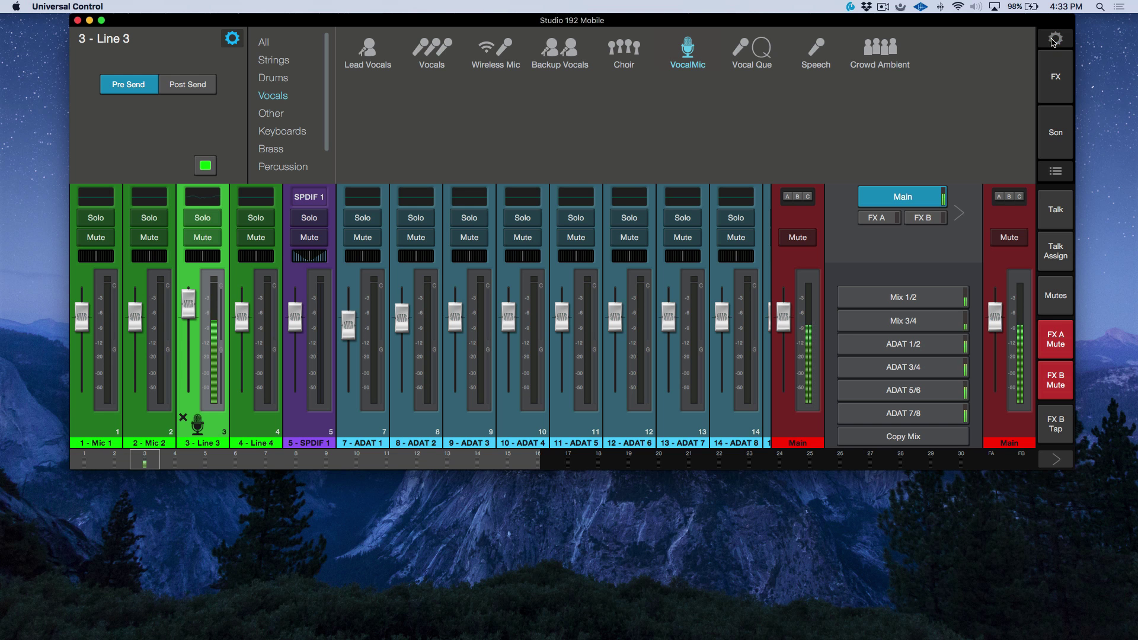
{"action": "scroll", "coordinate": [334, 391], "scroll_direction": "right", "scroll_amount": 10}
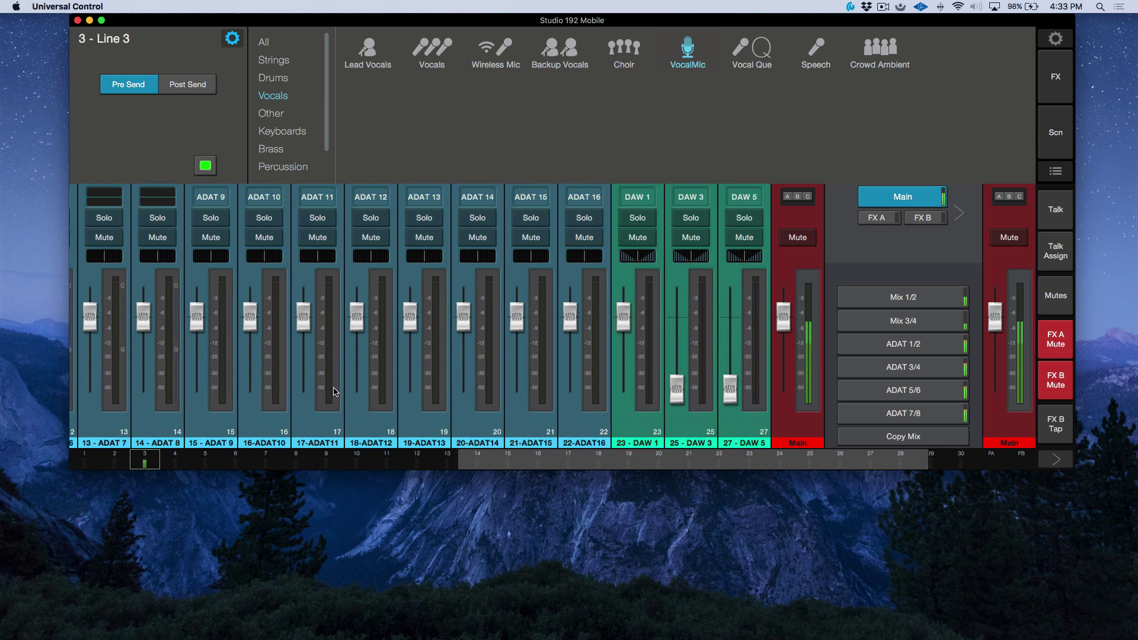
{"action": "scroll", "coordinate": [334, 392], "scroll_direction": "left", "scroll_amount": 10}
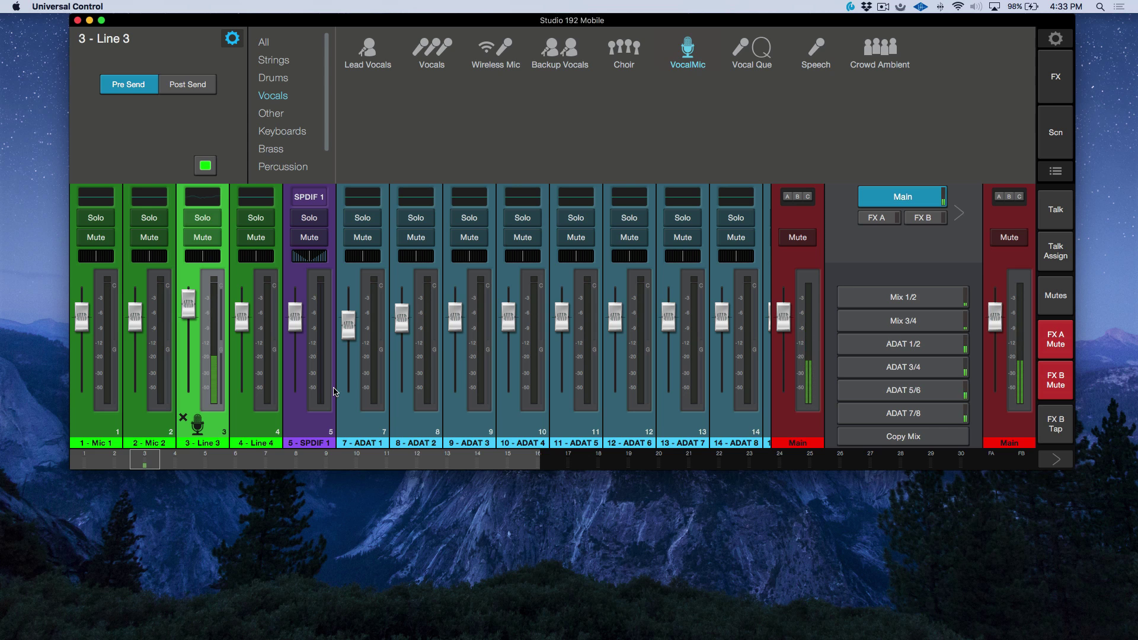
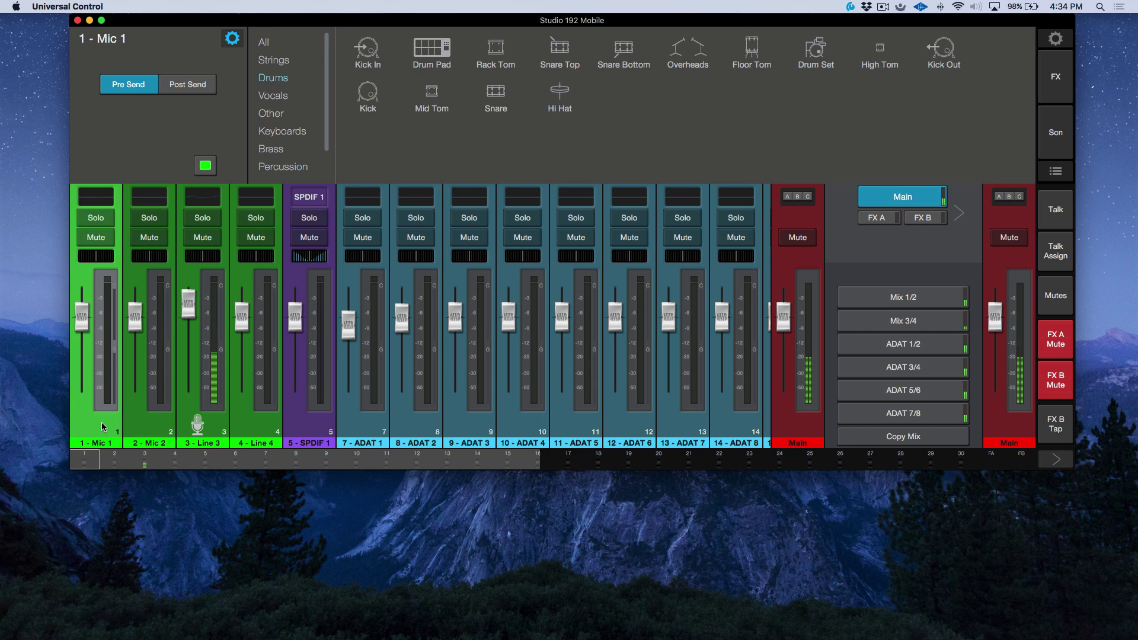
- Turn on the Line 3 channel's equalizer, raise its low band and boost the high band to 8.47 dB at about 2.78 kHz
{"action": "left_click", "coordinate": [215, 442]}
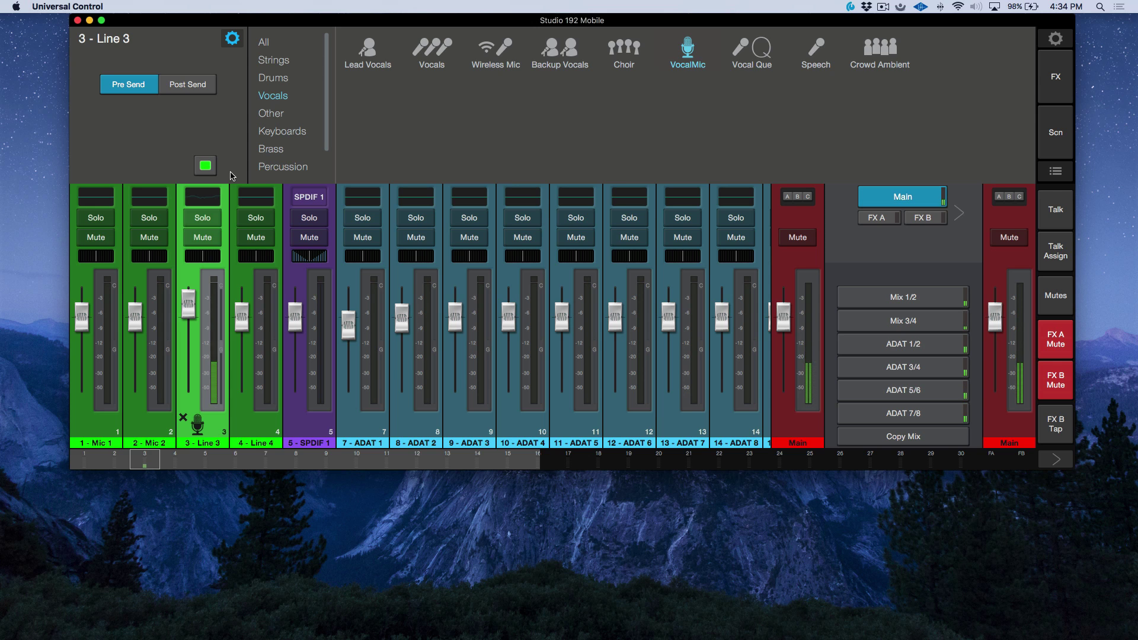
{"action": "left_click", "coordinate": [232, 38]}
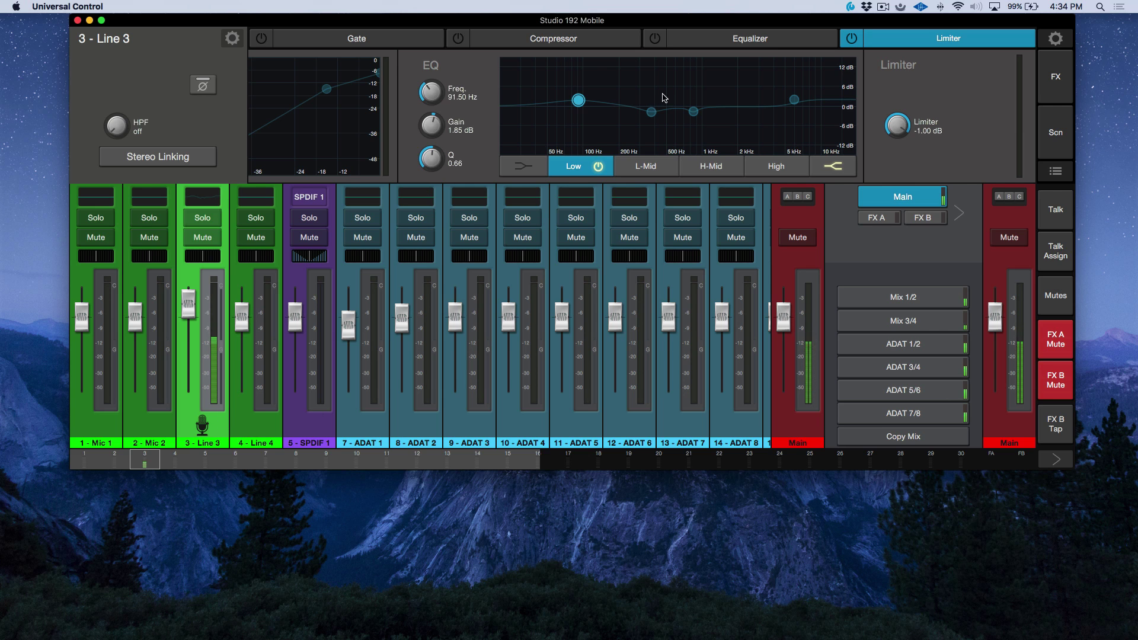
{"action": "left_click", "coordinate": [655, 39]}
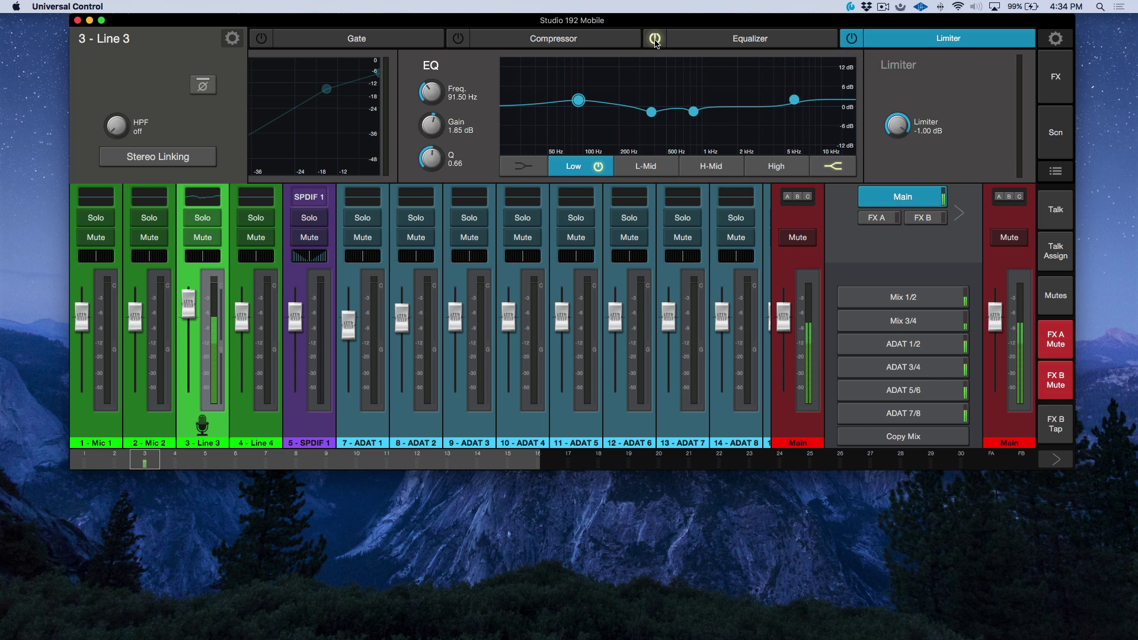
{"action": "left_click", "coordinate": [232, 39]}
{"action": "left_click", "coordinate": [235, 39]}
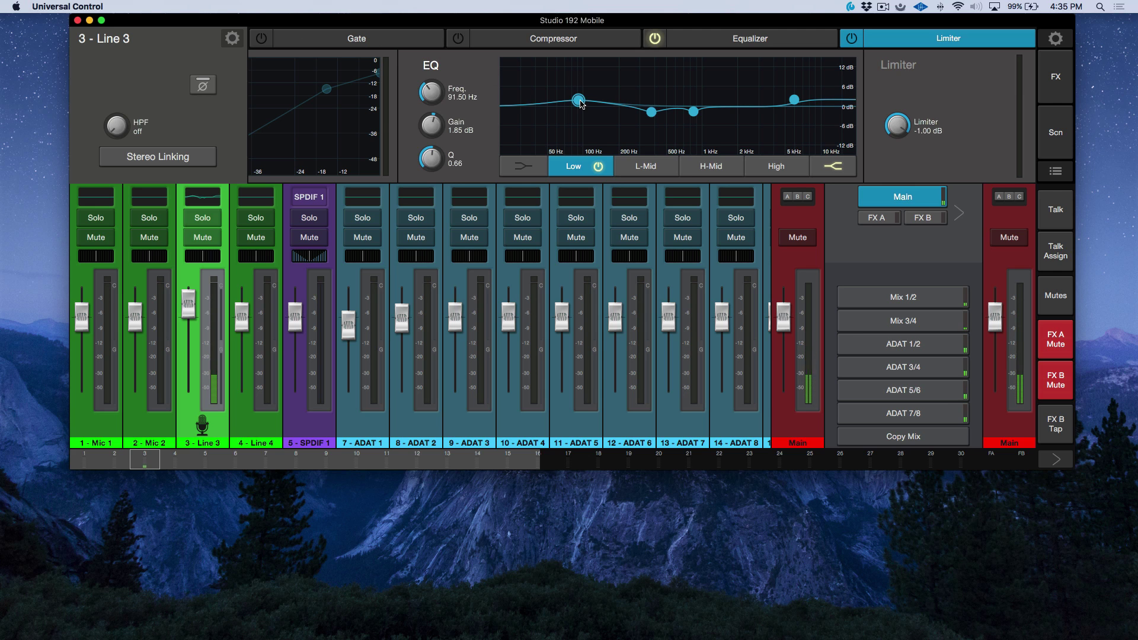
{"action": "mouse_move", "coordinate": [581, 103]}
{"action": "left_mouse_down"}
{"action": "mouse_move", "coordinate": [585, 87]}
{"action": "mouse_move", "coordinate": [592, 97]}
{"action": "left_mouse_up"}
{"action": "left_click_drag", "start_coordinate": [796, 103], "coordinate": [755, 84]}
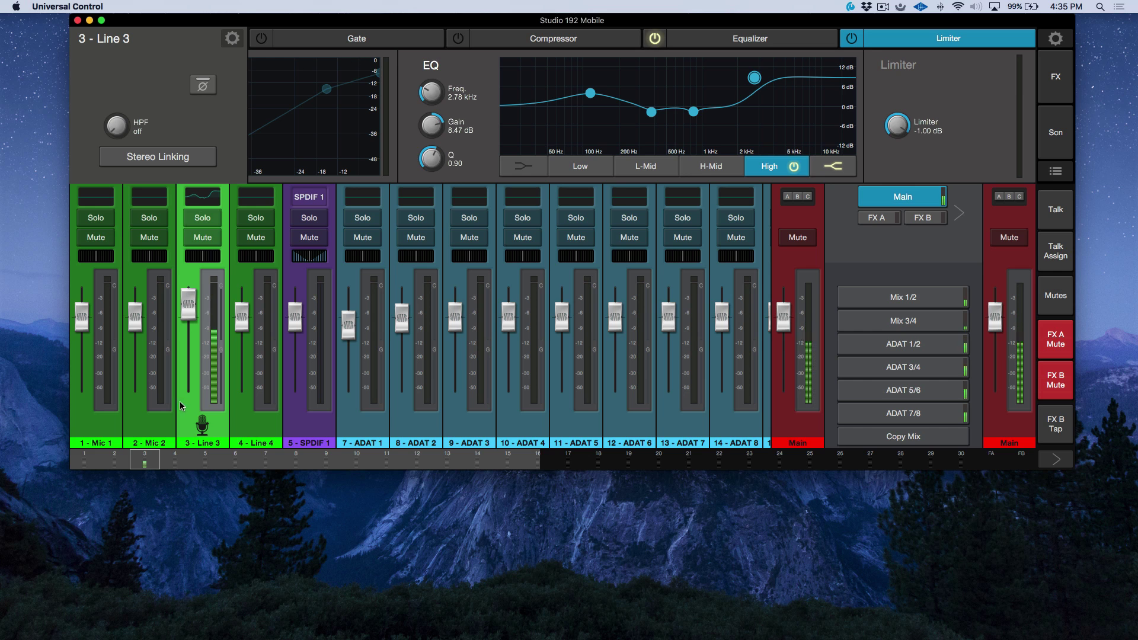
- Switch the Line 3 channel to Post Send and set its equalizer's high band to 5.29 dB at about 2.98 kHz
{"action": "left_click", "coordinate": [232, 40]}
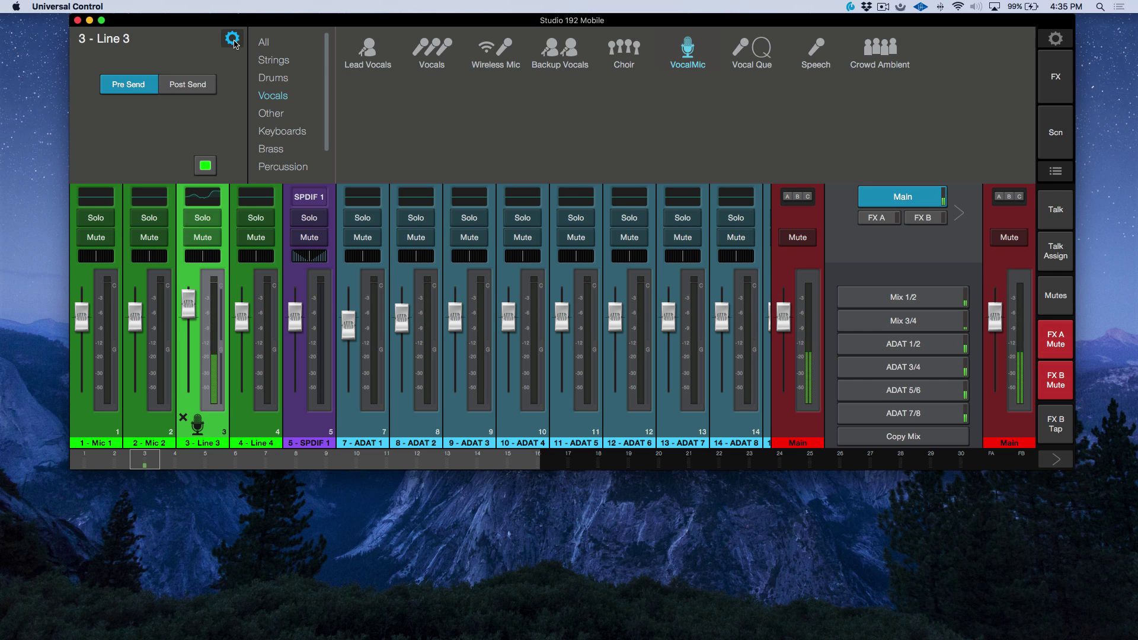
{"action": "left_click", "coordinate": [198, 89]}
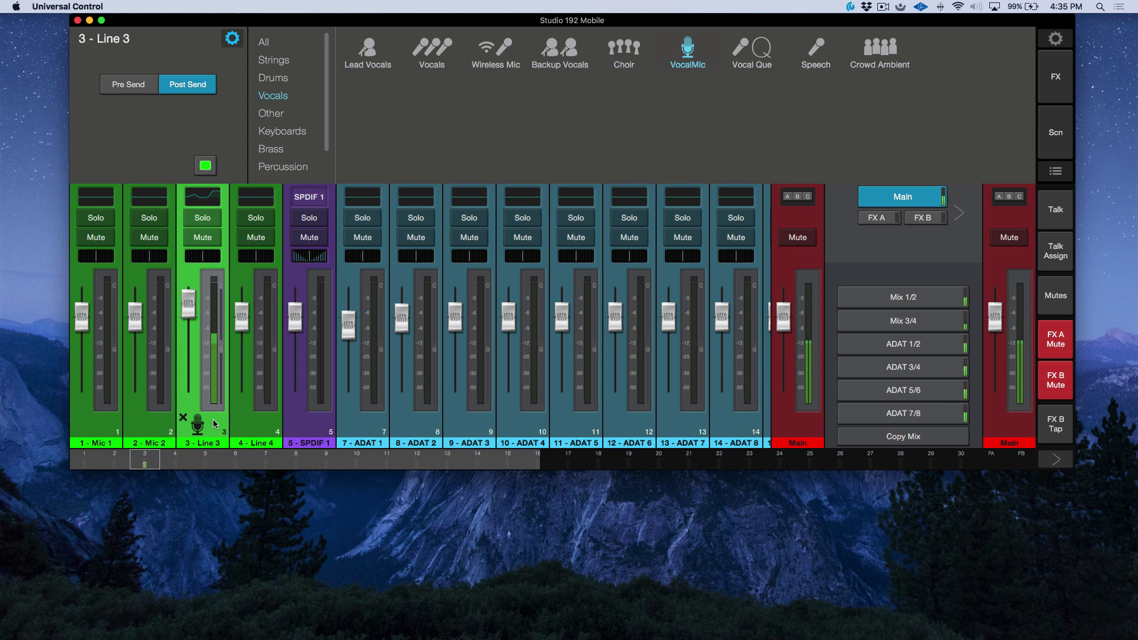
{"action": "left_click", "coordinate": [231, 39]}
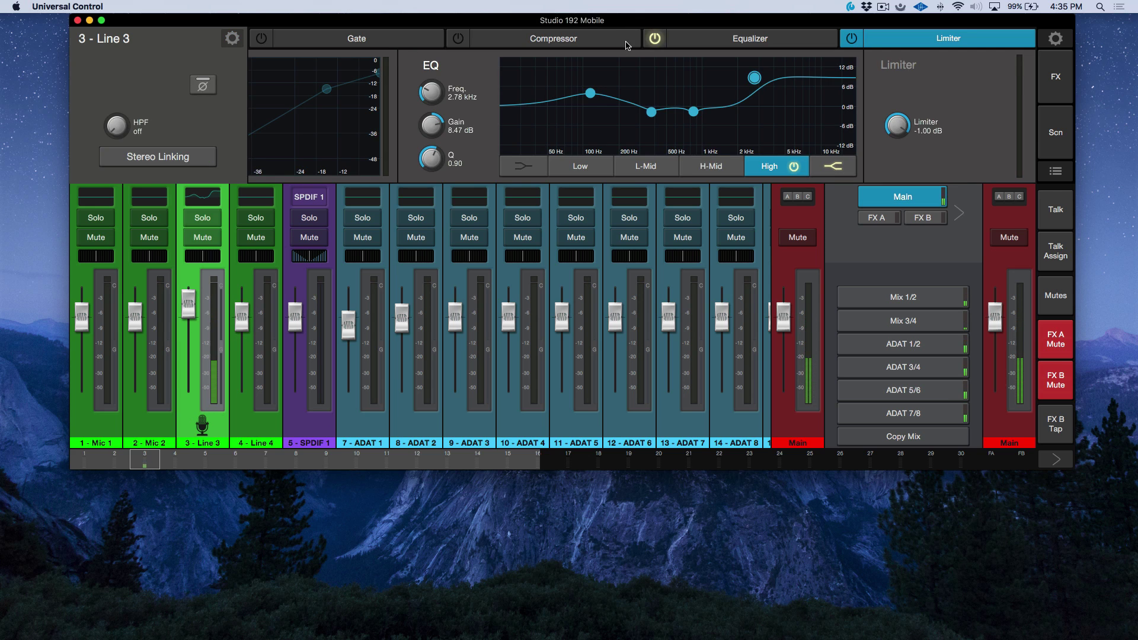
{"action": "left_click_drag", "start_coordinate": [754, 77], "coordinate": [761, 86]}
- Turn on the Line 3 channel's compressor and set its threshold to -37.64 dB and its gain to 8.04 dB
{"action": "left_click", "coordinate": [587, 41]}
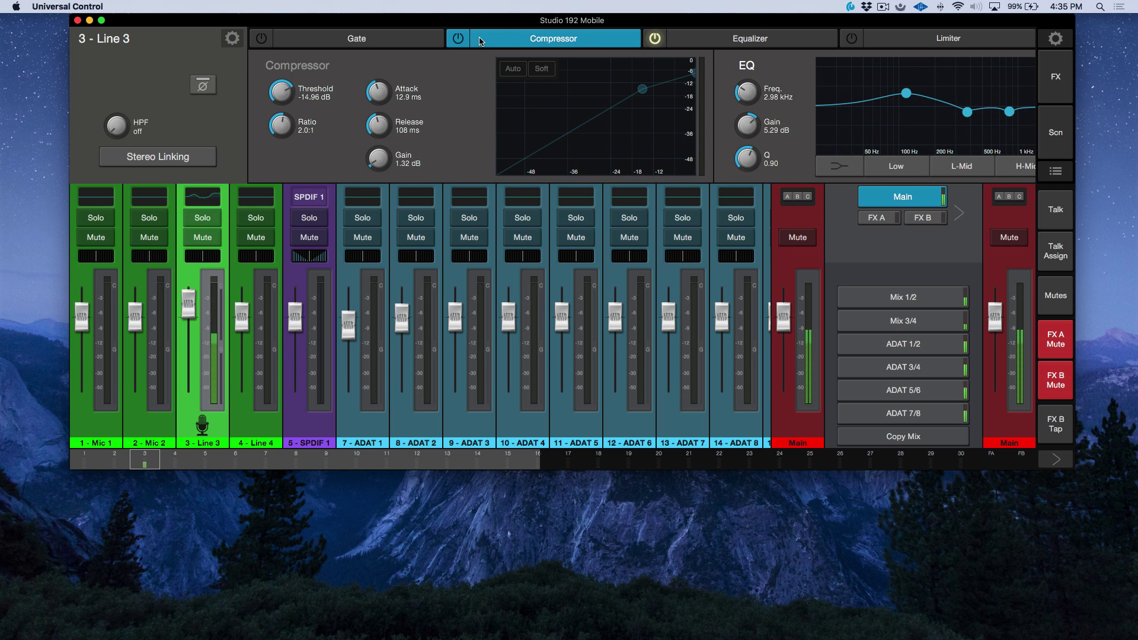
{"action": "left_click", "coordinate": [453, 40]}
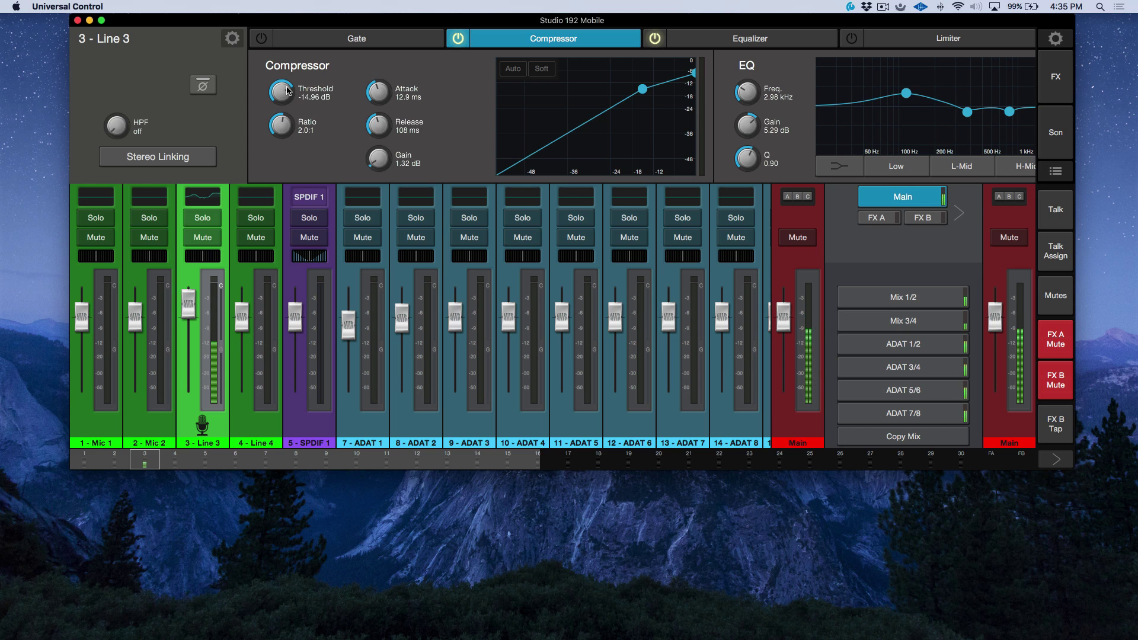
{"action": "left_click_drag", "start_coordinate": [288, 90], "coordinate": [288, 140]}
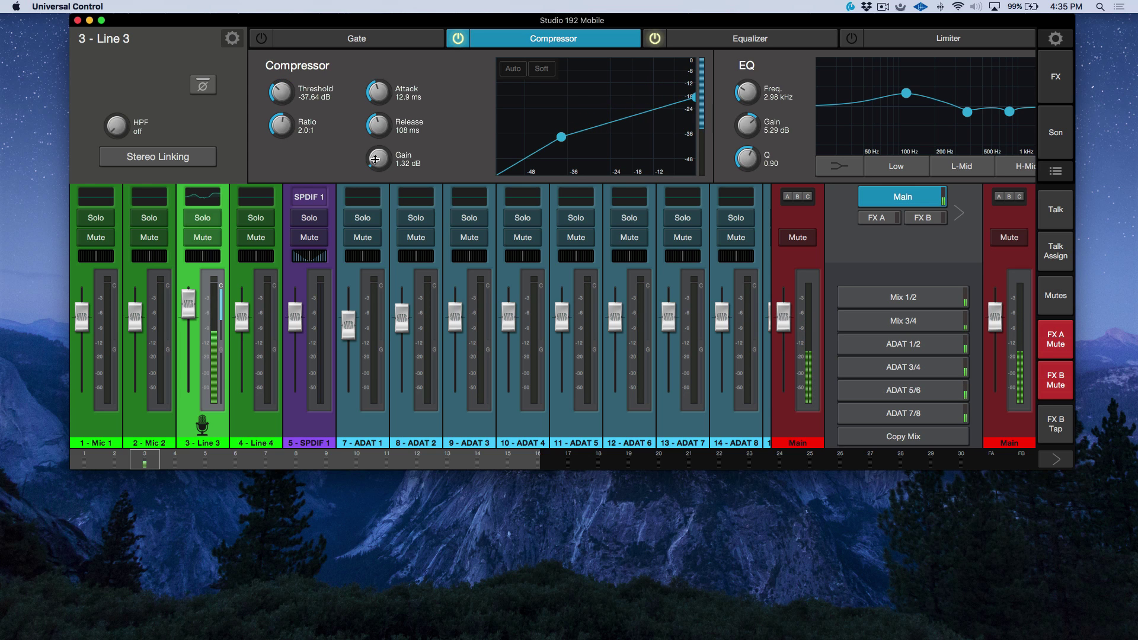
{"action": "left_click_drag", "start_coordinate": [375, 159], "coordinate": [379, 134]}
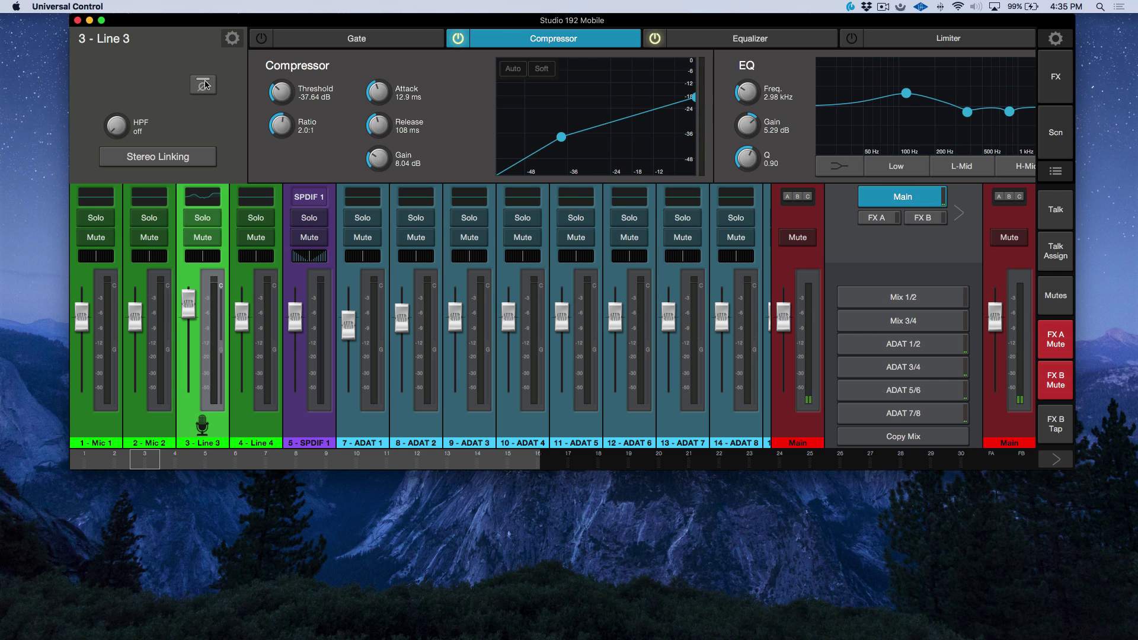
- Set the Line 3 channel back to Pre Send and turn off its equalizer and compressor
{"action": "left_click", "coordinate": [231, 38]}
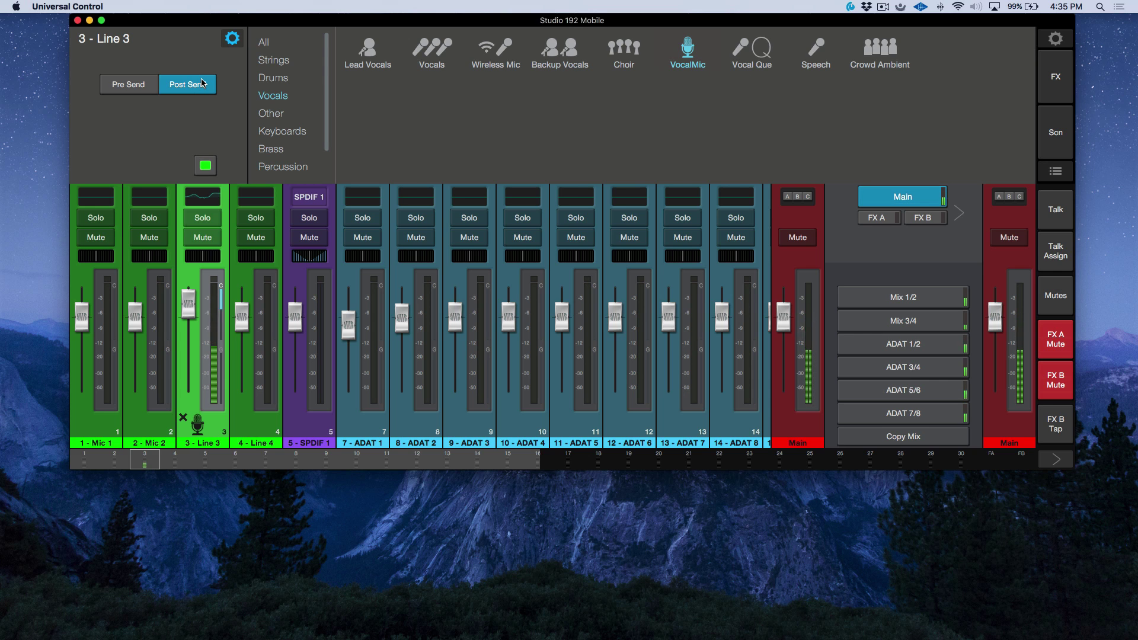
{"action": "left_click", "coordinate": [136, 89]}
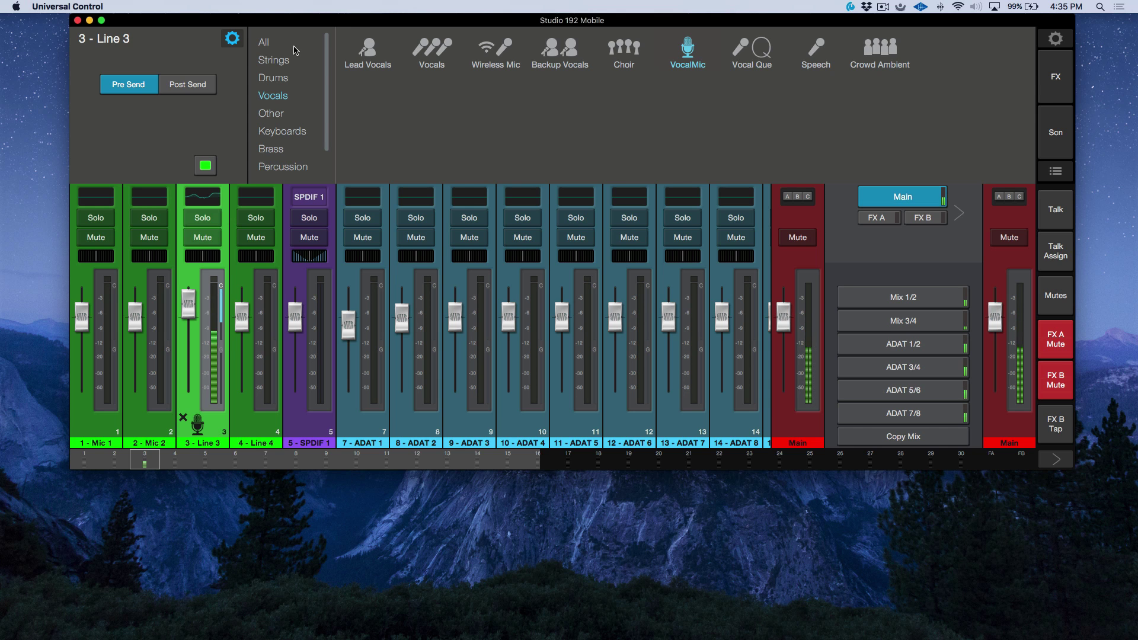
{"action": "left_click", "coordinate": [231, 38]}
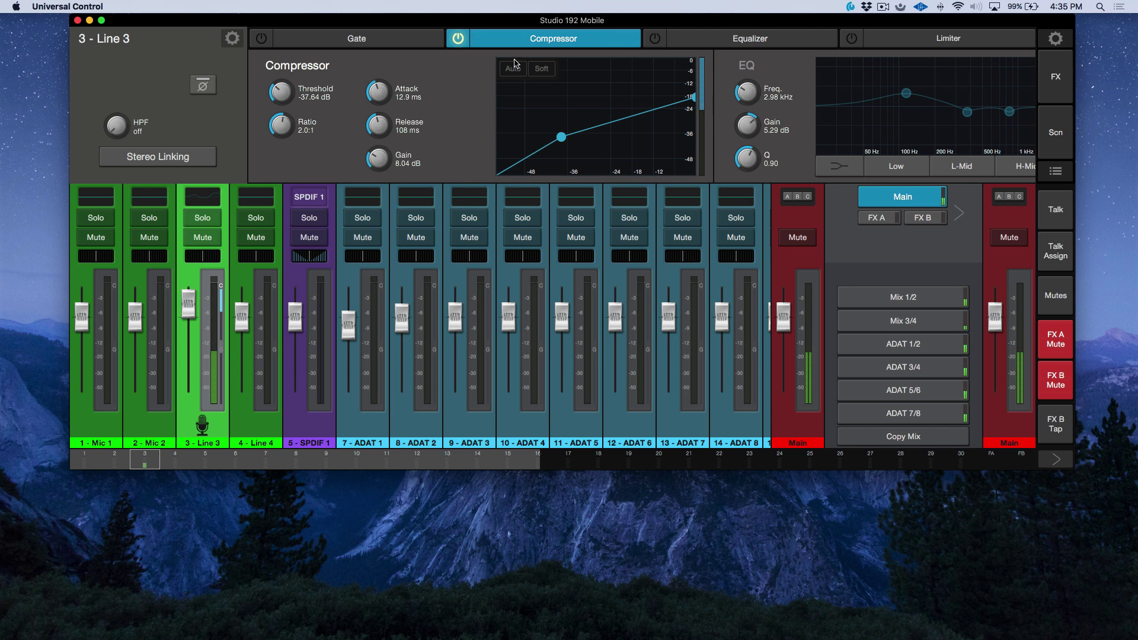
{"action": "left_click", "coordinate": [458, 38]}
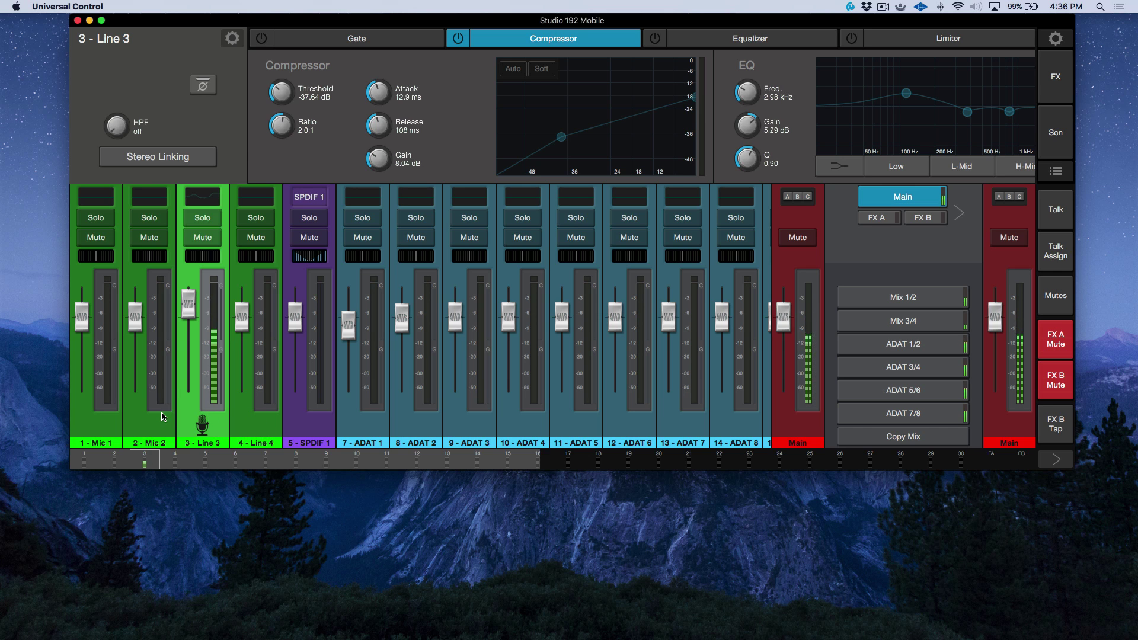
- Compare the processing available on the ADAT 1, ADAT 8 and ADAT 9 channels, finishing on ADAT 1
{"action": "left_click", "coordinate": [360, 432]}
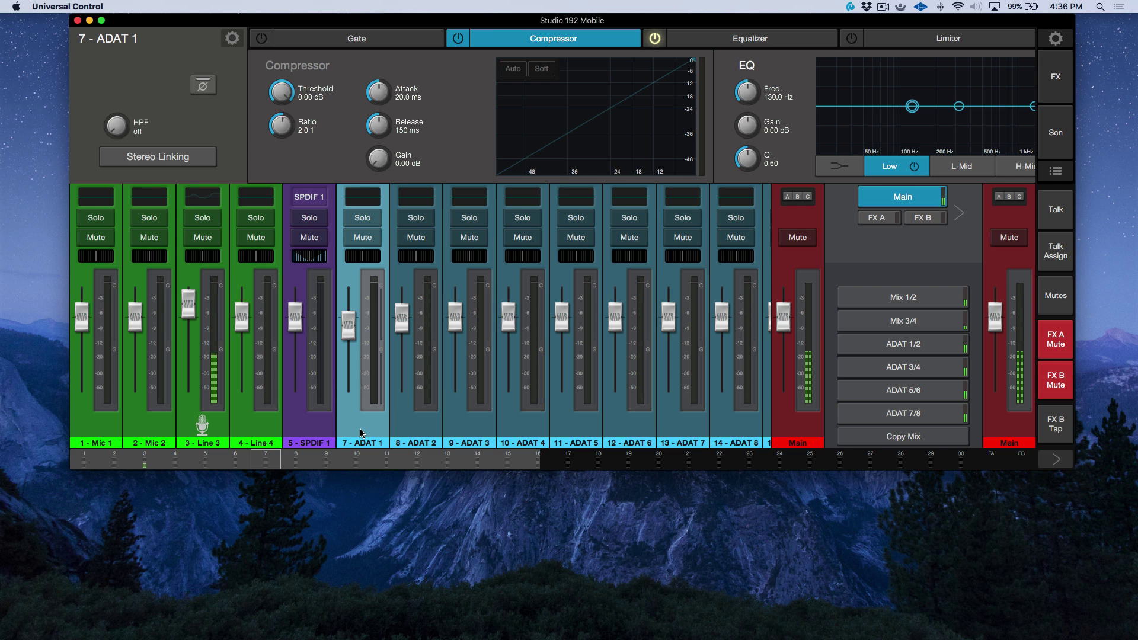
{"action": "scroll", "coordinate": [445, 409], "scroll_direction": "right", "scroll_amount": 5}
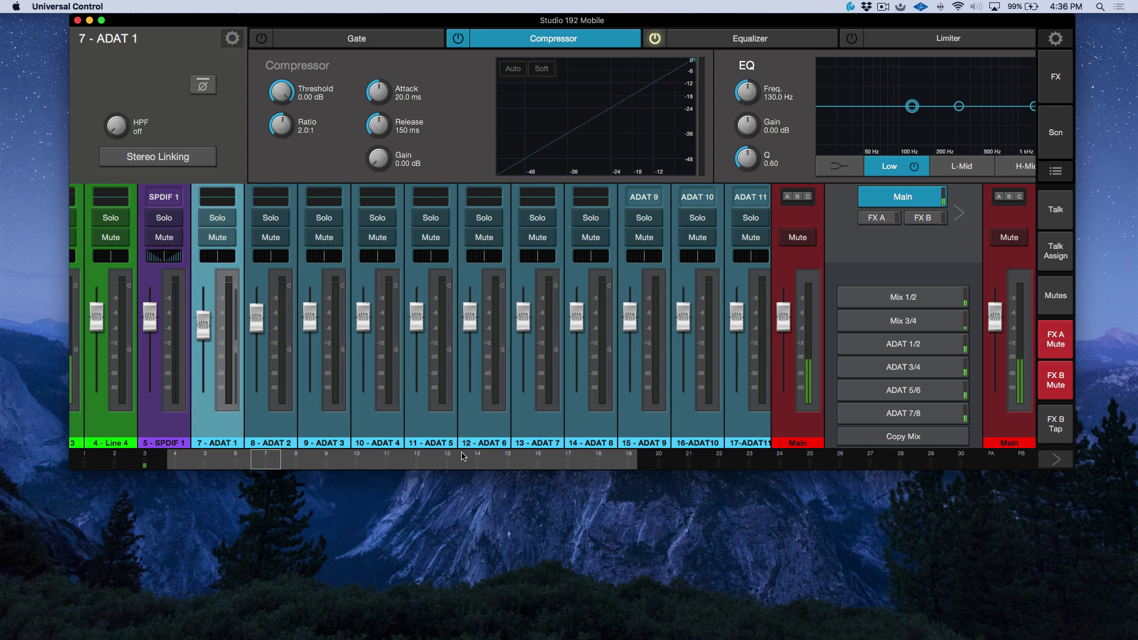
{"action": "left_click", "coordinate": [577, 417]}
{"action": "scroll", "coordinate": [600, 439], "scroll_direction": "right", "scroll_amount": 2}
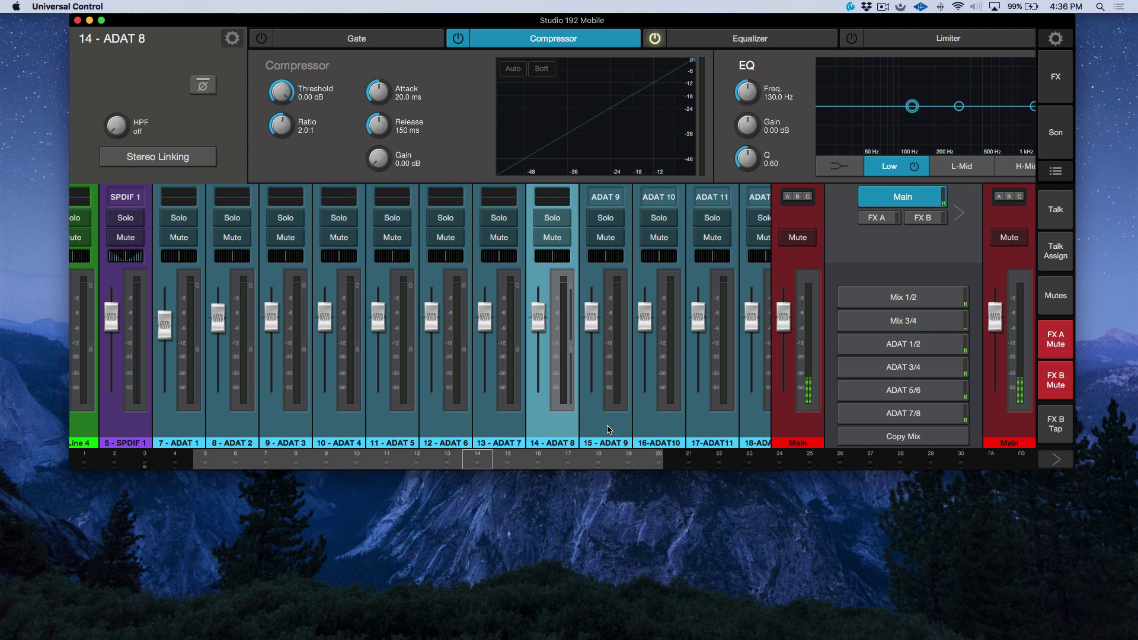
{"action": "left_click", "coordinate": [608, 426]}
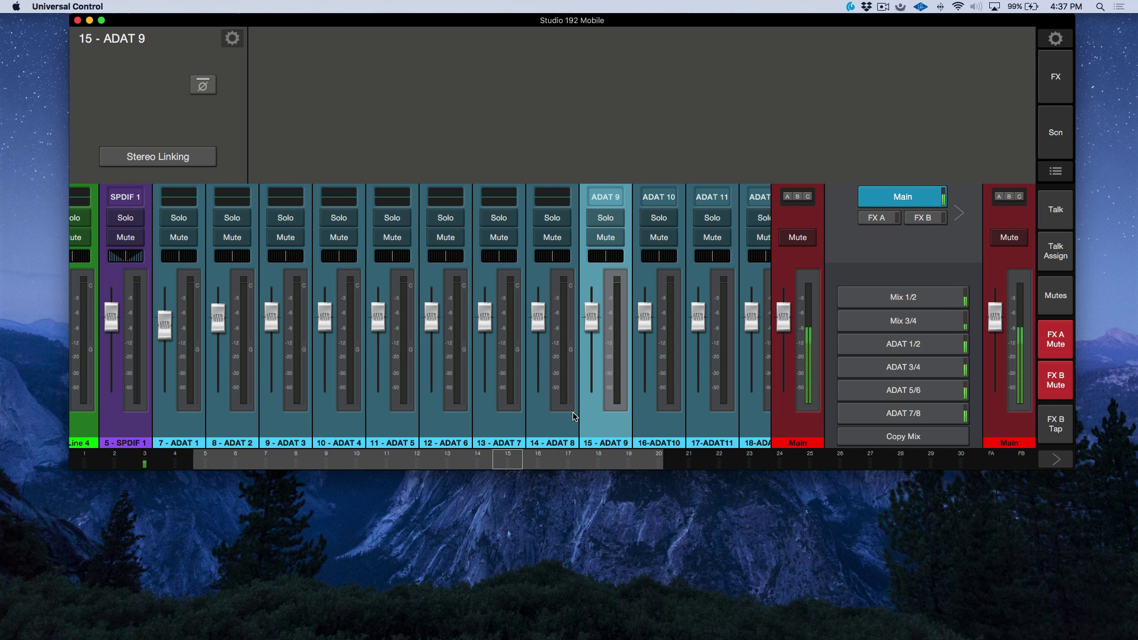
{"action": "scroll", "coordinate": [573, 416], "scroll_direction": "left", "scroll_amount": 4}
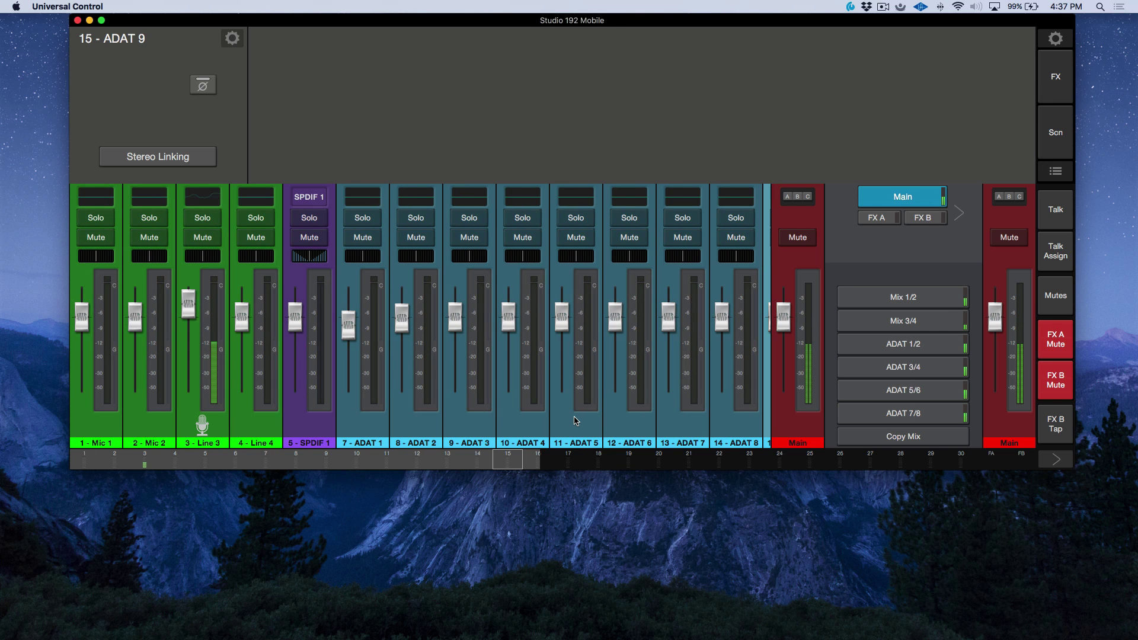
{"action": "left_click", "coordinate": [376, 423]}
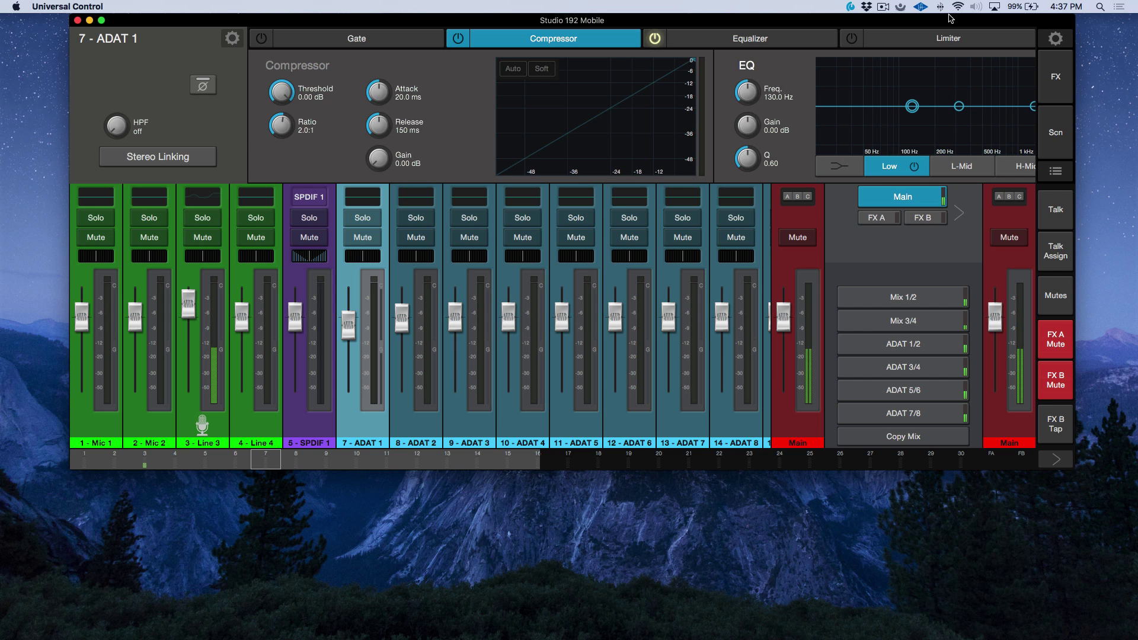
- Turn off Show ADAT in the system settings and return to the mixer
{"action": "left_click", "coordinate": [1057, 40]}
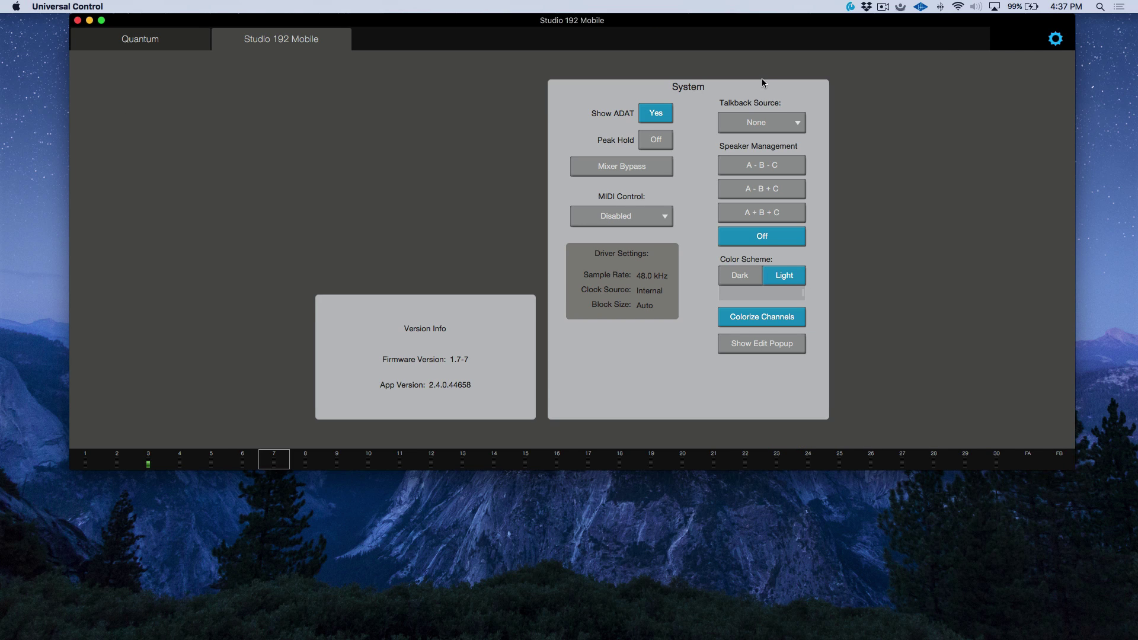
{"action": "left_click", "coordinate": [657, 115]}
{"action": "left_click", "coordinate": [1057, 40]}
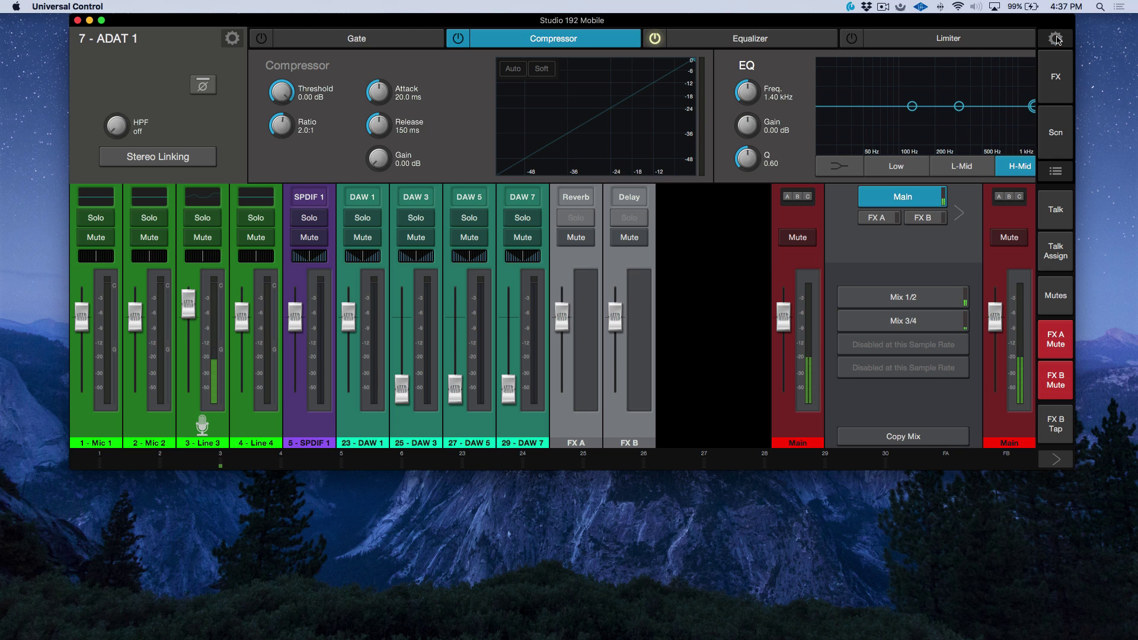
- Look at the FX A and FX B channels and review the available reverb and delay types in the effects view
{"action": "left_click", "coordinate": [580, 427]}
{"action": "left_click", "coordinate": [624, 430]}
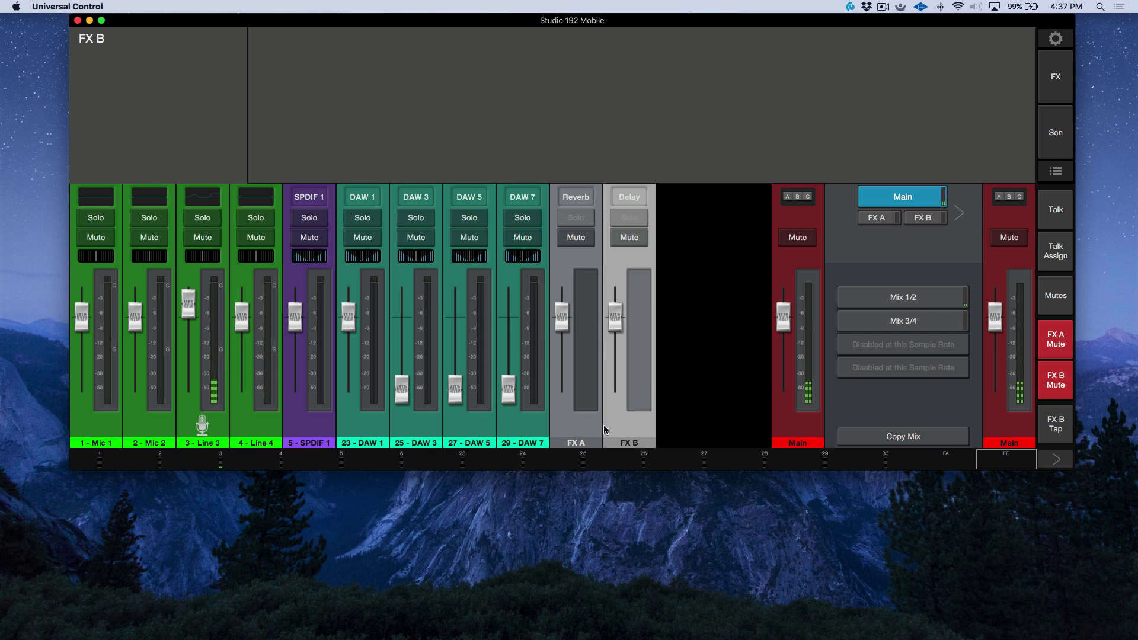
{"action": "left_click", "coordinate": [1054, 79]}
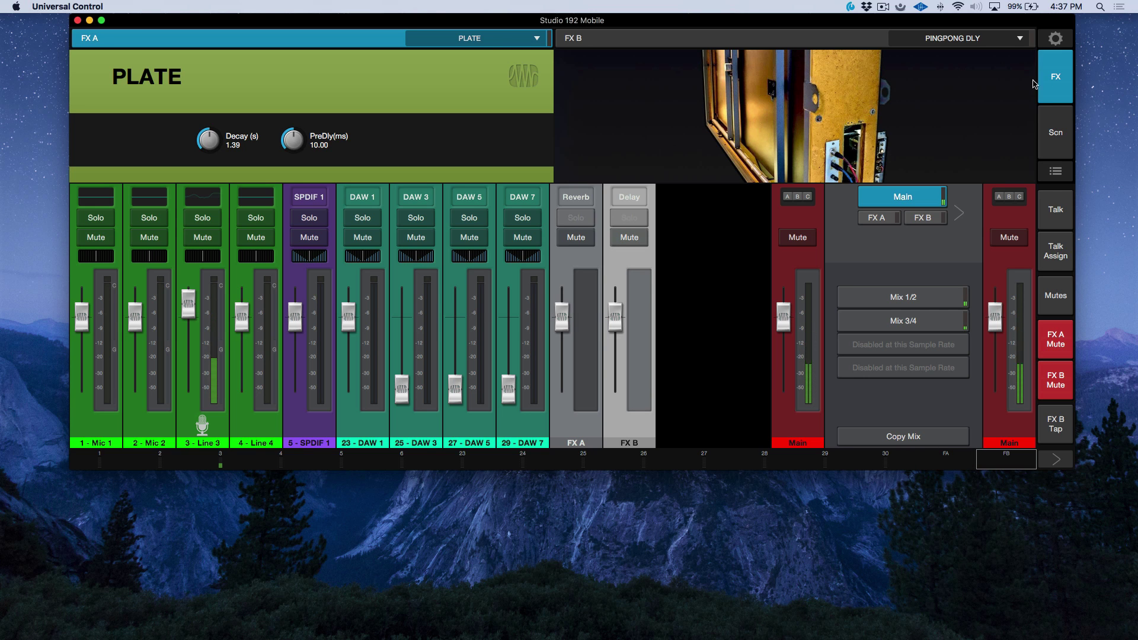
{"action": "left_click", "coordinate": [515, 42]}
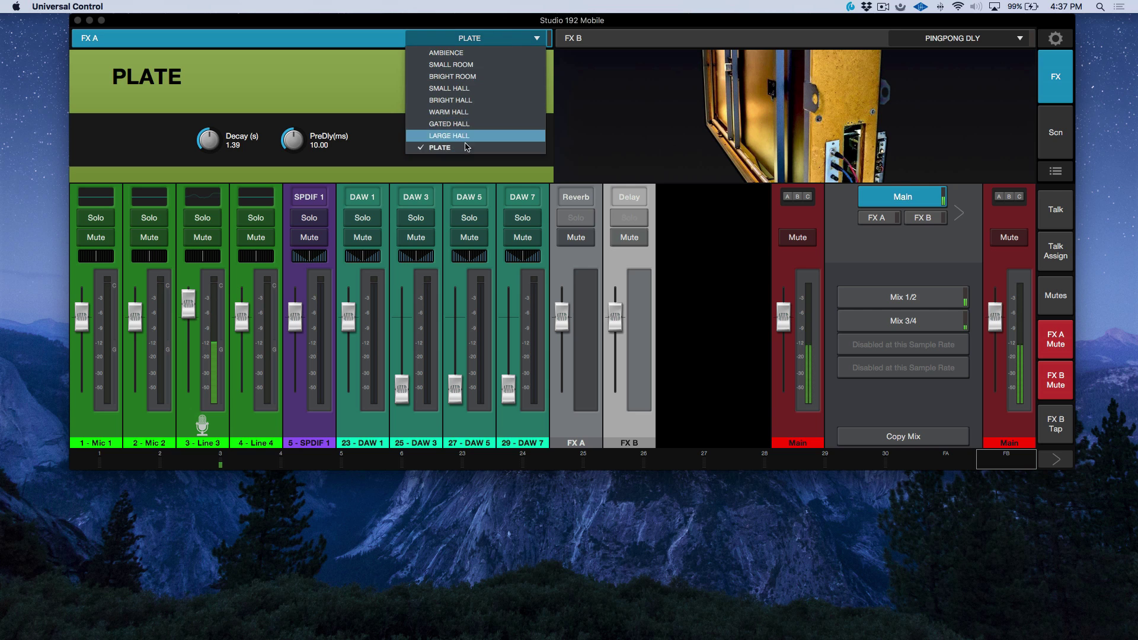
{"action": "left_click", "coordinate": [755, 41]}
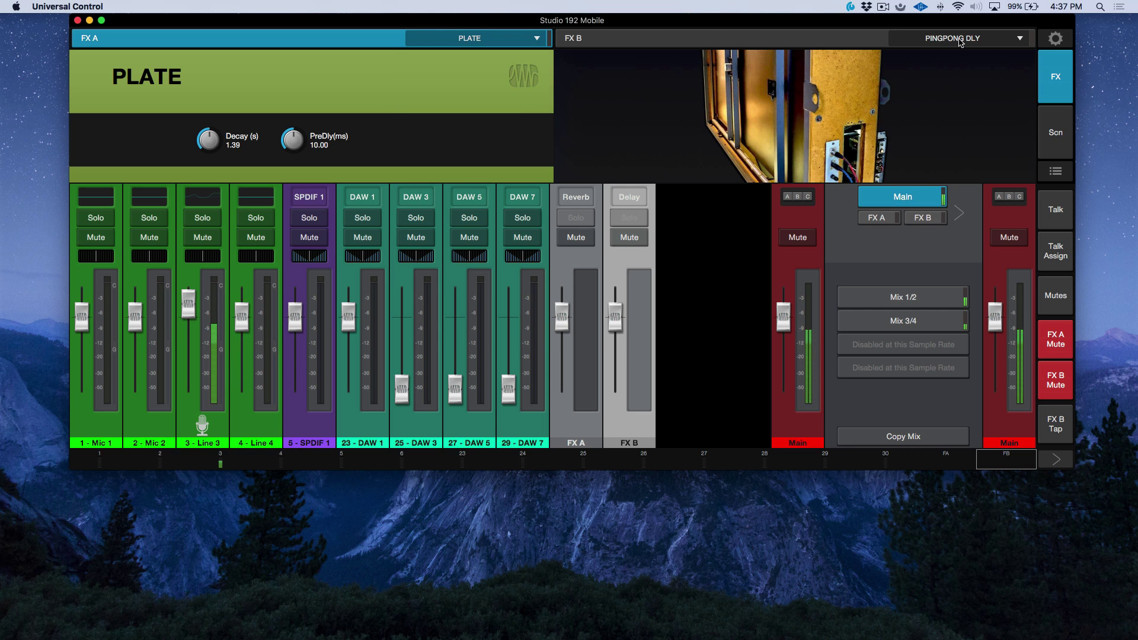
{"action": "left_click", "coordinate": [959, 39]}
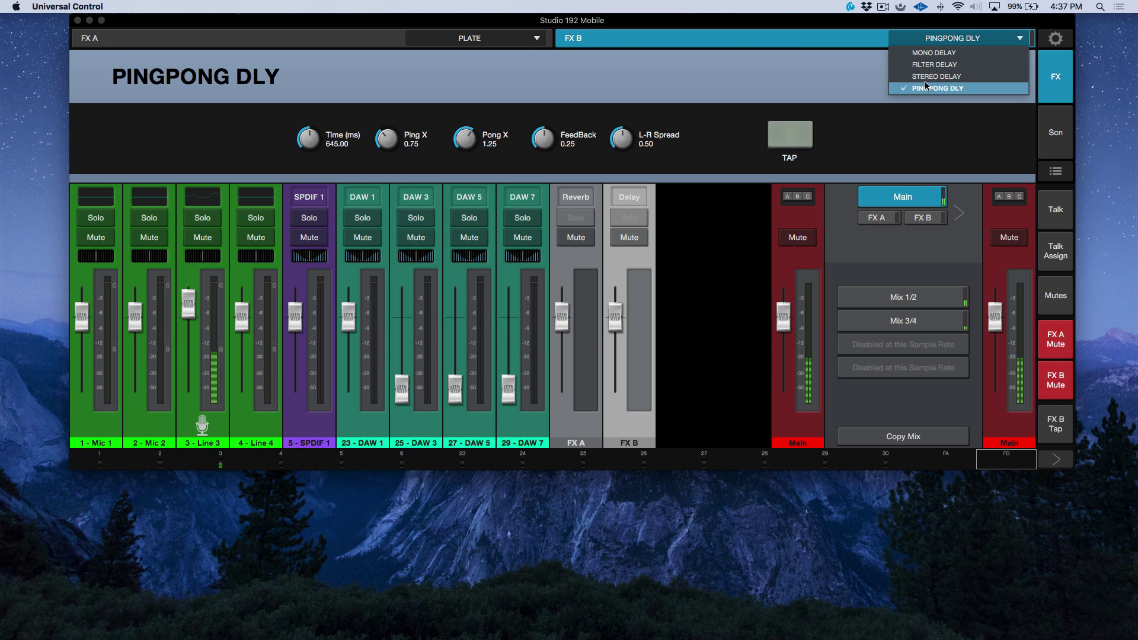
{"action": "left_click", "coordinate": [664, 83]}
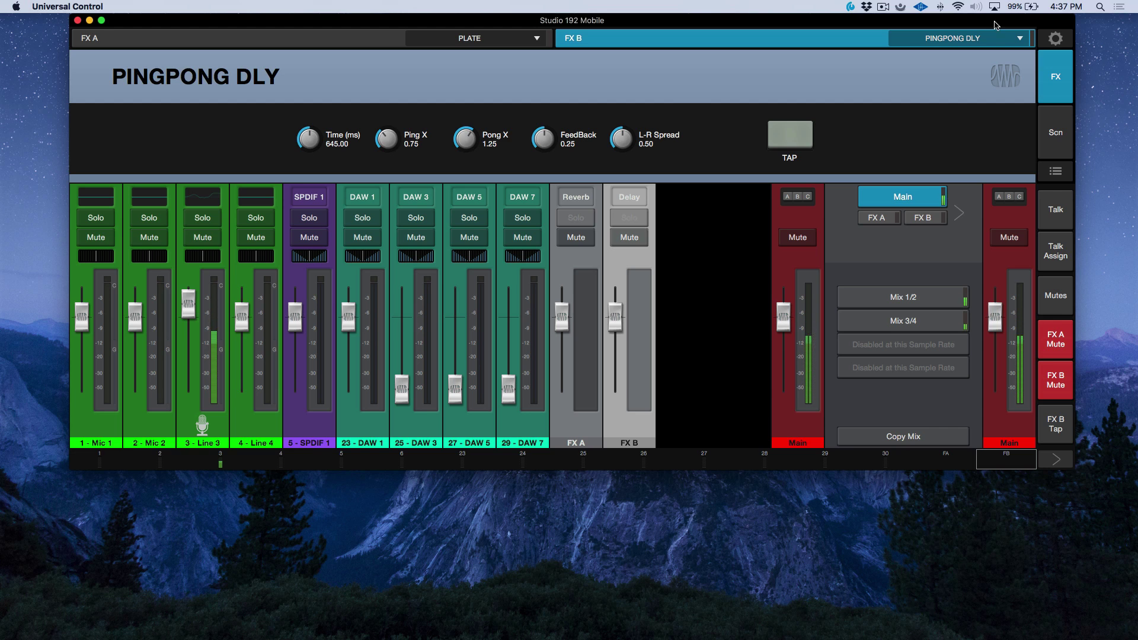
{"action": "left_click", "coordinate": [1054, 88]}
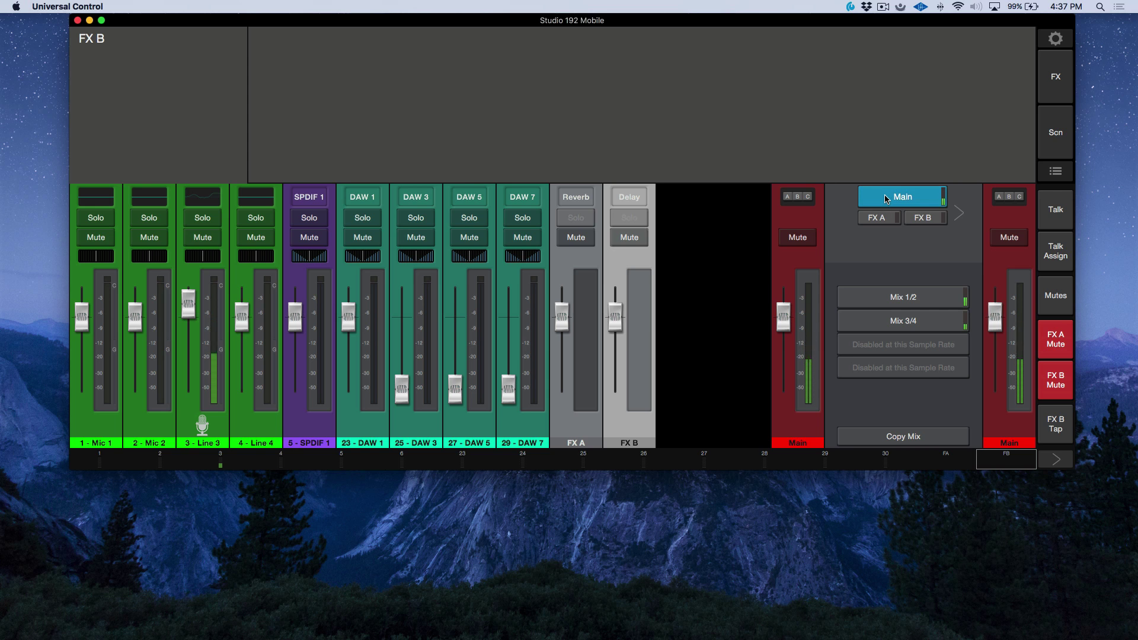
- Compare the FX A and FX B send mixes, and raise the Line 3 channel's send level in the FX A mix
{"action": "left_click", "coordinate": [877, 221]}
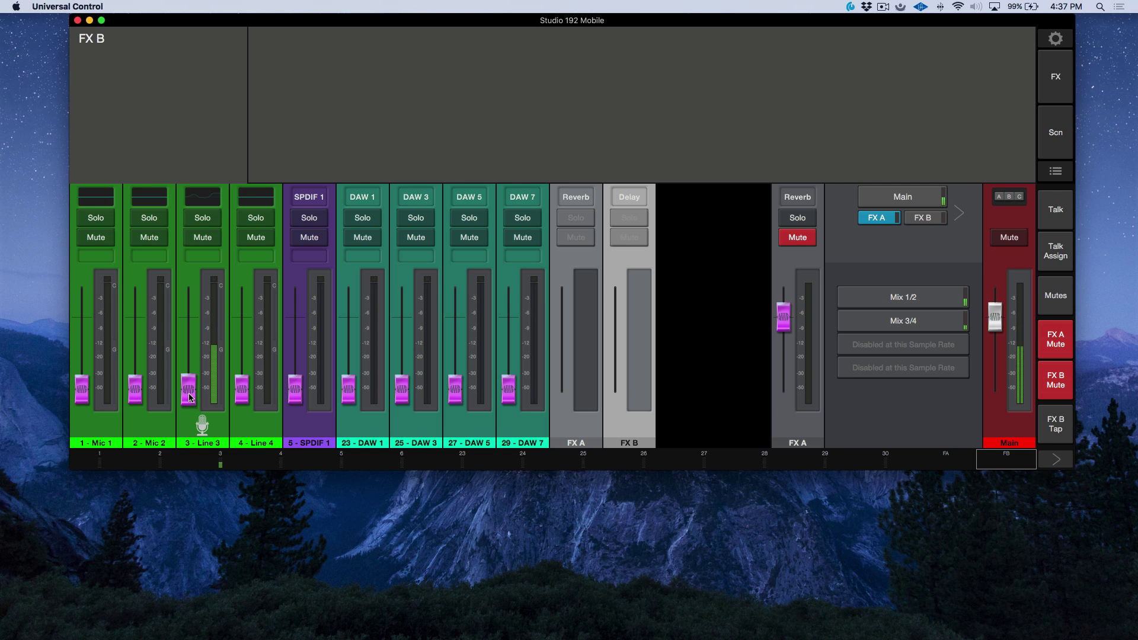
{"action": "left_click", "coordinate": [926, 218]}
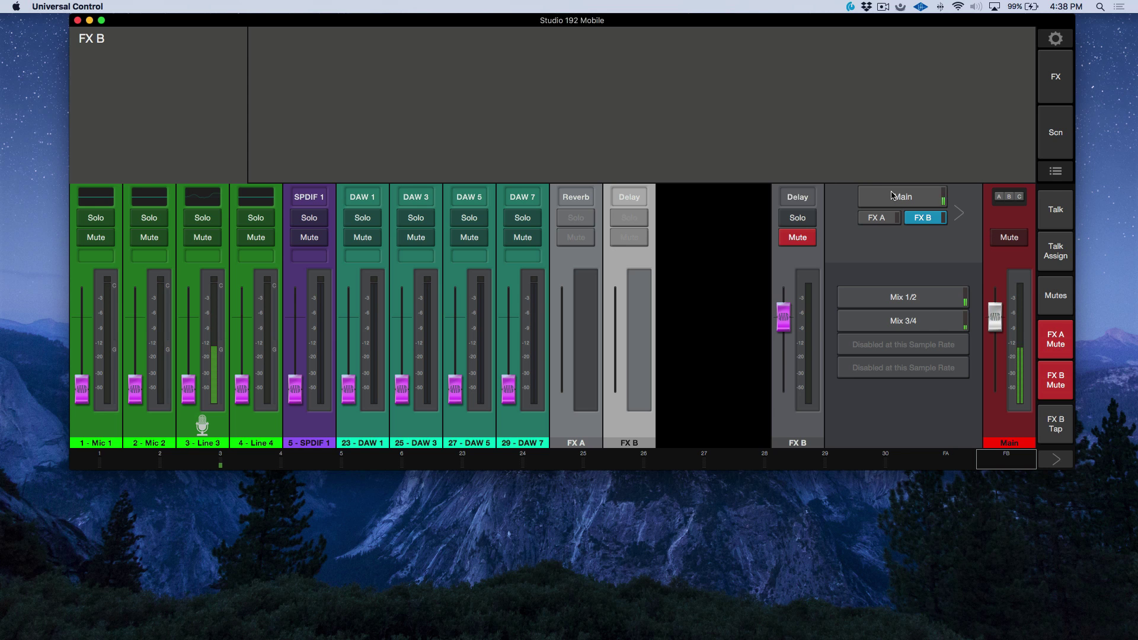
{"action": "left_click", "coordinate": [878, 219]}
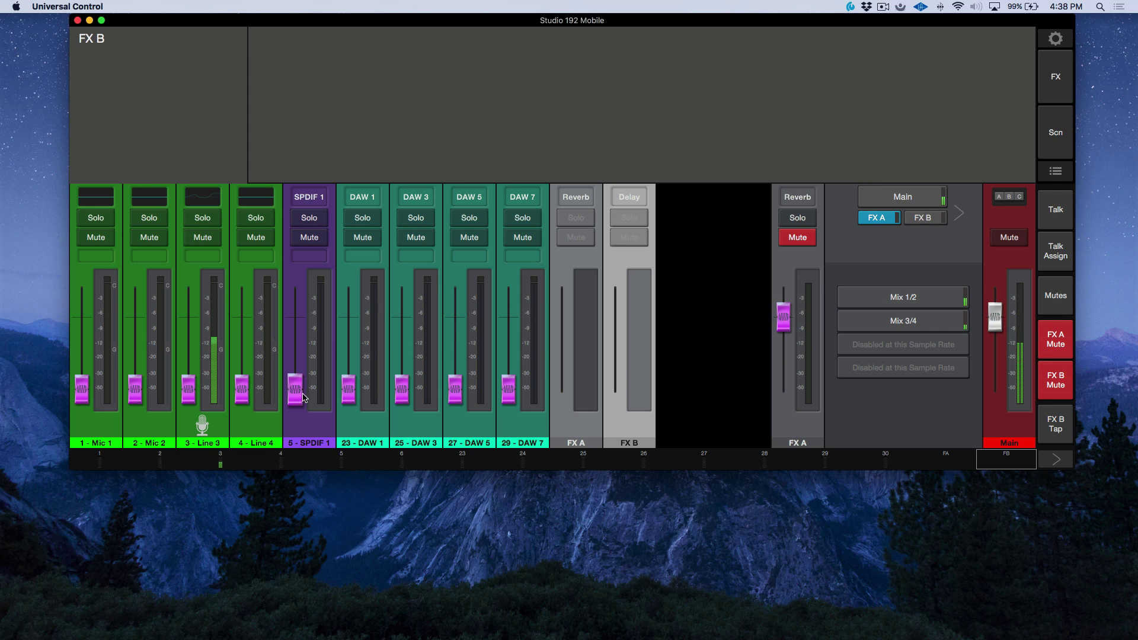
{"action": "left_click_drag", "start_coordinate": [189, 390], "coordinate": [194, 353]}
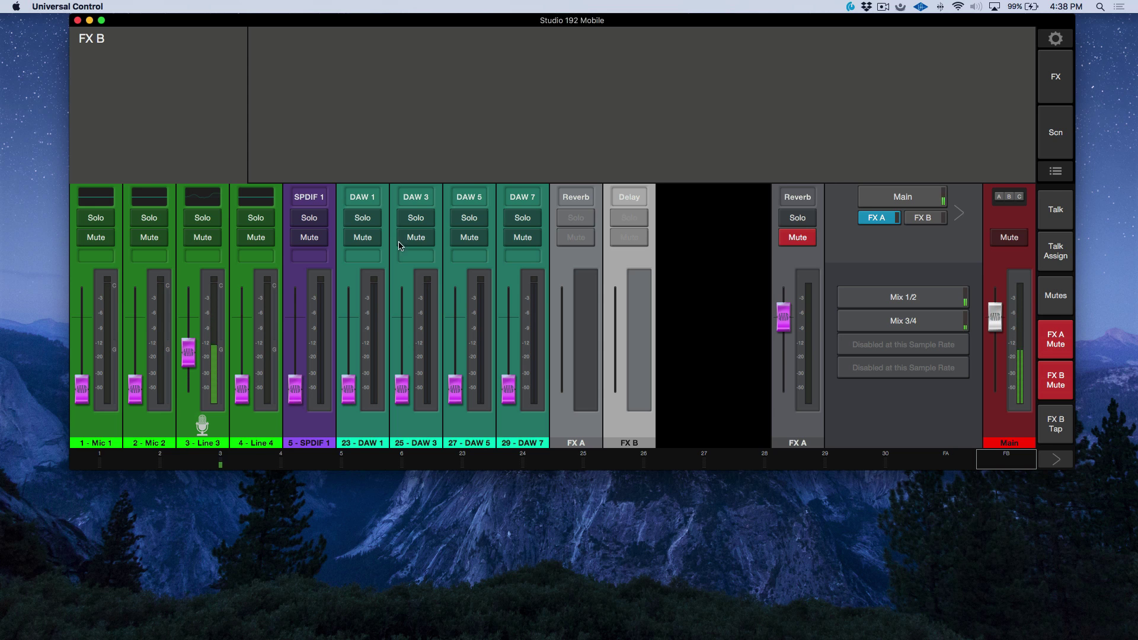
- Raise the Line 3 channel's send level in the FX B mix, compare it with FX A, and return to the Main mix
{"action": "left_click", "coordinate": [923, 218]}
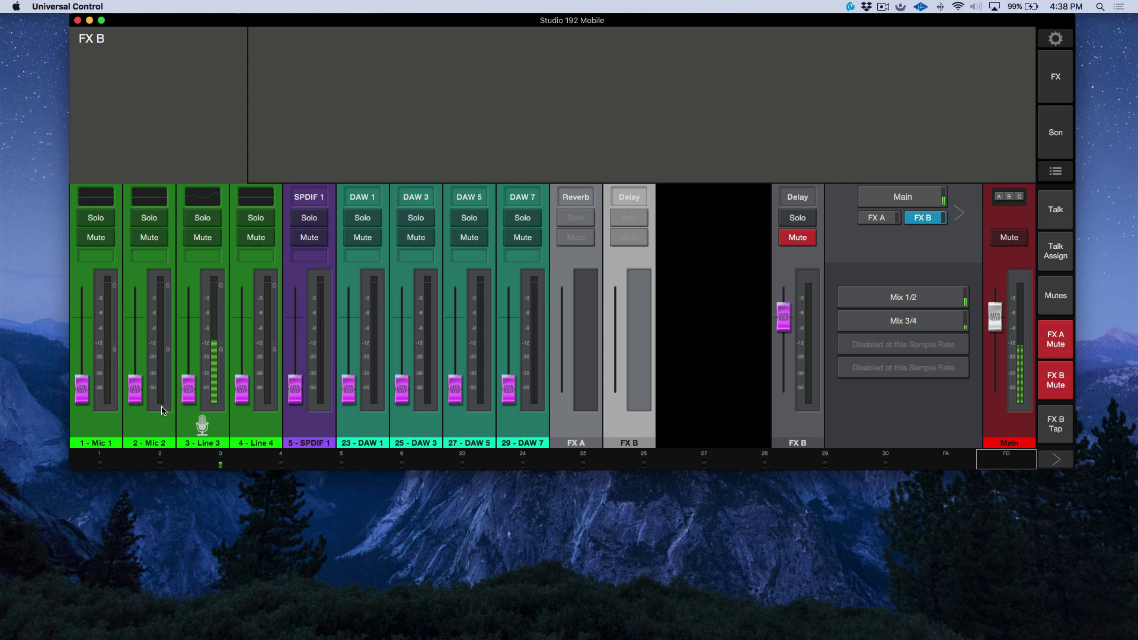
{"action": "left_click_drag", "start_coordinate": [188, 396], "coordinate": [189, 376]}
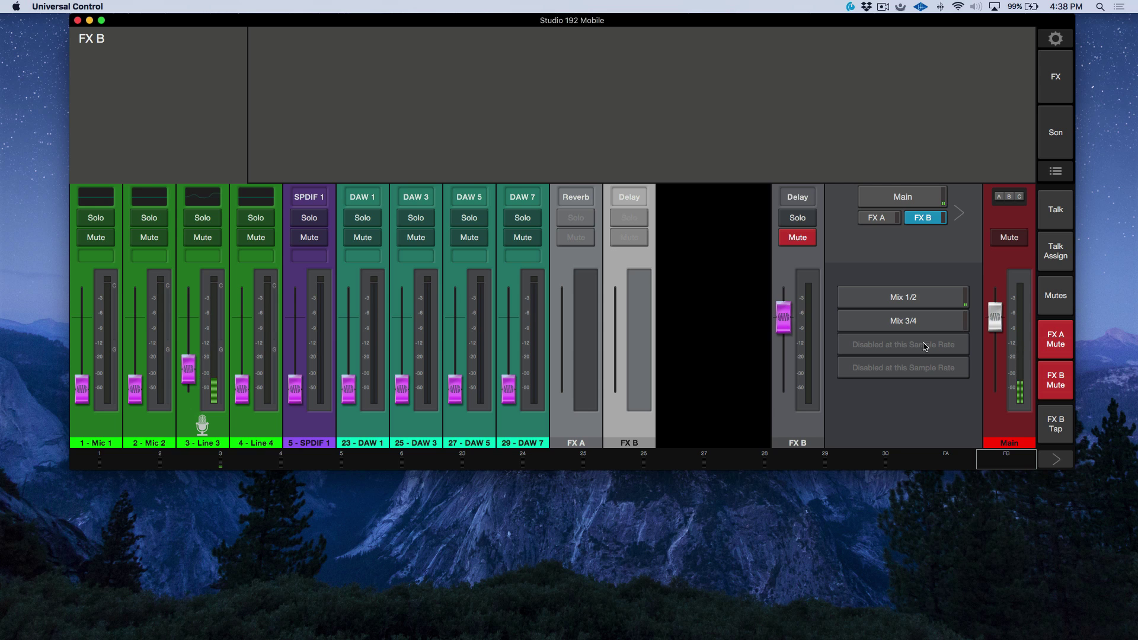
{"action": "left_click", "coordinate": [879, 204]}
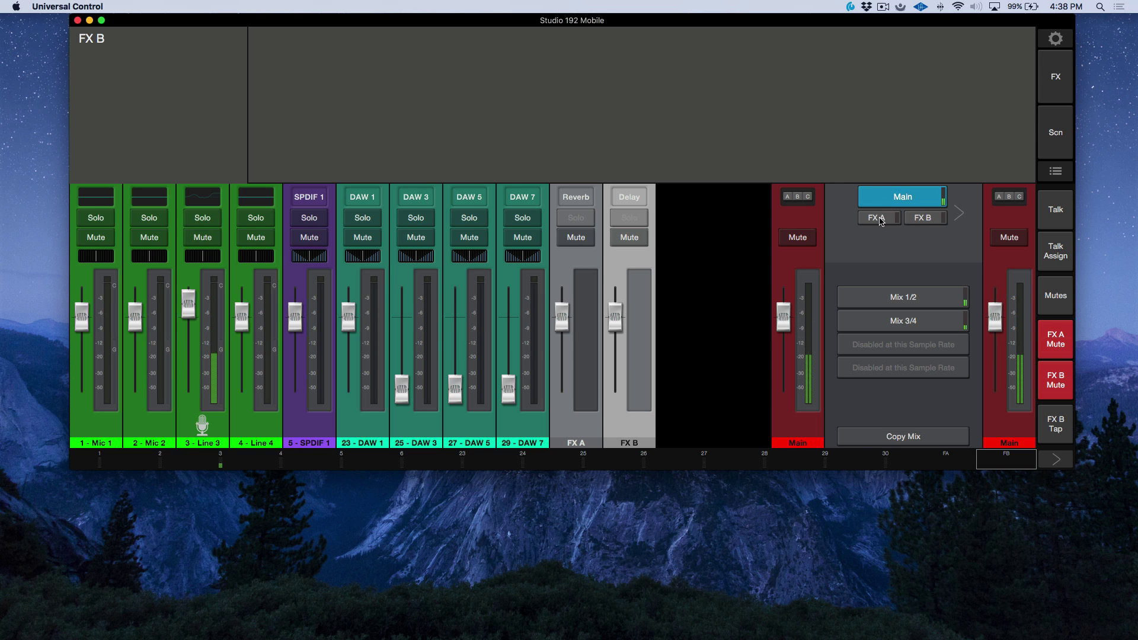
{"action": "left_click", "coordinate": [881, 219]}
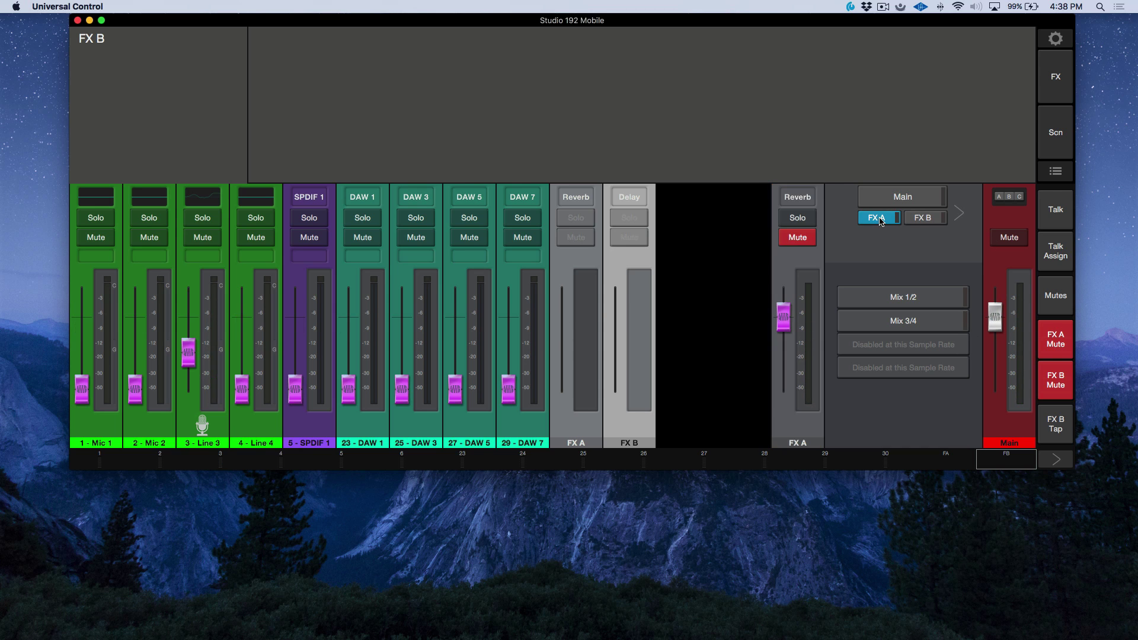
{"action": "left_click", "coordinate": [926, 219]}
{"action": "left_click", "coordinate": [913, 198]}
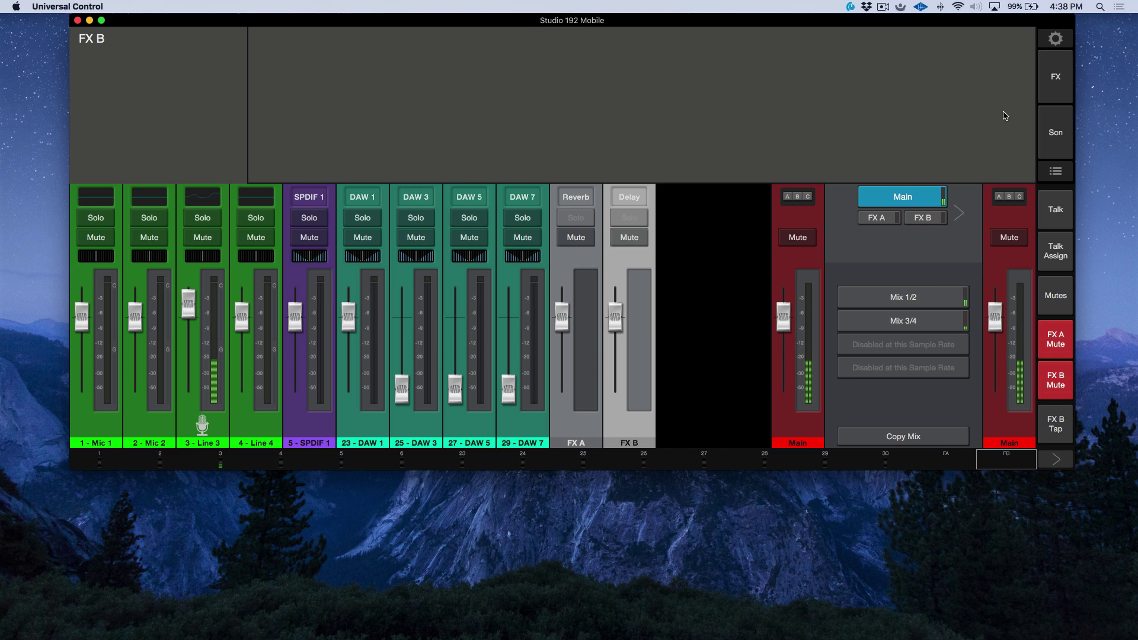
- Turn on Show ADAT in the system settings and return to the mixer
{"action": "left_click", "coordinate": [1056, 39]}
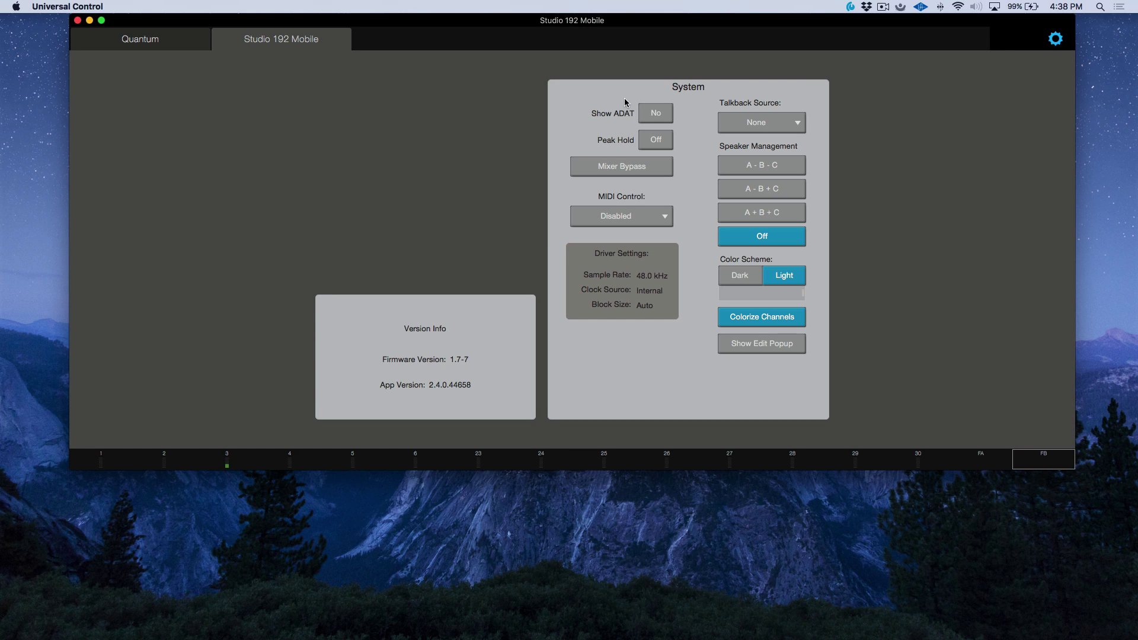
{"action": "left_click", "coordinate": [670, 118]}
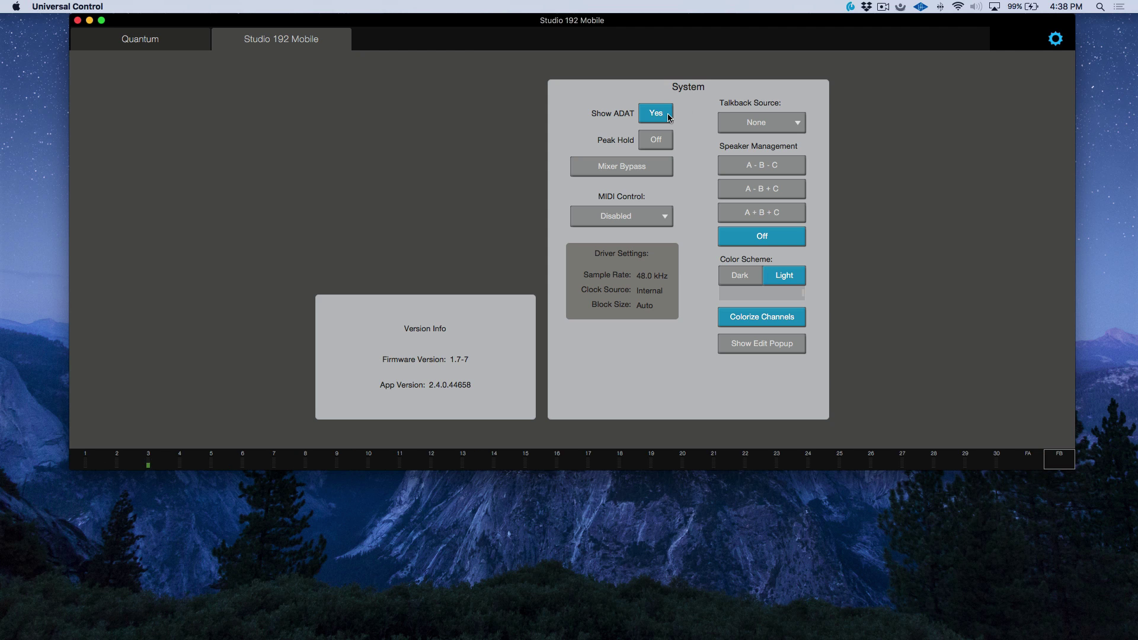
{"action": "left_click", "coordinate": [1055, 40]}
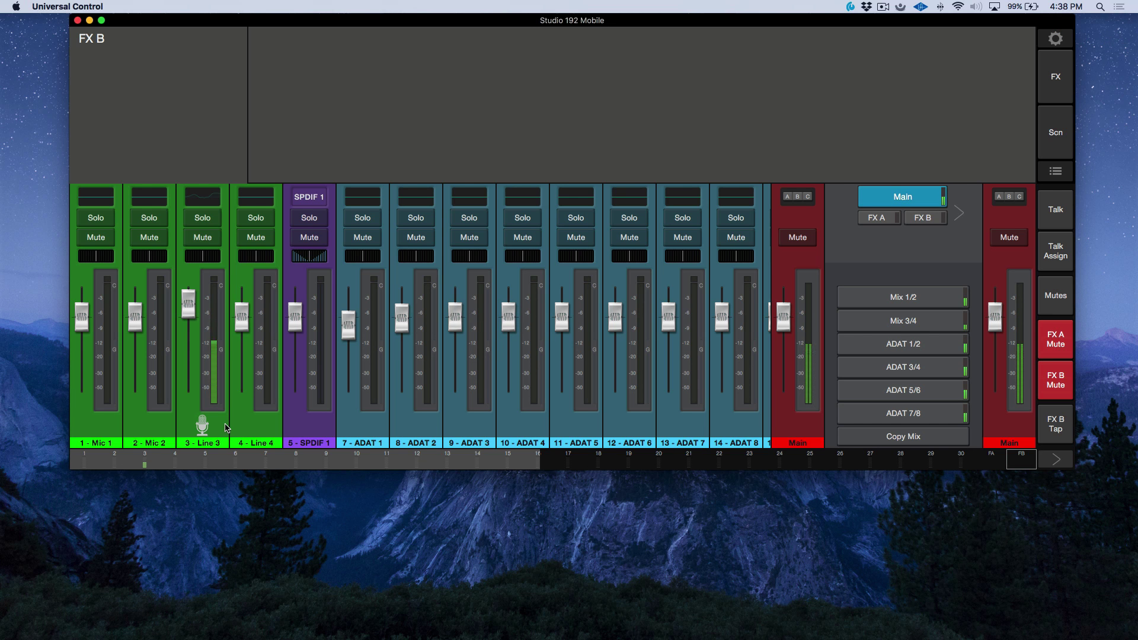
- Select the Line 3 channel and look across the Main mix's ADAT, DAW and effects channels
{"action": "left_click", "coordinate": [202, 424]}
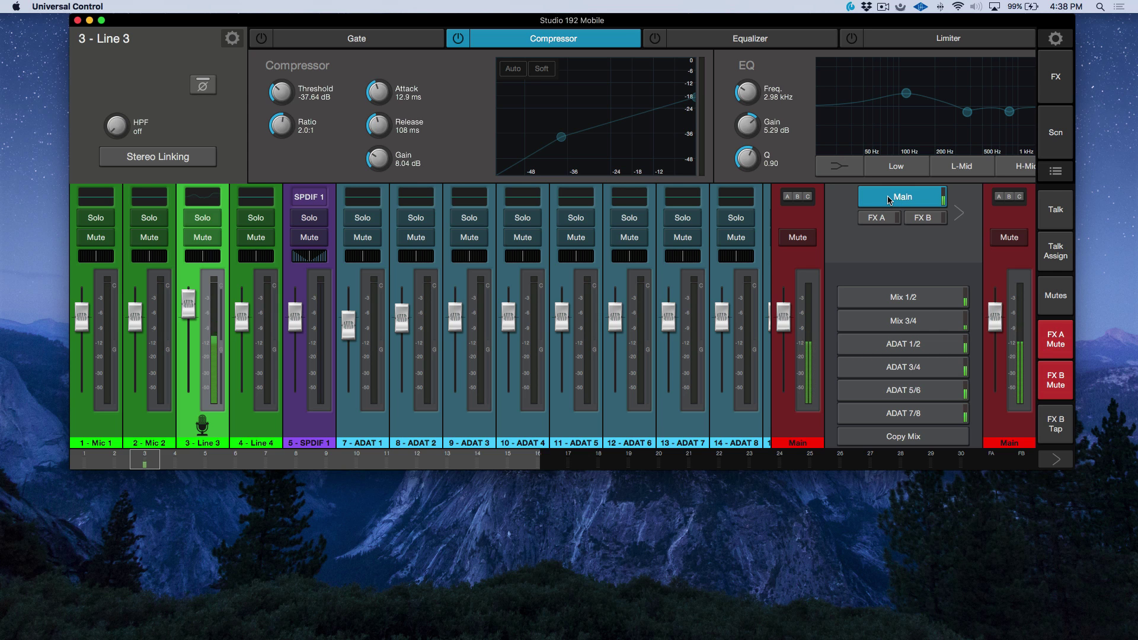
{"action": "scroll", "coordinate": [283, 324], "scroll_direction": "right", "scroll_amount": 10}
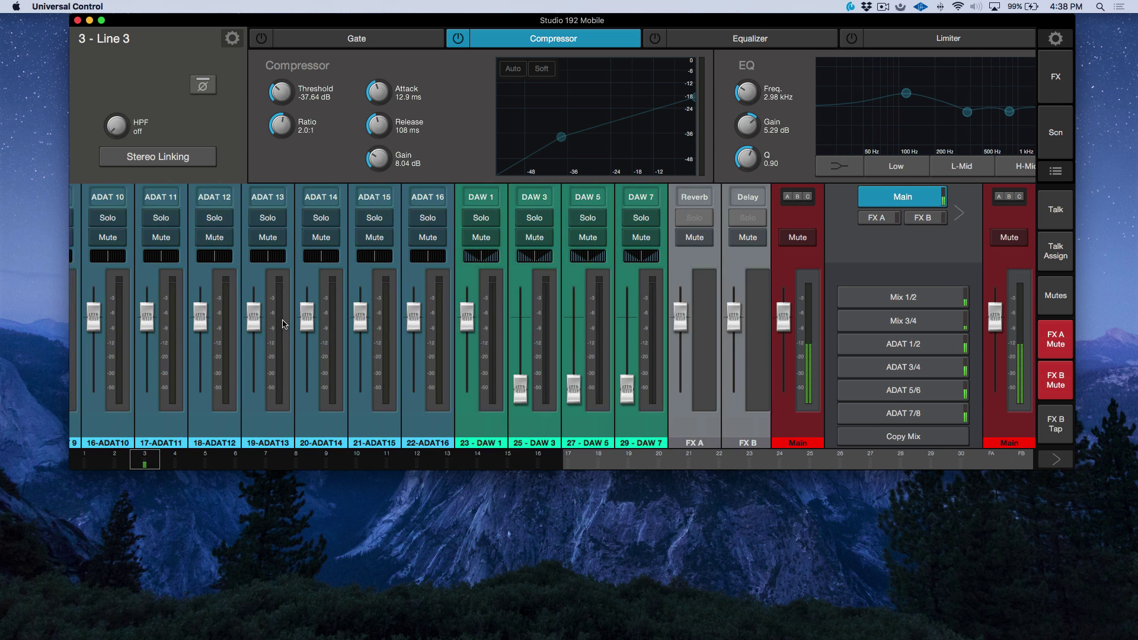
{"action": "scroll", "coordinate": [283, 324], "scroll_direction": "left", "scroll_amount": 10}
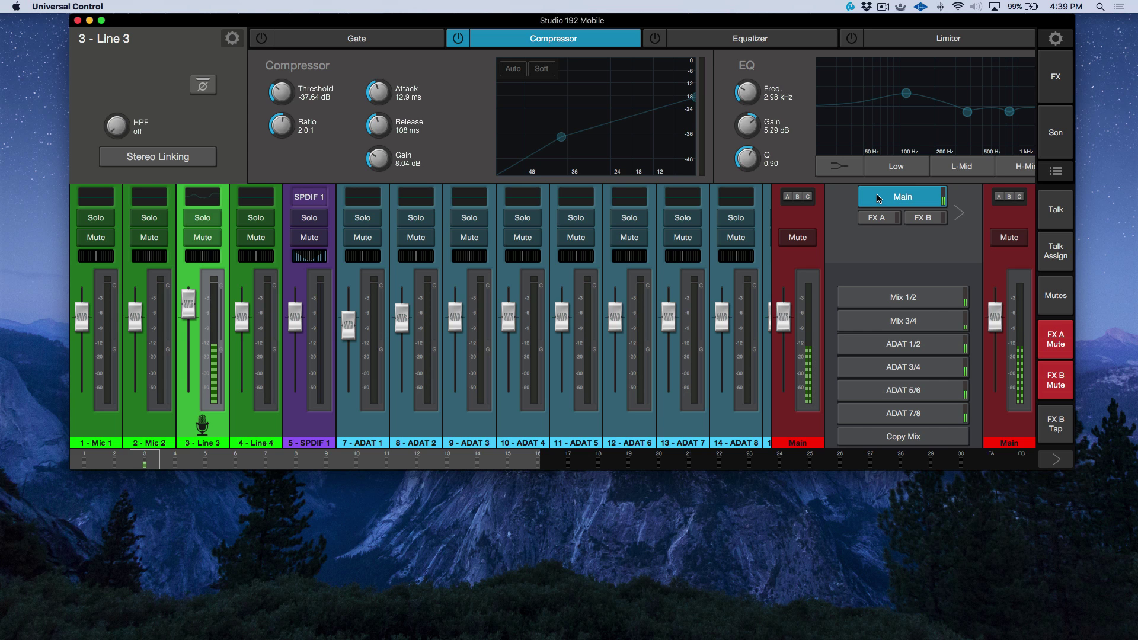
- Examine the channel levels in Mix 1/2, Mix 3/4, ADAT 1/2, ADAT 3/4, ADAT 5/6 and ADAT 7/8
{"action": "left_click", "coordinate": [892, 302]}
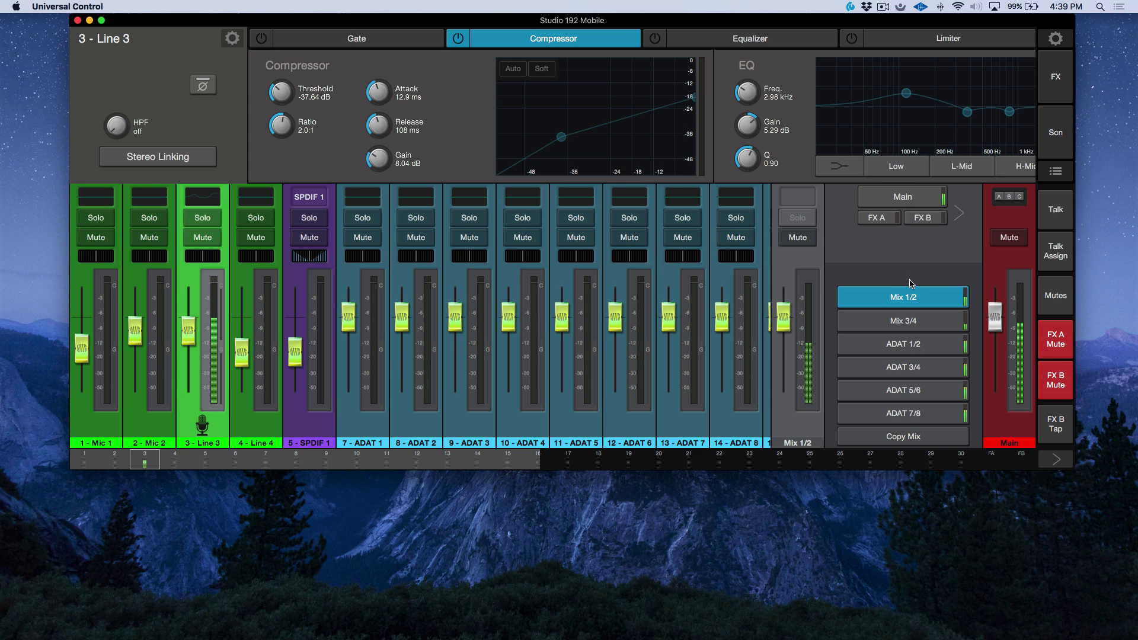
{"action": "left_click", "coordinate": [867, 323]}
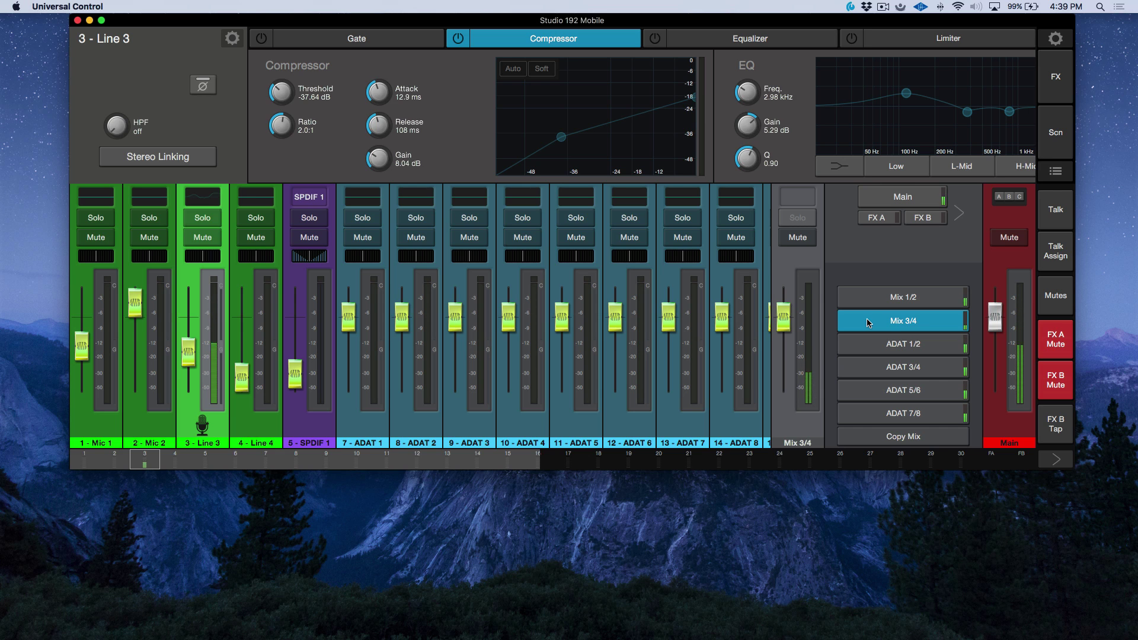
{"action": "left_click", "coordinate": [871, 348]}
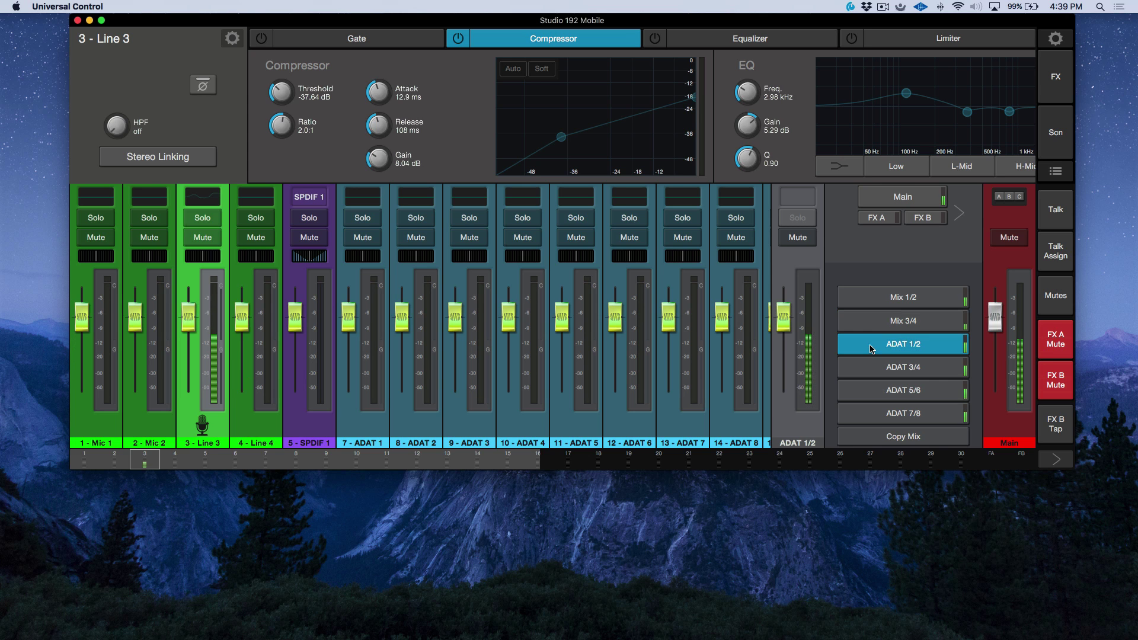
{"action": "left_click", "coordinate": [892, 367]}
{"action": "left_click", "coordinate": [895, 391]}
{"action": "left_click", "coordinate": [896, 414]}
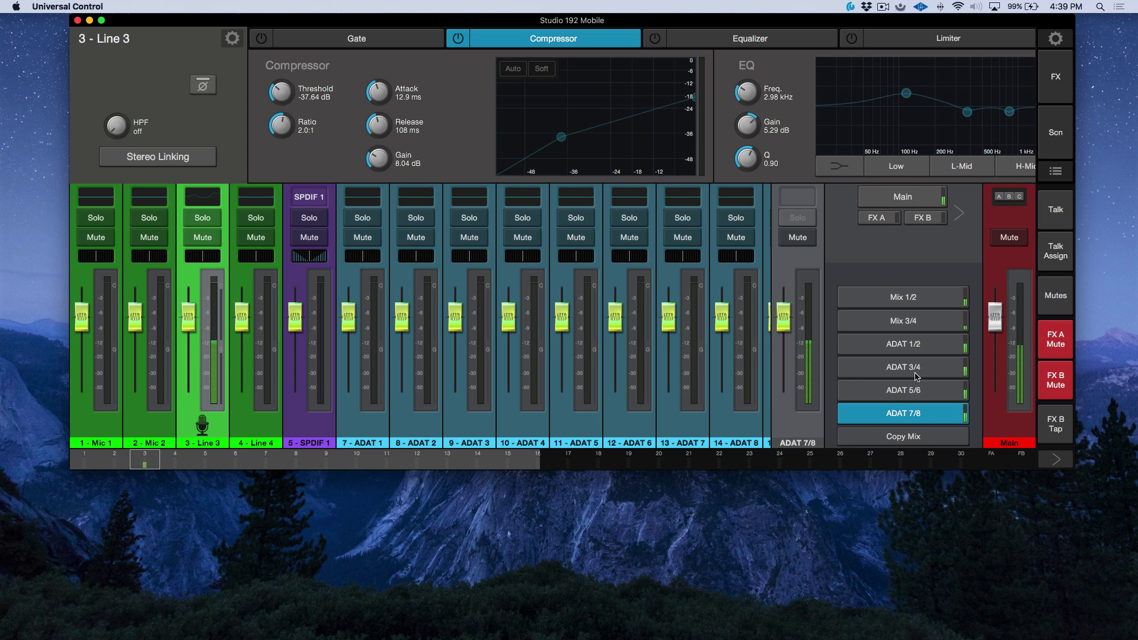
- Compare Mix 1/2 and Mix 3/4 with the Main and ADAT output mixes again, finishing on Main
{"action": "left_click", "coordinate": [886, 300]}
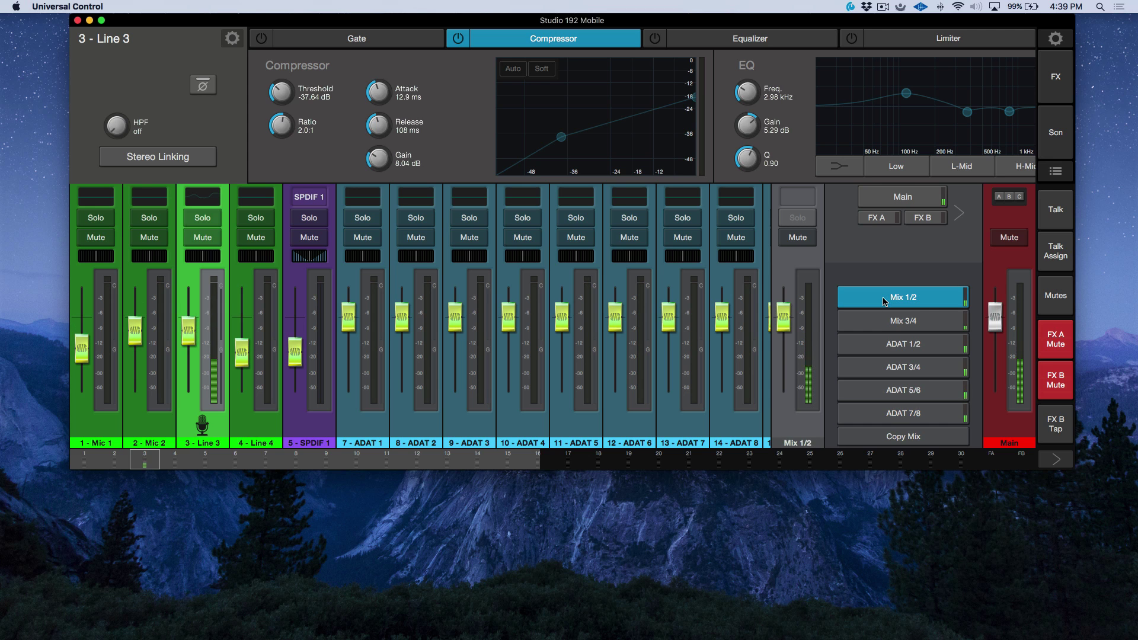
{"action": "left_click", "coordinate": [932, 320]}
{"action": "left_click", "coordinate": [922, 207]}
{"action": "left_click", "coordinate": [932, 302]}
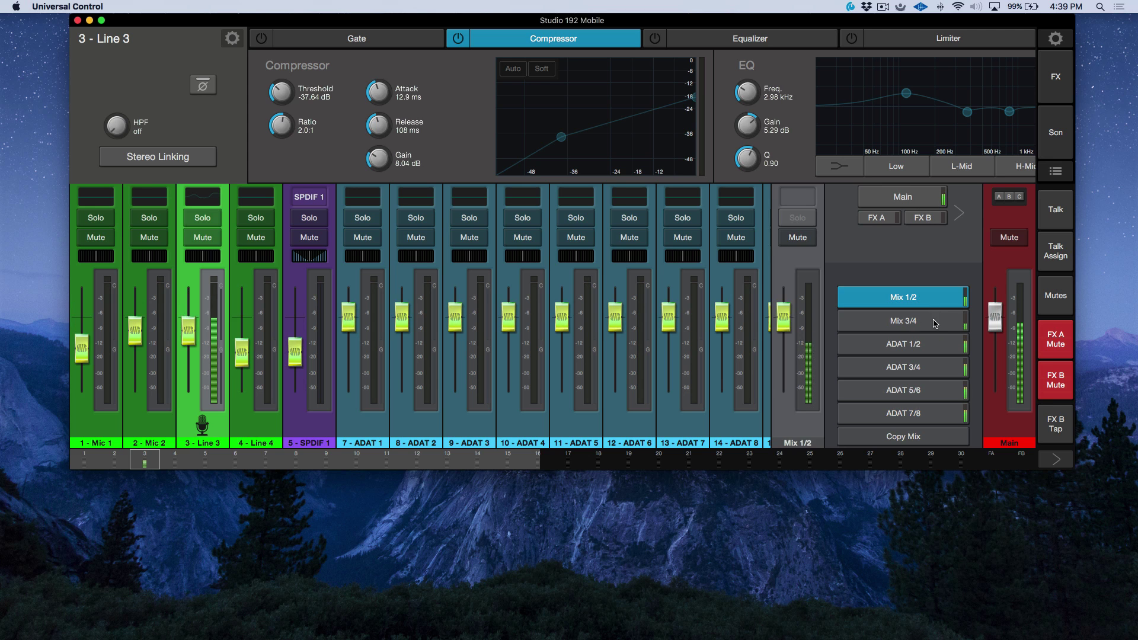
{"action": "left_click", "coordinate": [935, 324]}
{"action": "left_click", "coordinate": [937, 345]}
{"action": "left_click", "coordinate": [938, 368]}
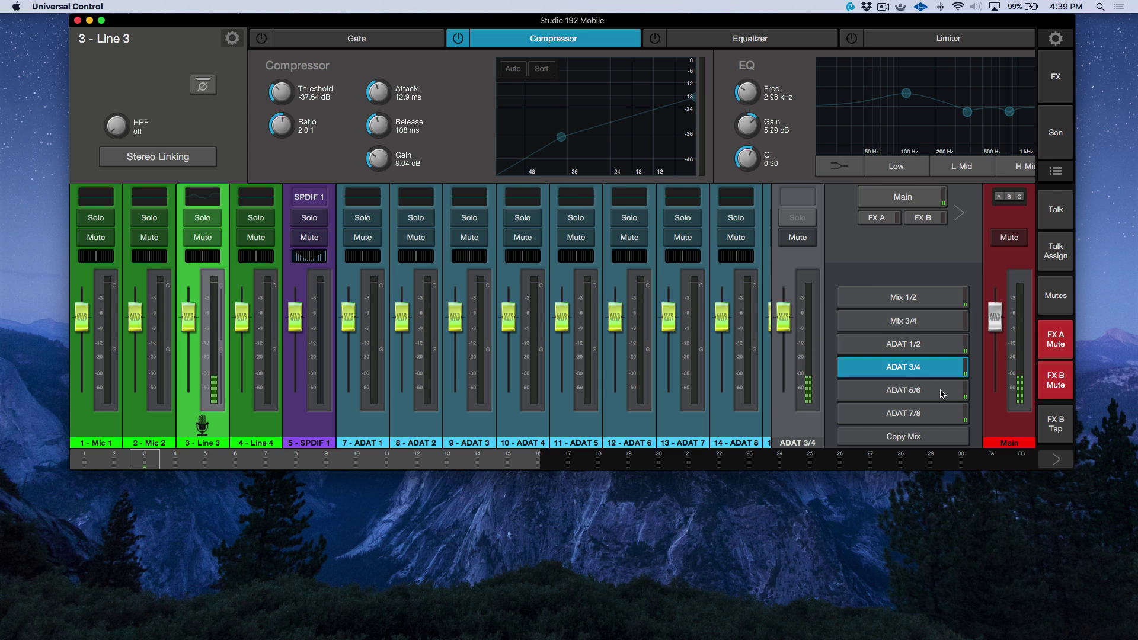
{"action": "left_click", "coordinate": [941, 391]}
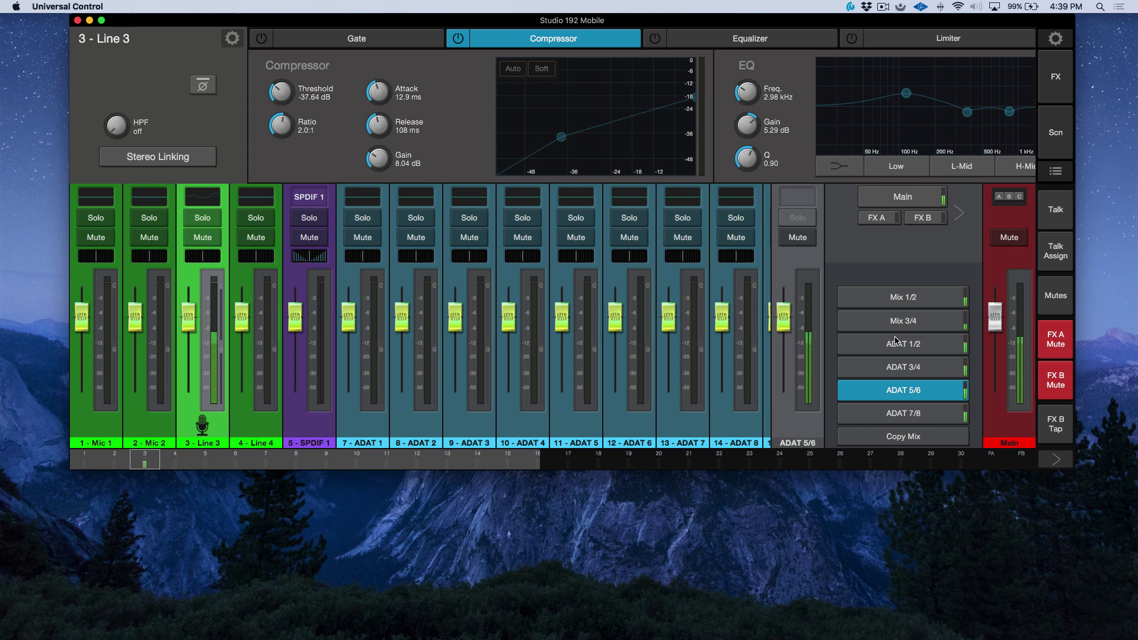
{"action": "left_click", "coordinate": [927, 202]}
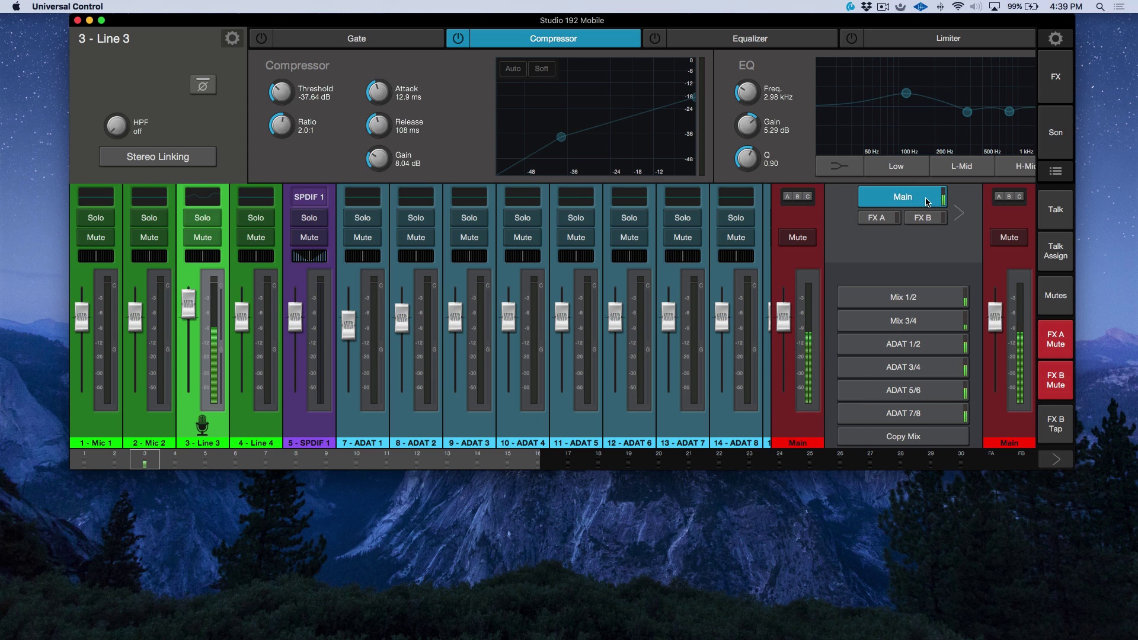
- Copy the Main mix and paste it into Mix 3/4
{"action": "left_click", "coordinate": [901, 438]}
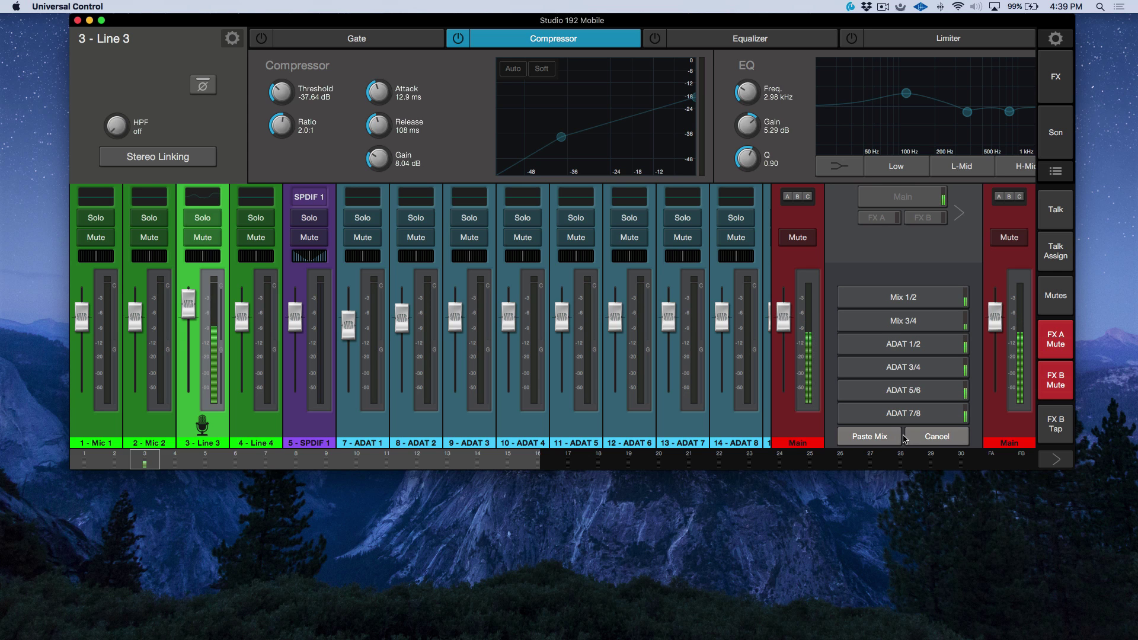
{"action": "left_click", "coordinate": [913, 321]}
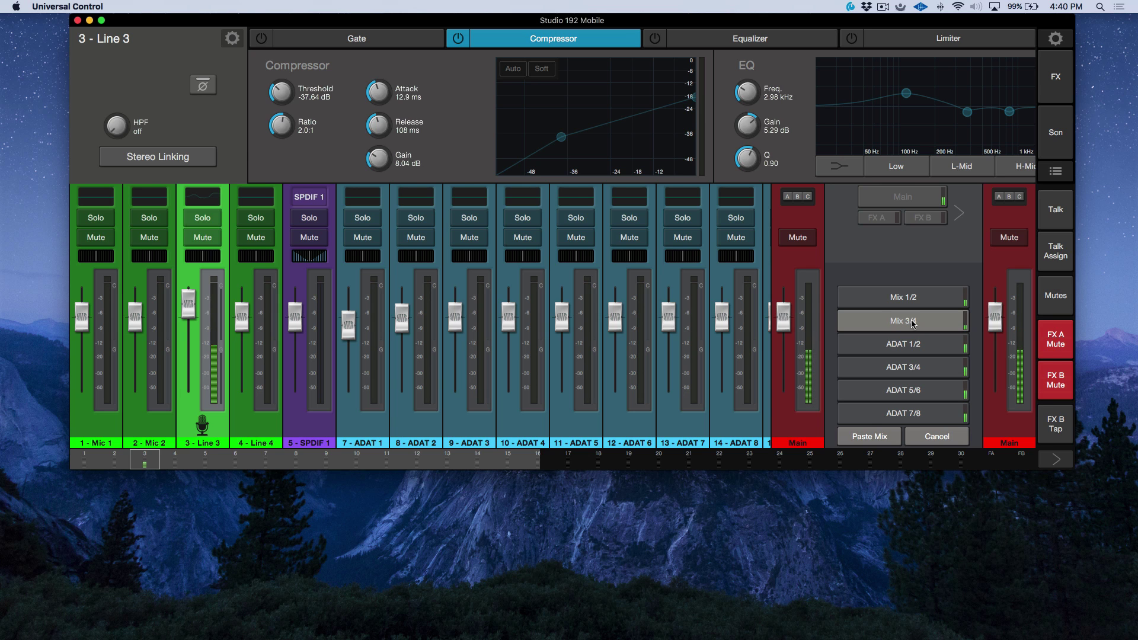
{"action": "left_click", "coordinate": [873, 437]}
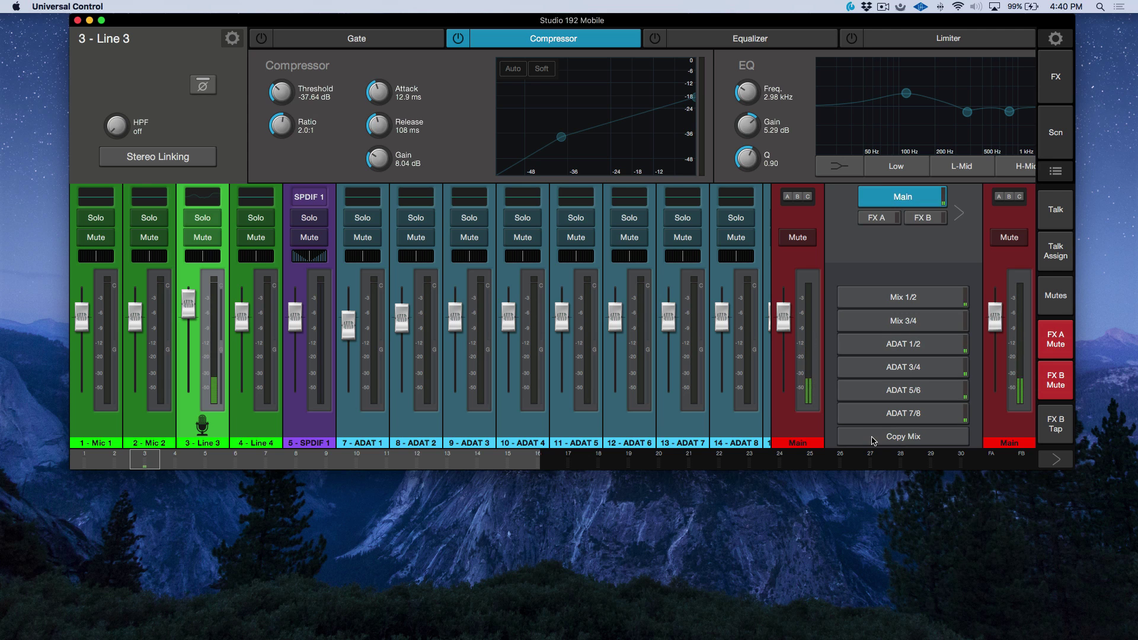
- Copy Mix 1/2 into Mix 3/4, and compare the Main, Mix 1/2 and Mix 3/4 fader levels
{"action": "left_click", "coordinate": [903, 302]}
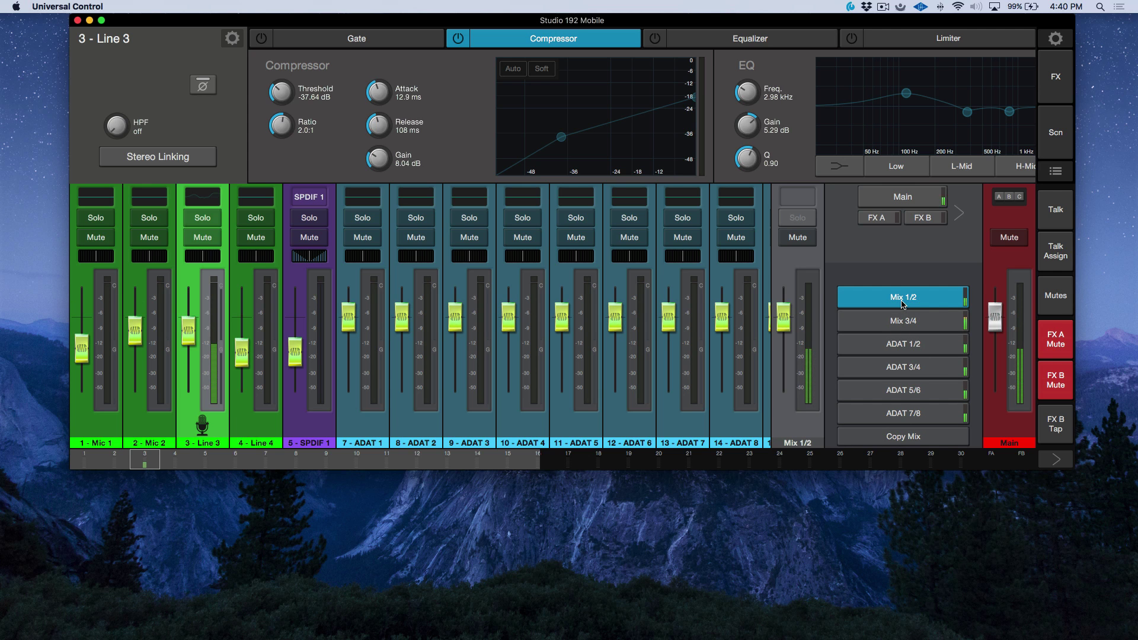
{"action": "left_click", "coordinate": [917, 440]}
{"action": "left_click", "coordinate": [908, 323]}
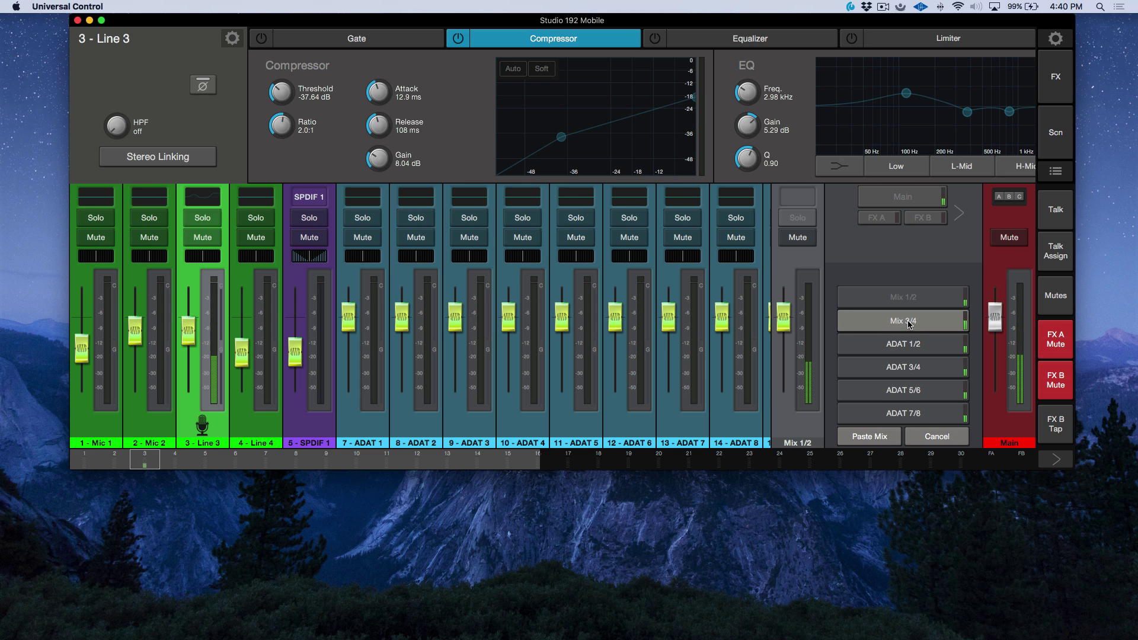
{"action": "left_click", "coordinate": [873, 438]}
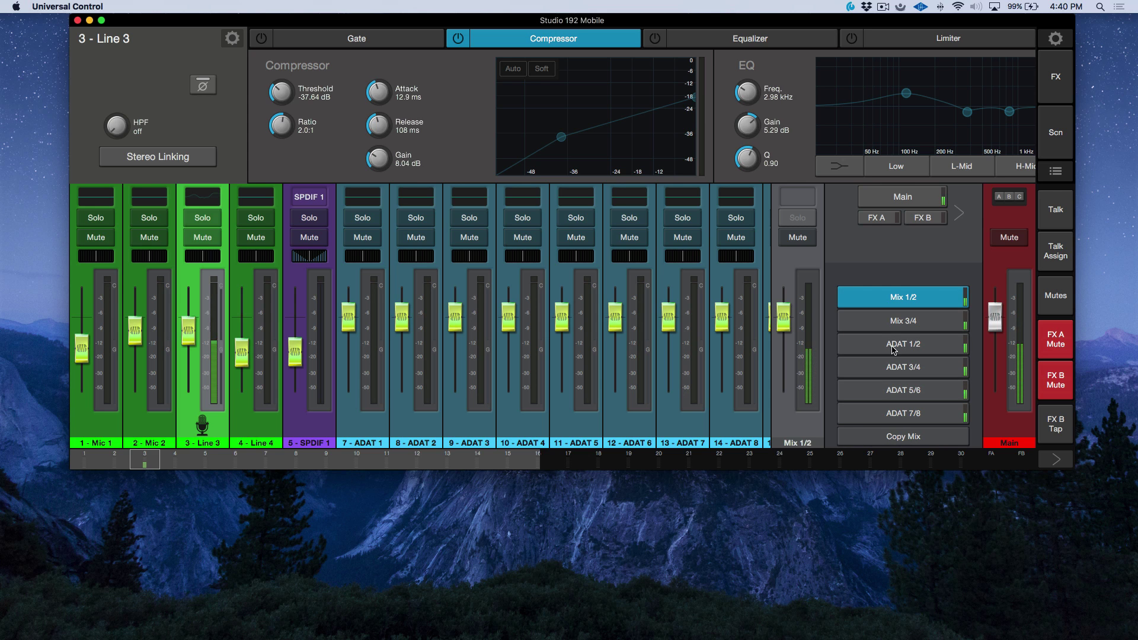
{"action": "left_click", "coordinate": [907, 199]}
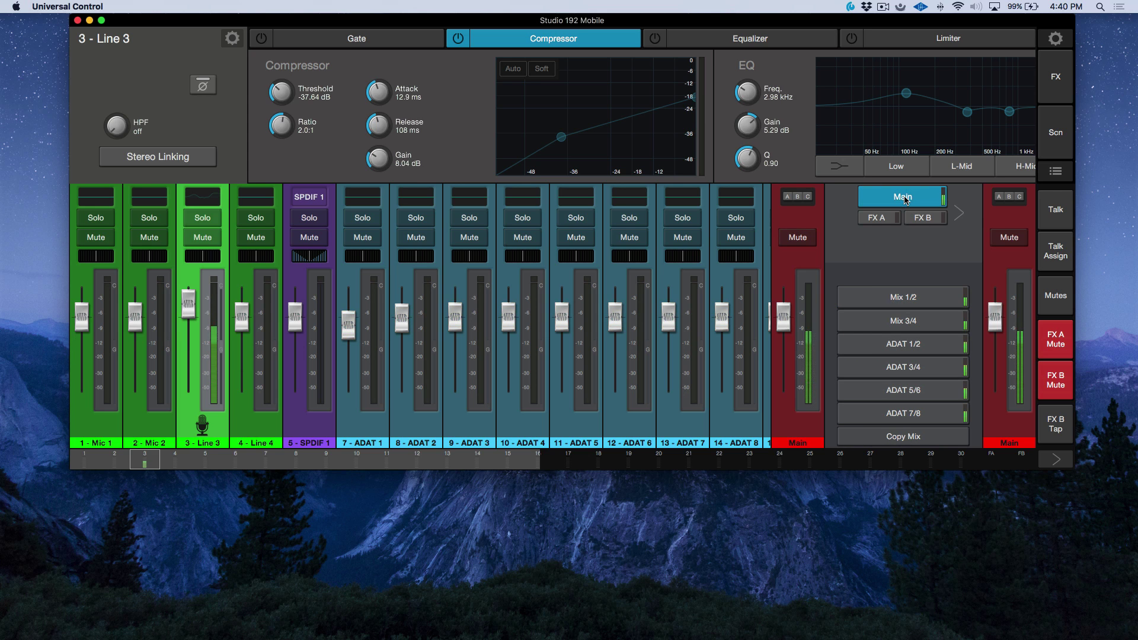
{"action": "left_click", "coordinate": [876, 303]}
{"action": "left_click", "coordinate": [875, 317]}
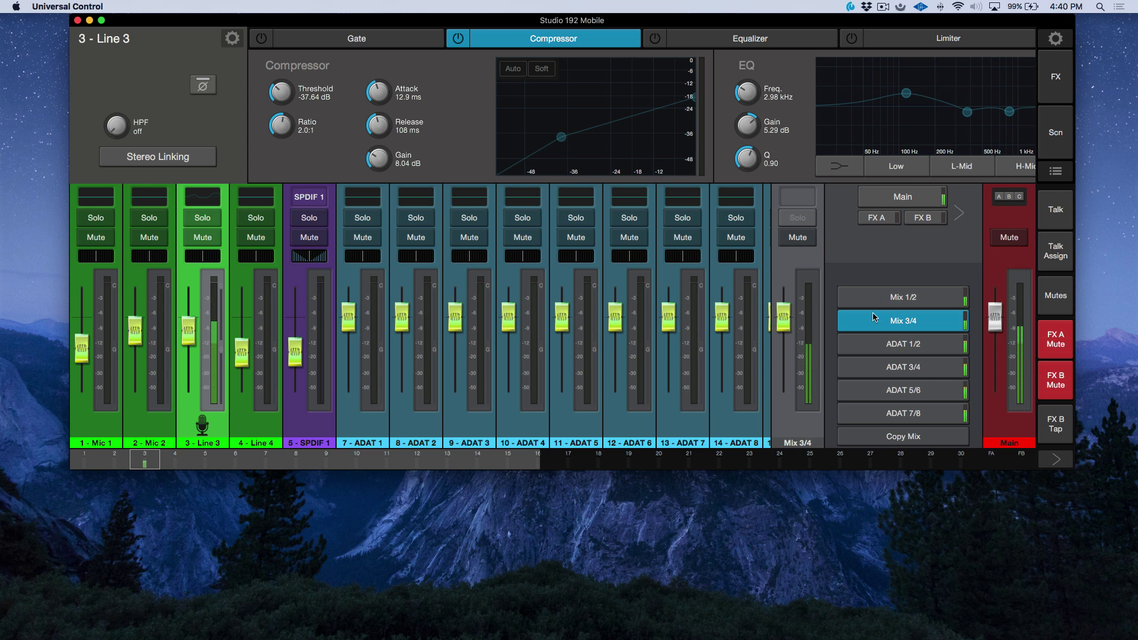
- Copy the Main mix and paste it into Mix 1/2
{"action": "left_click", "coordinate": [910, 201]}
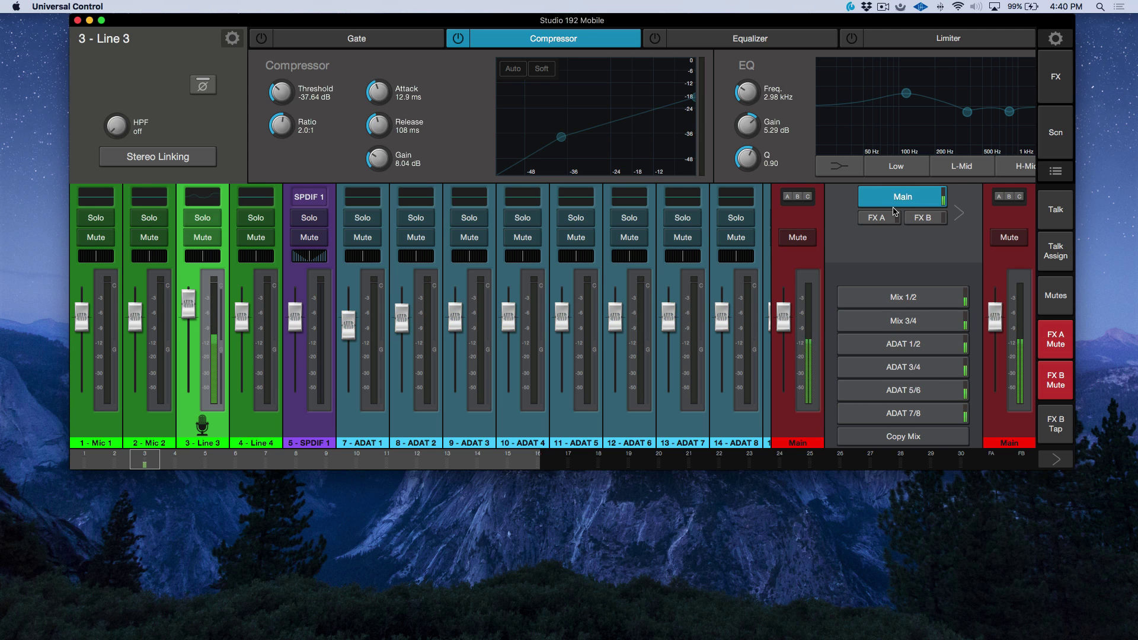
{"action": "left_click", "coordinate": [896, 438]}
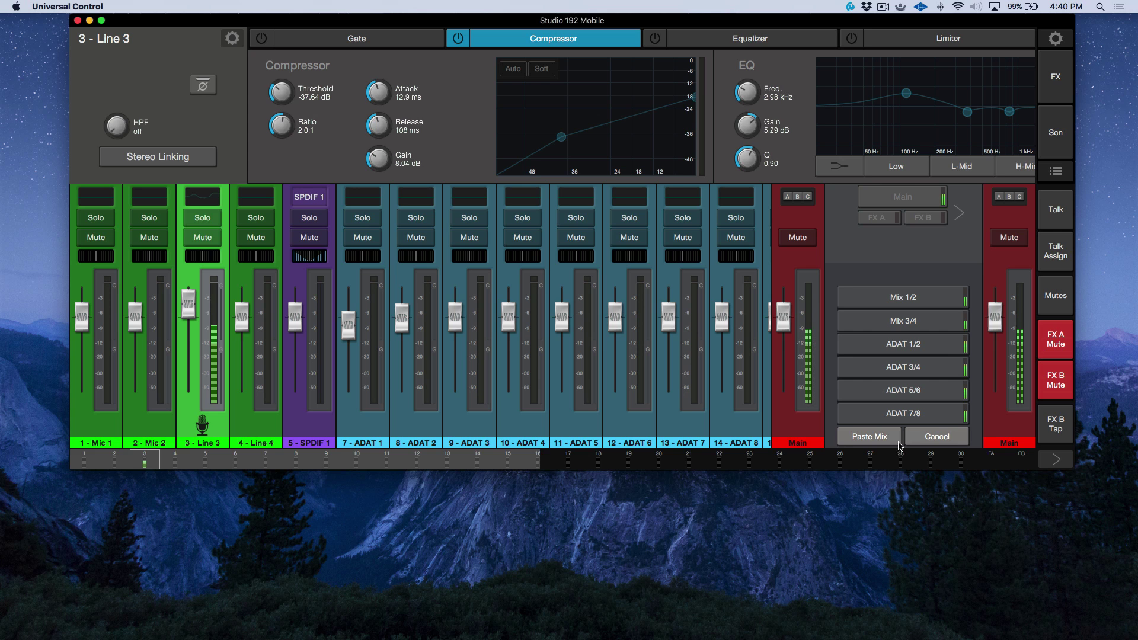
{"action": "left_click", "coordinate": [931, 297]}
{"action": "left_click", "coordinate": [884, 439]}
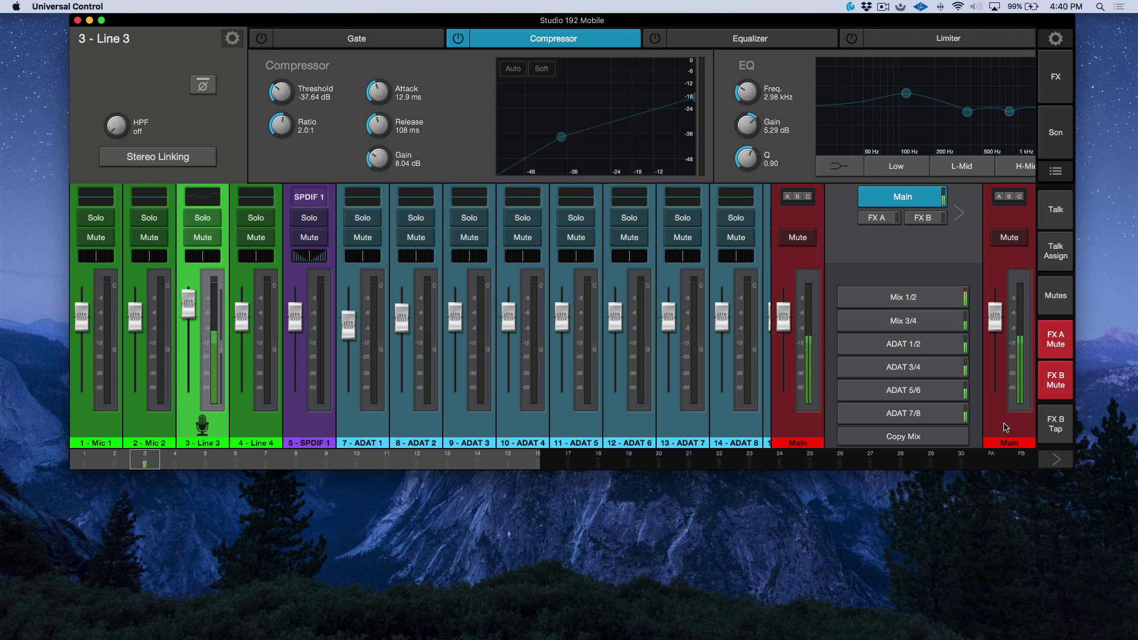
- Review the Main channel's headphone and speaker output settings, temporarily selecting Line 3 and collapsing the additional Main fader strip
{"action": "left_click", "coordinate": [795, 435]}
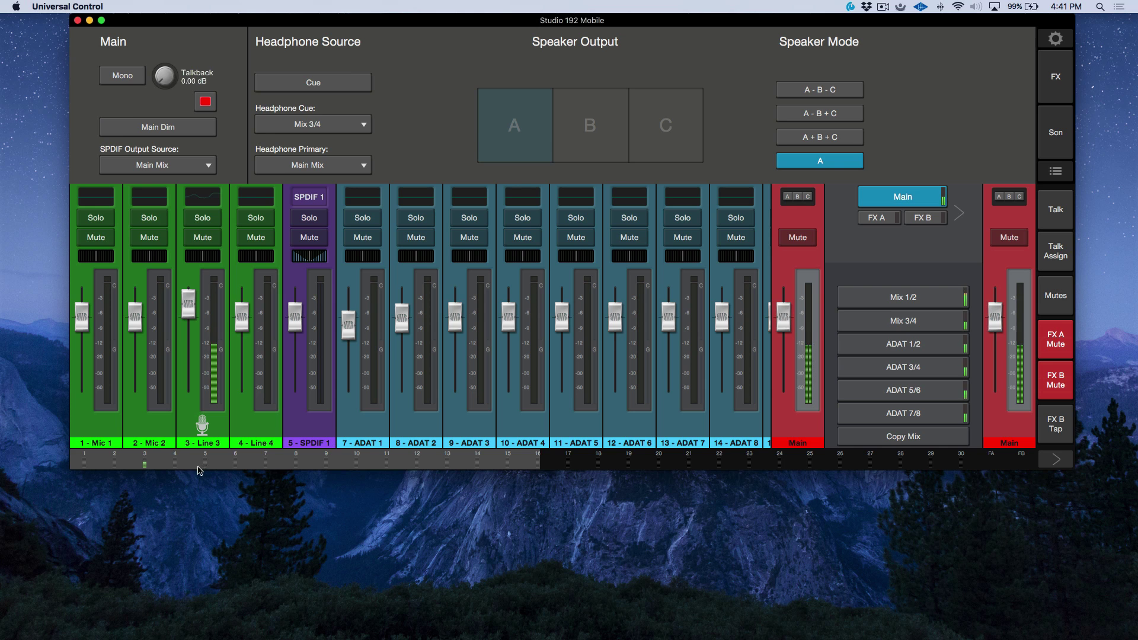
{"action": "left_click", "coordinate": [217, 436]}
{"action": "left_click", "coordinate": [960, 215]}
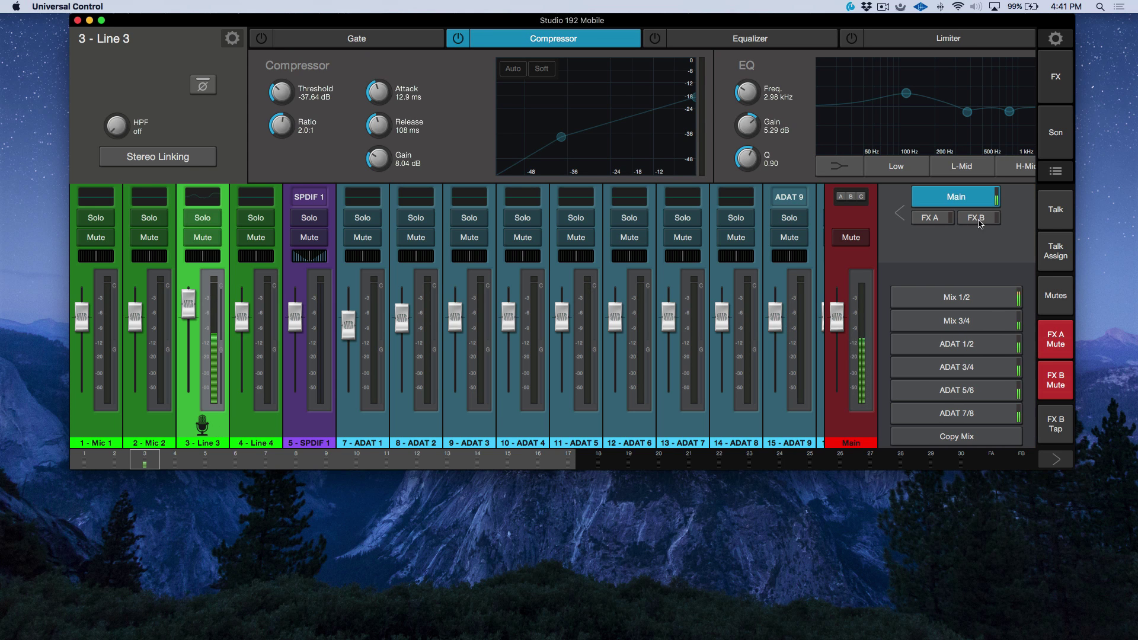
{"action": "left_click", "coordinate": [902, 216]}
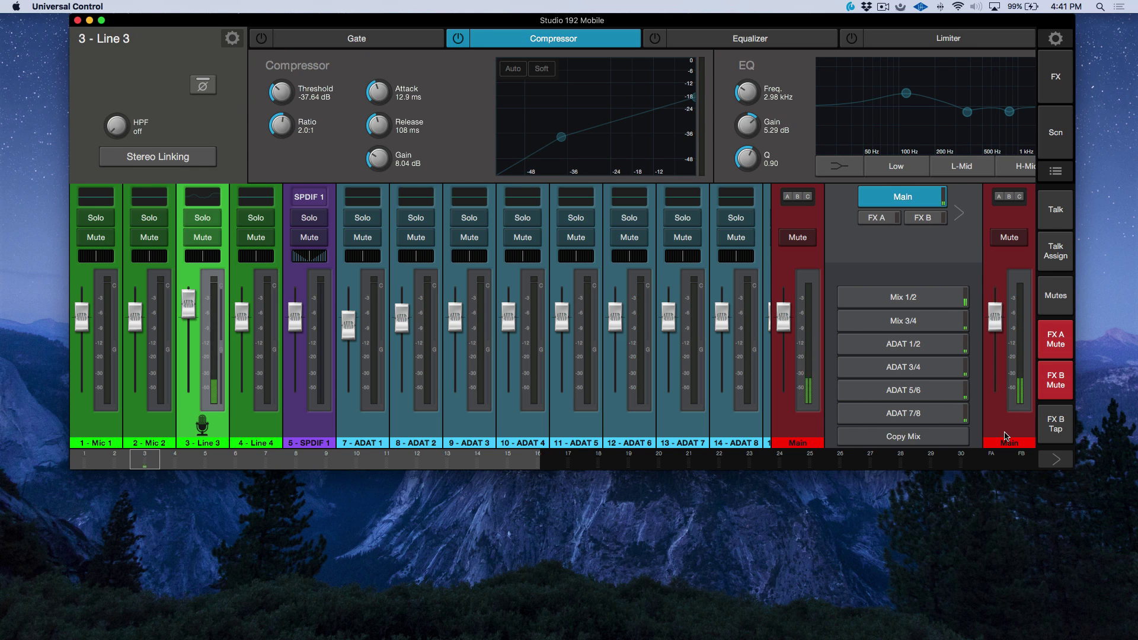
{"action": "left_click", "coordinate": [1008, 438]}
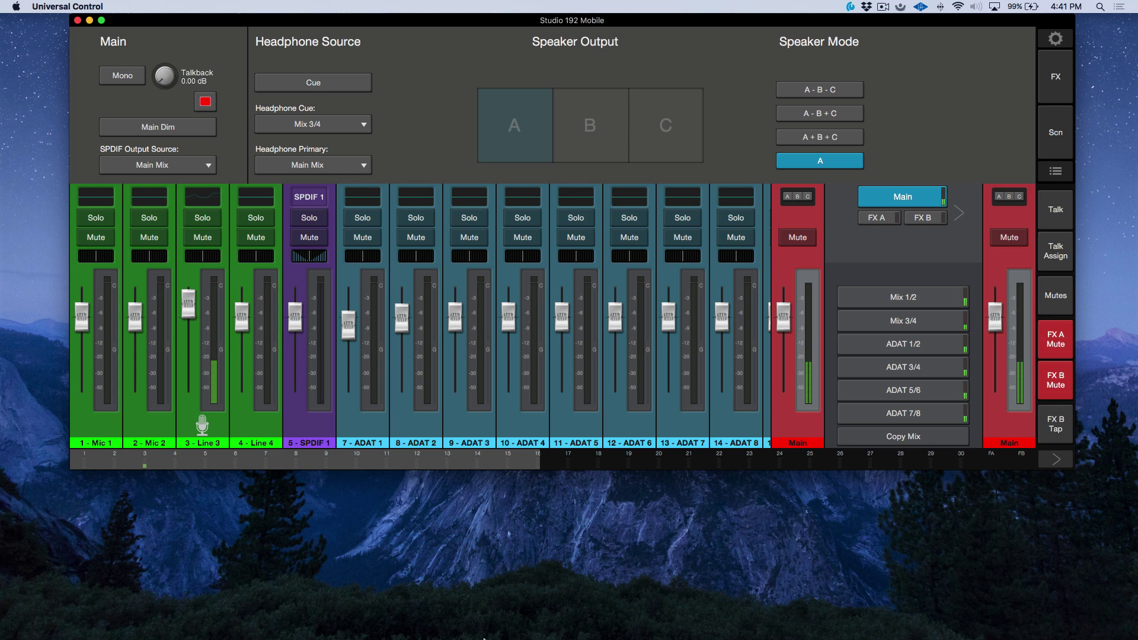
- Switch to Studio One and toggle the console's Show audio device controls option off and back on
{"action": "left_click", "coordinate": [508, 623]}
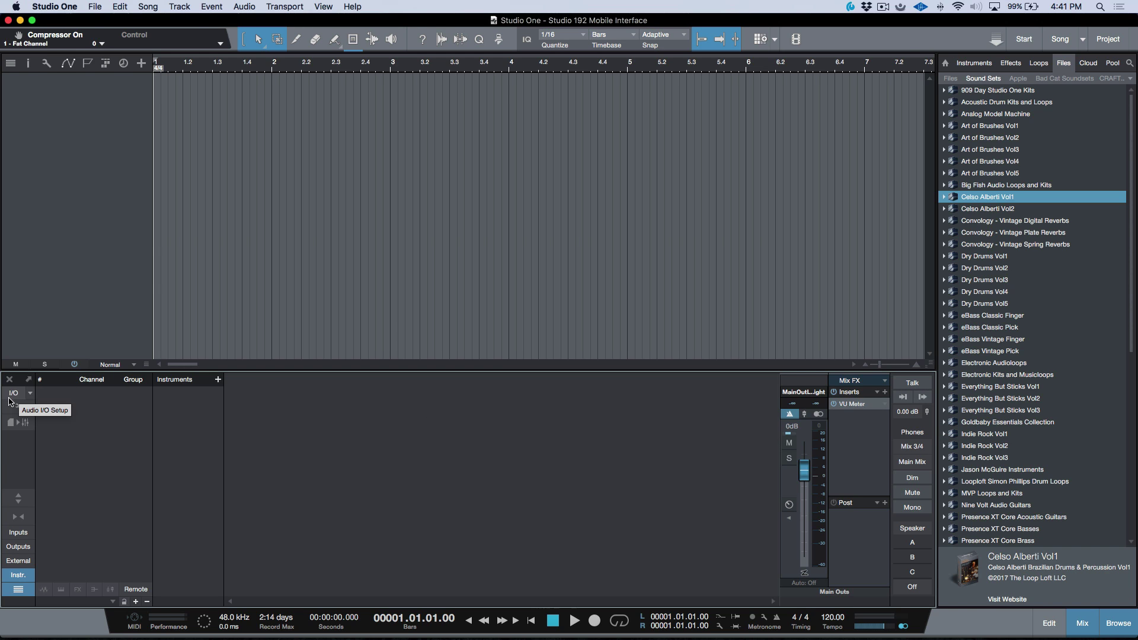
{"action": "left_click", "coordinate": [11, 407]}
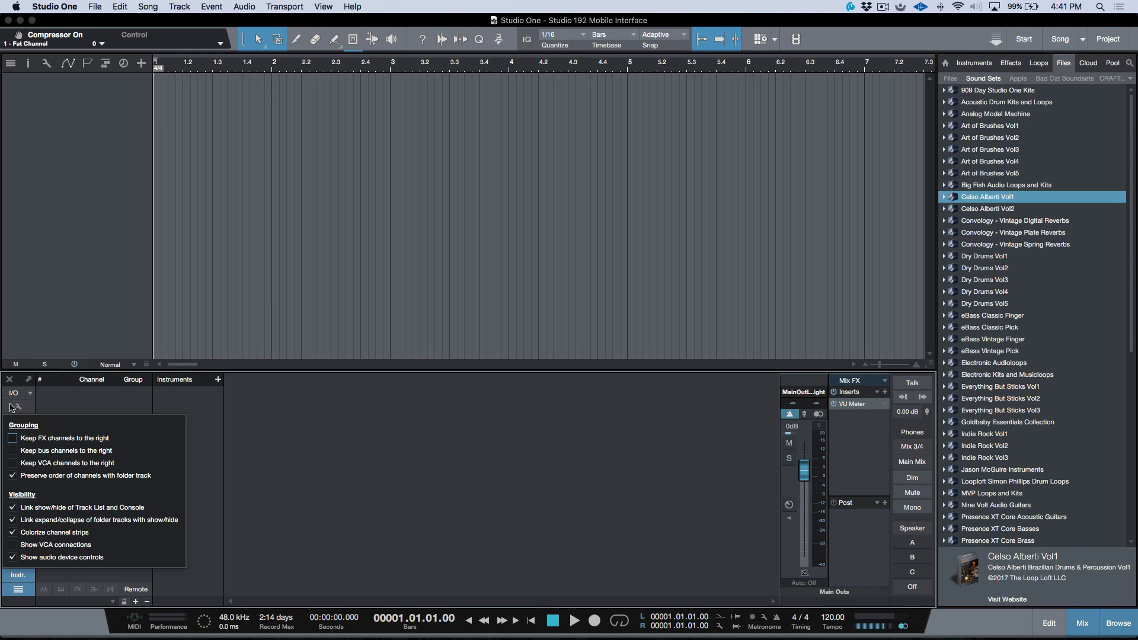
{"action": "left_click", "coordinate": [12, 557]}
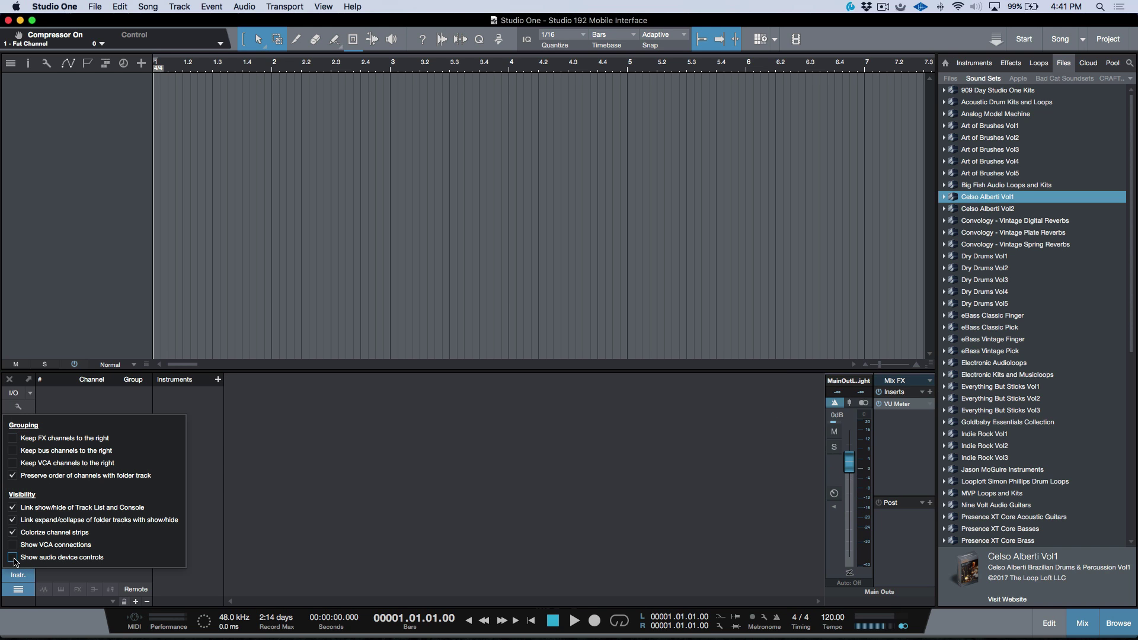
{"action": "left_click", "coordinate": [375, 443]}
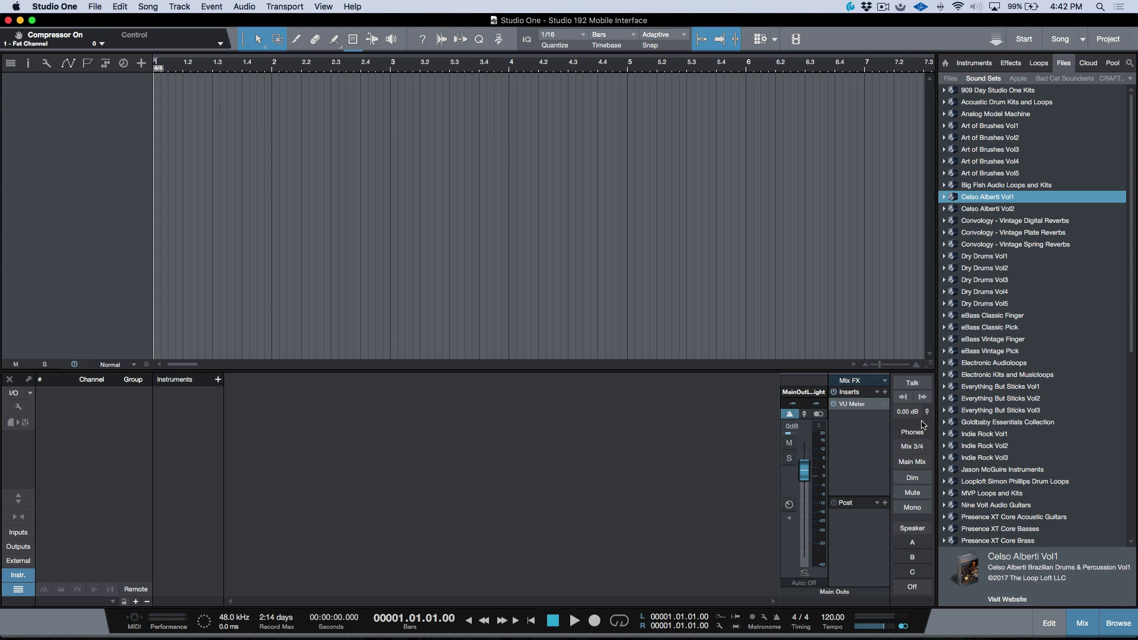
{"action": "left_click", "coordinate": [920, 386]}
{"action": "key", "text": "super+Tab"}
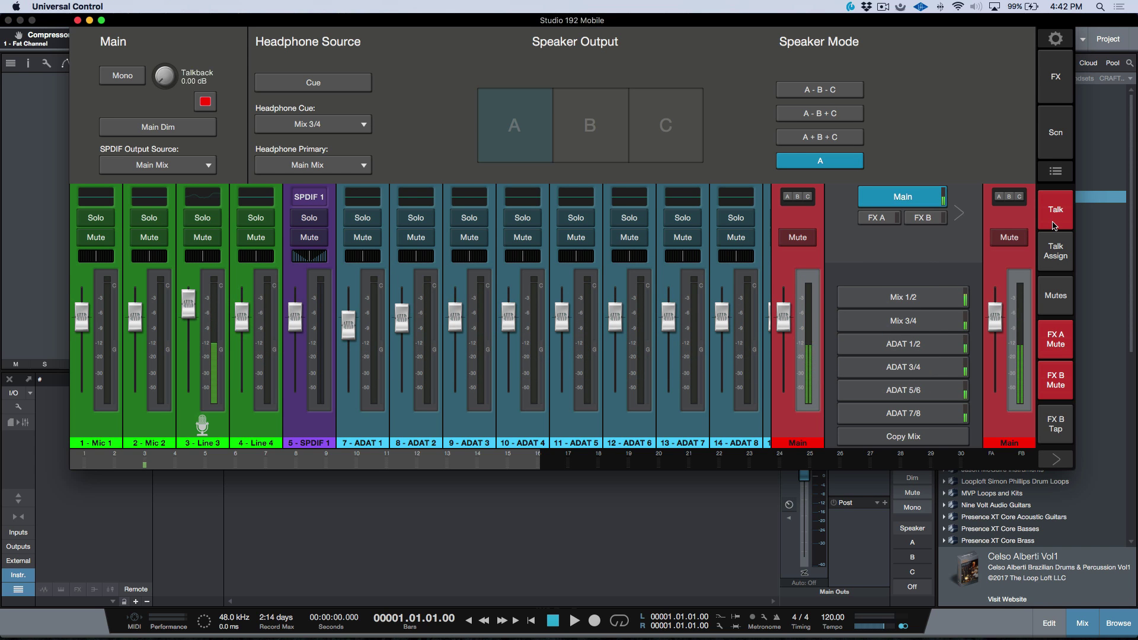
{"action": "left_click", "coordinate": [1053, 225]}
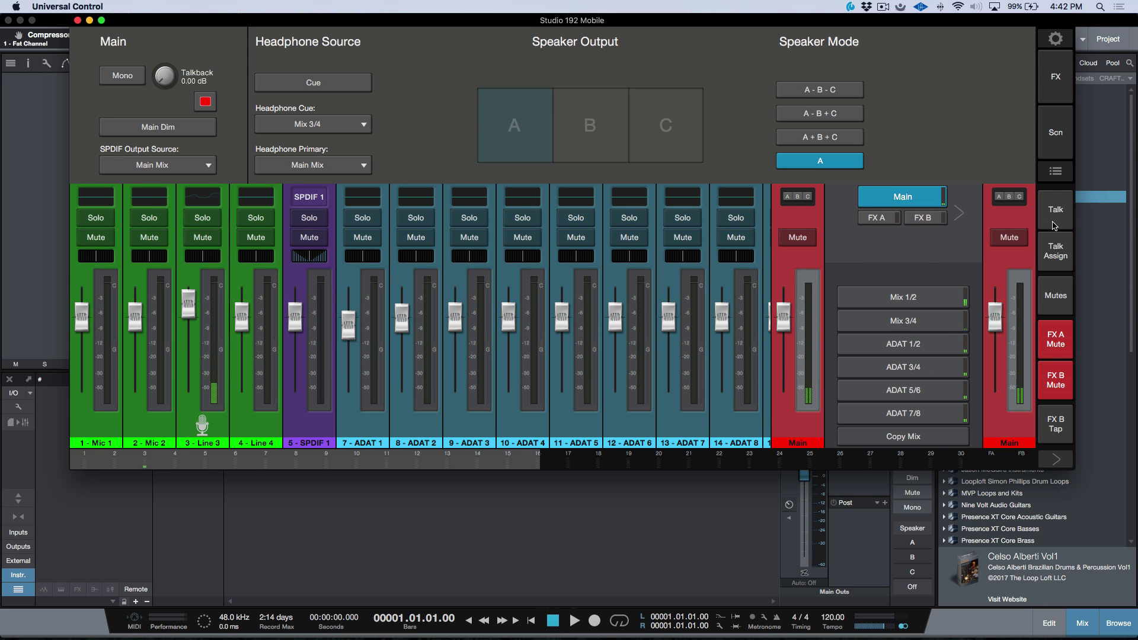
- Display the talkback destinations, remove Main, ADAT 3/4, ADAT 5/6 and ADAT 7/8 from Studio One's talkback targets, and compare them in Universal Control
{"action": "left_click", "coordinate": [1052, 263]}
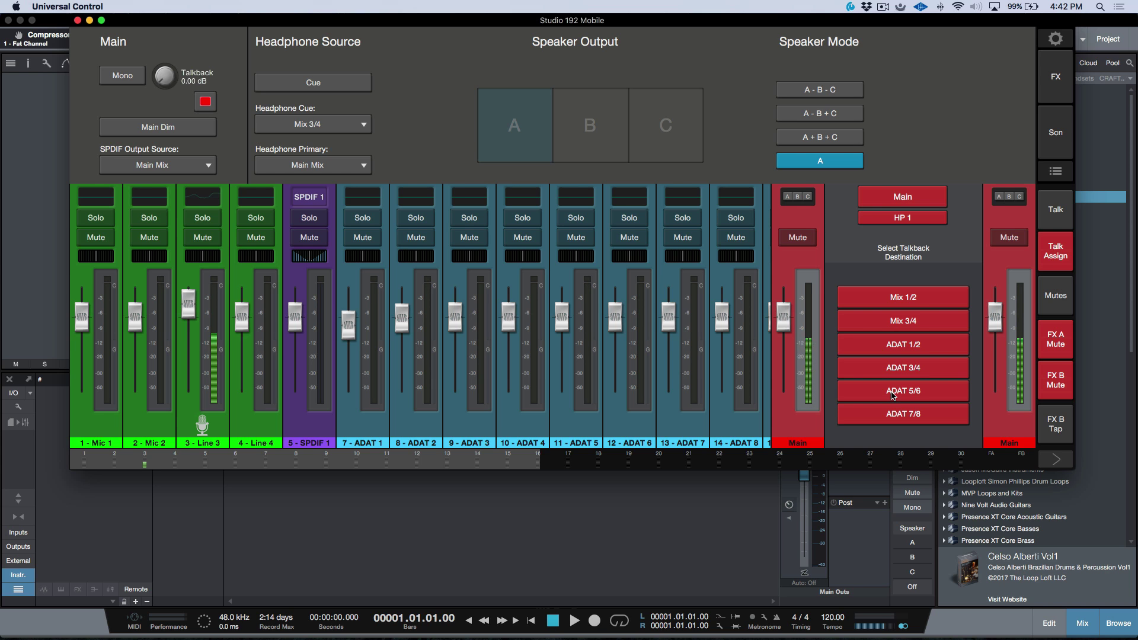
{"action": "key", "text": "super+Tab"}
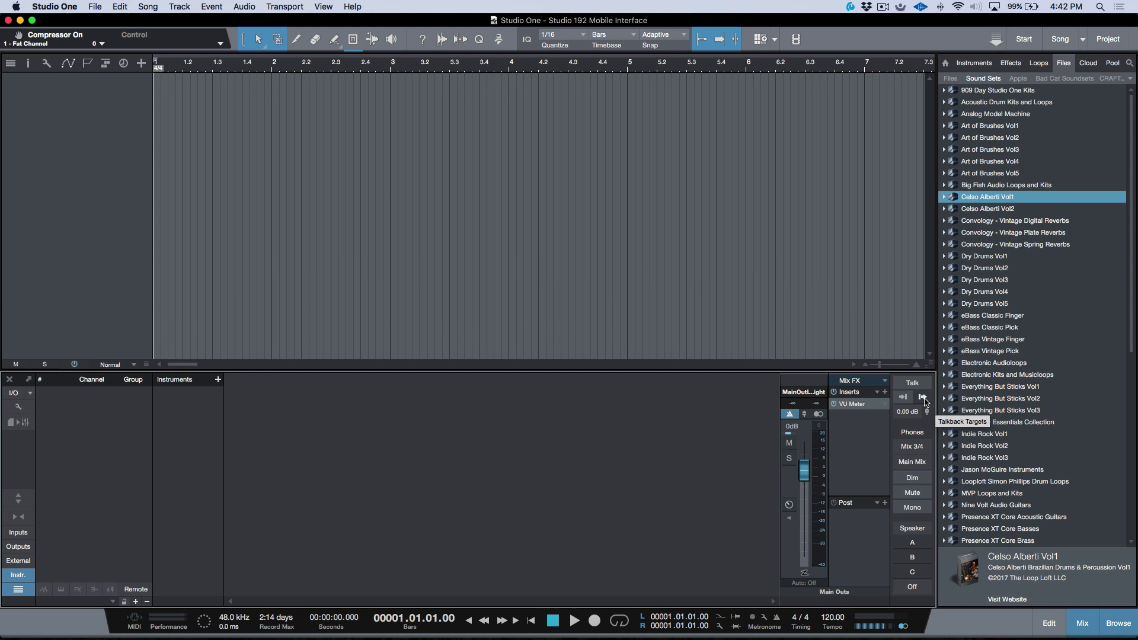
{"action": "left_click", "coordinate": [923, 398]}
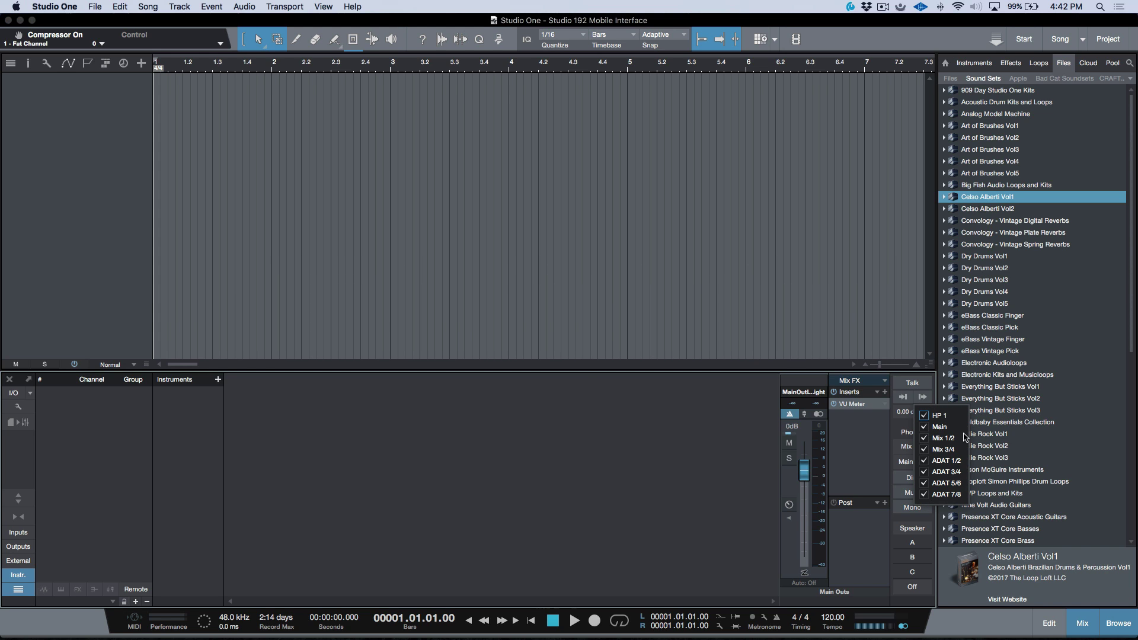
{"action": "left_click", "coordinate": [924, 427]}
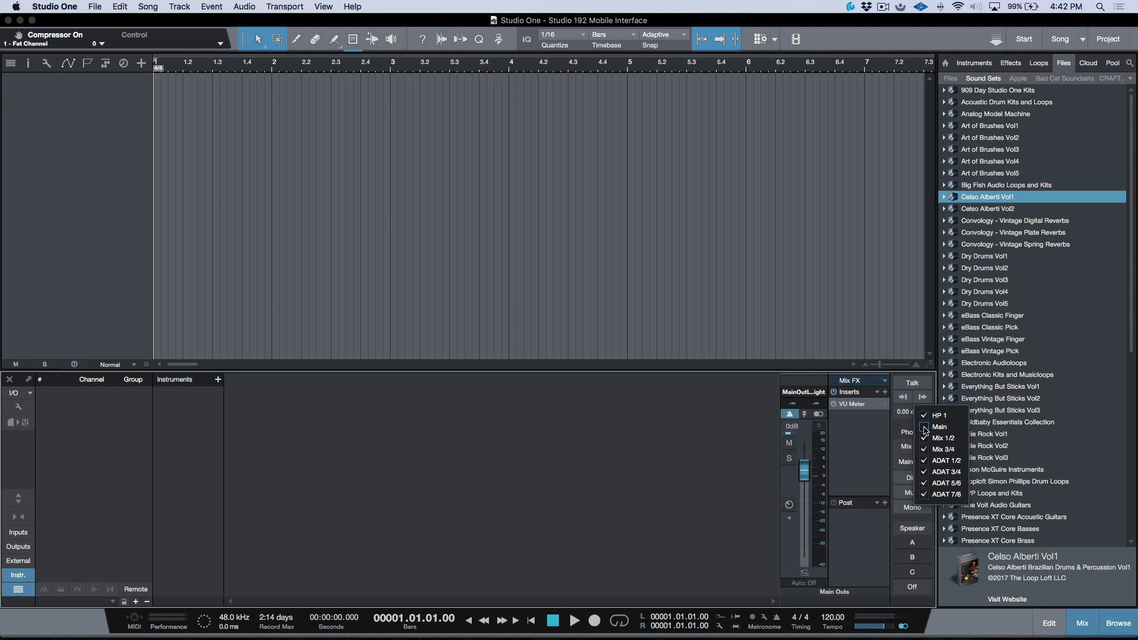
{"action": "left_click", "coordinate": [926, 472]}
{"action": "left_click", "coordinate": [924, 483]}
{"action": "left_click", "coordinate": [924, 495]}
{"action": "left_click", "coordinate": [707, 461]}
{"action": "key", "text": "super+Tab"}
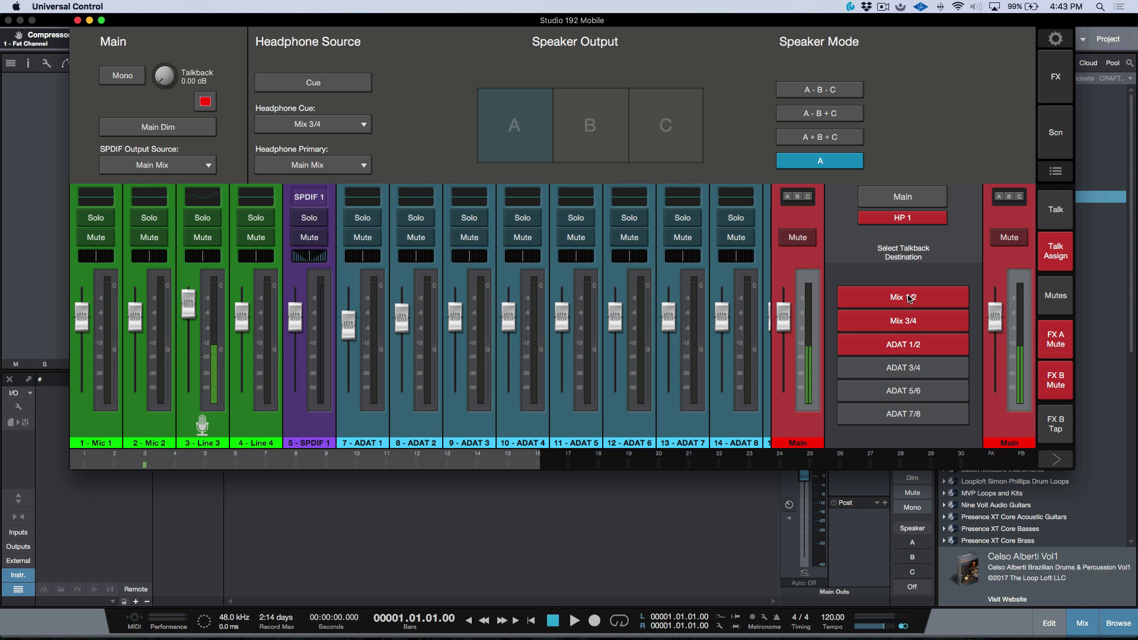
- Toggle Mono and Main Dim on and off for the Main output, and mute the Main channel
{"action": "left_click", "coordinate": [118, 76]}
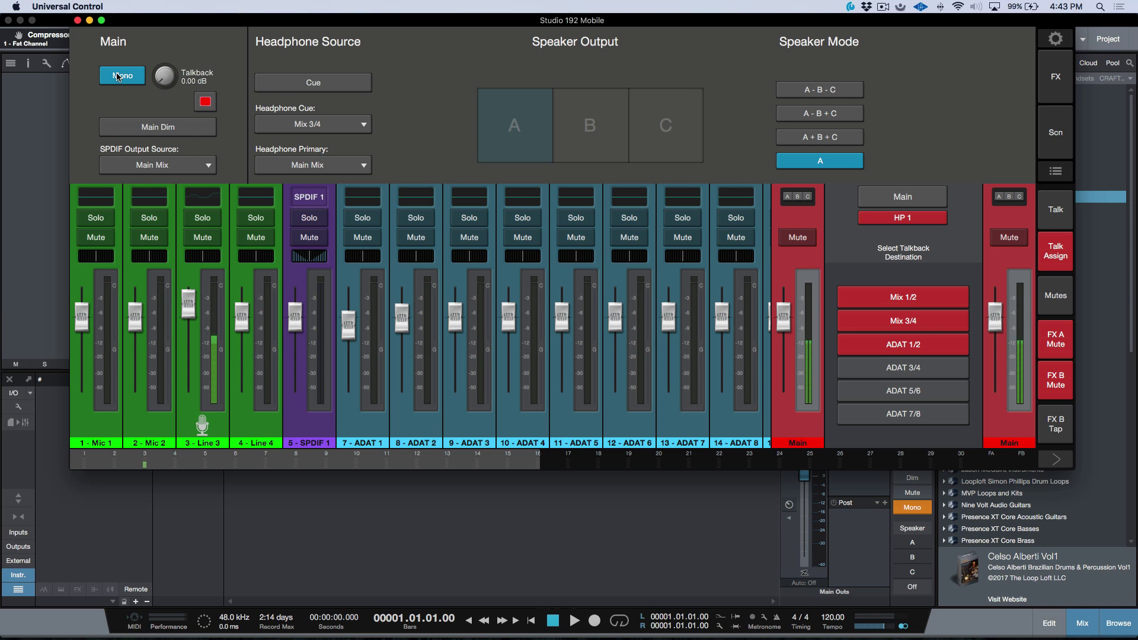
{"action": "left_click", "coordinate": [119, 75]}
{"action": "left_click", "coordinate": [182, 129]}
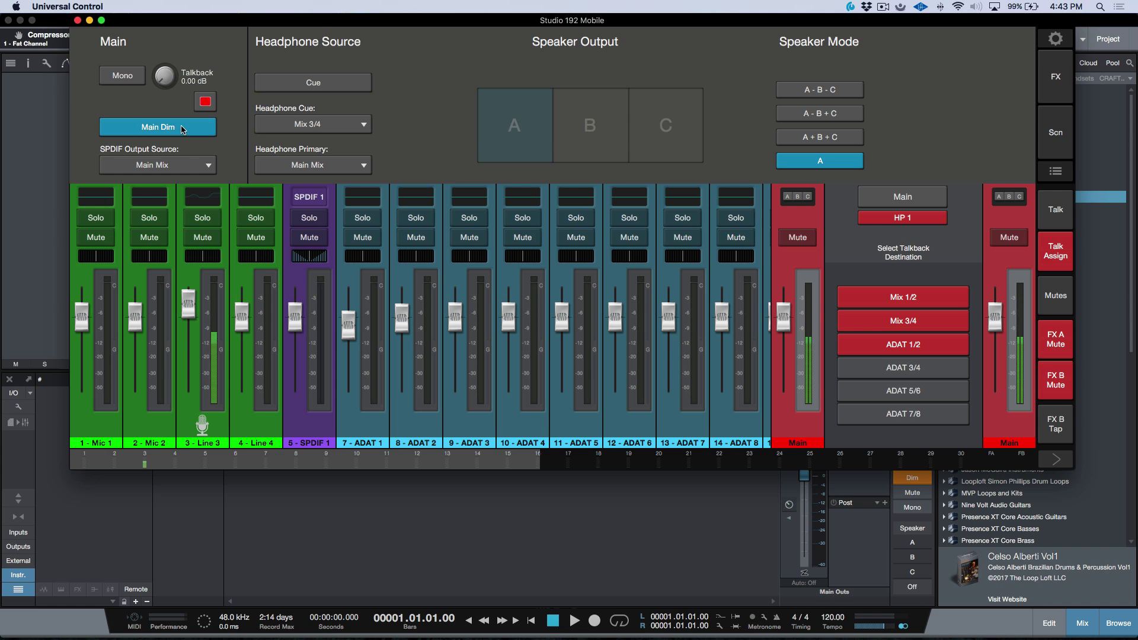
{"action": "left_click", "coordinate": [182, 128]}
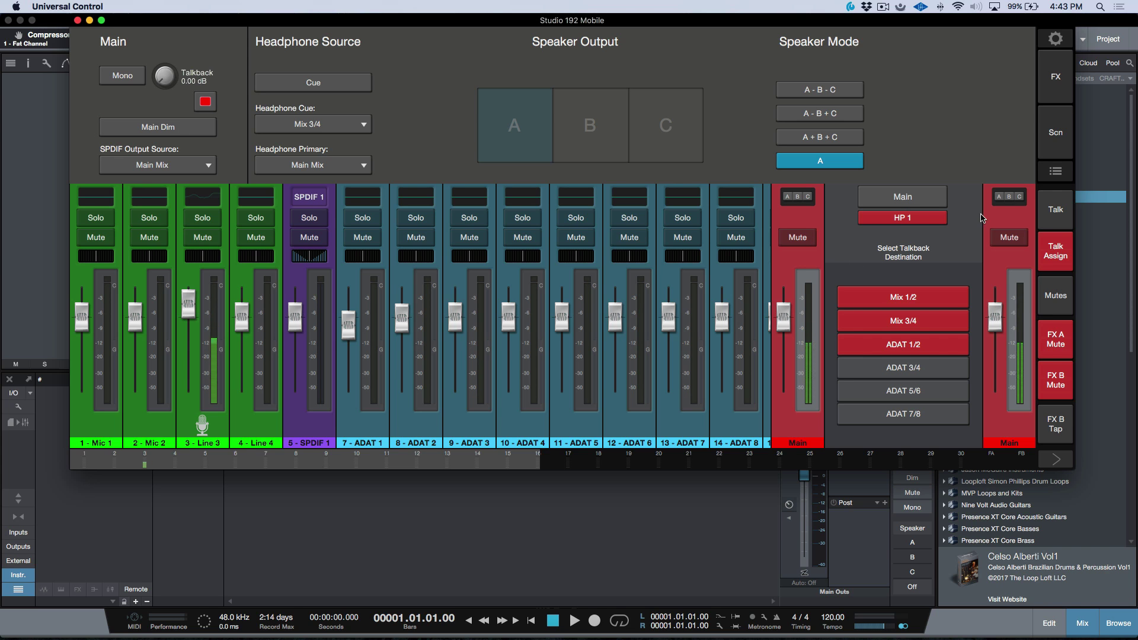
{"action": "left_click", "coordinate": [804, 243]}
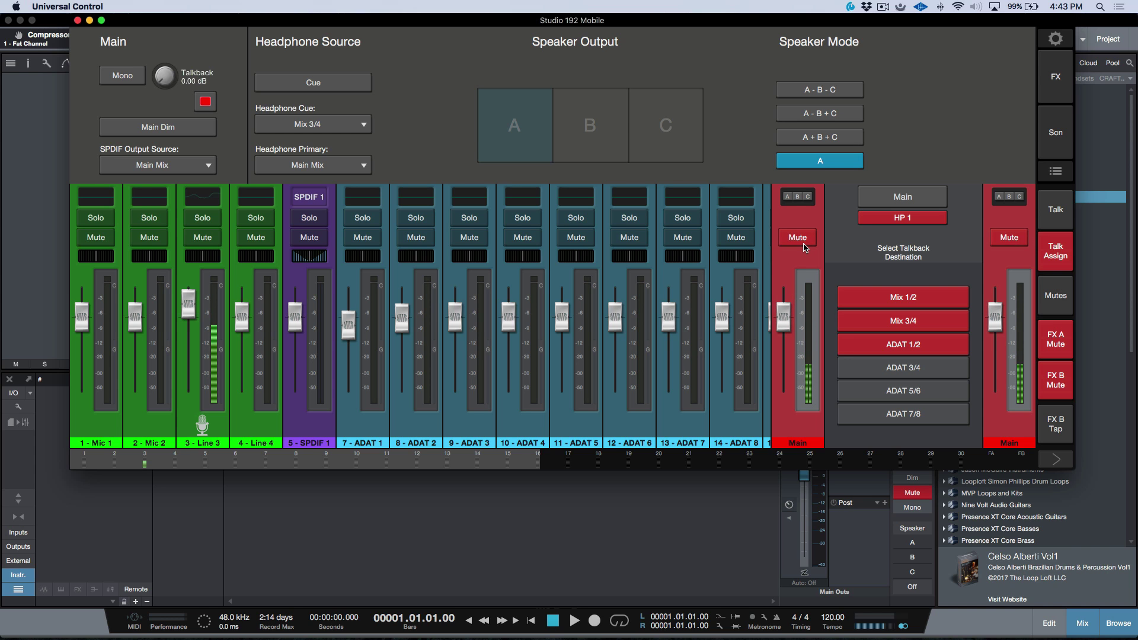
- Enable Mono and Dim in Studio One, switch to Universal Control, and turn off Mono, Main Dim and the Main mute
{"action": "left_click", "coordinate": [917, 508]}
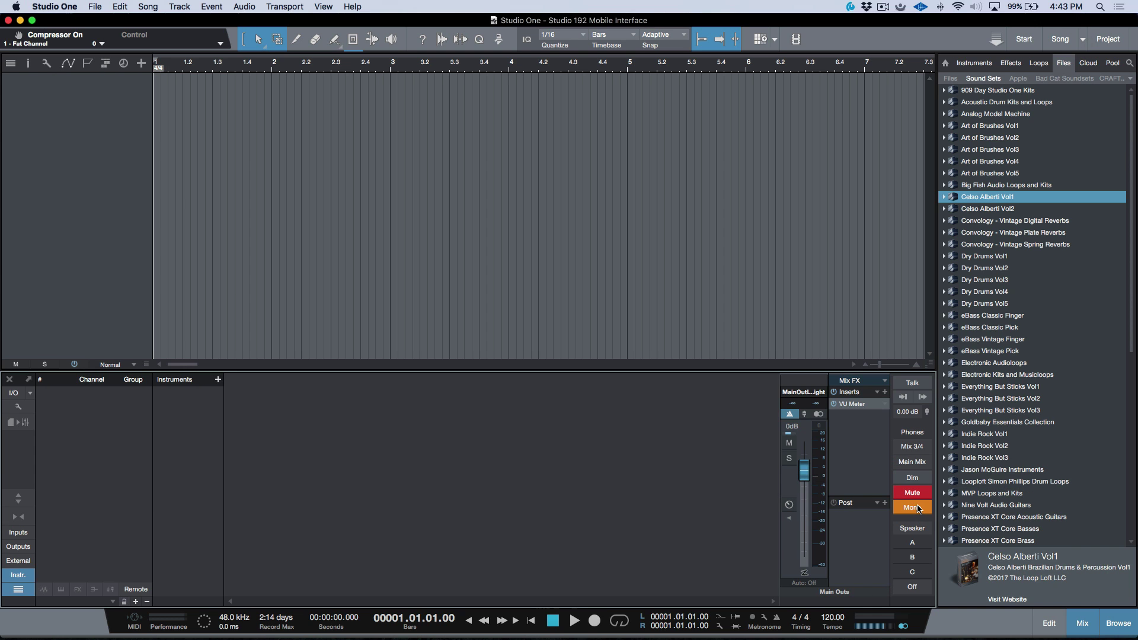
{"action": "left_click", "coordinate": [918, 479]}
{"action": "key", "text": "super+Tab"}
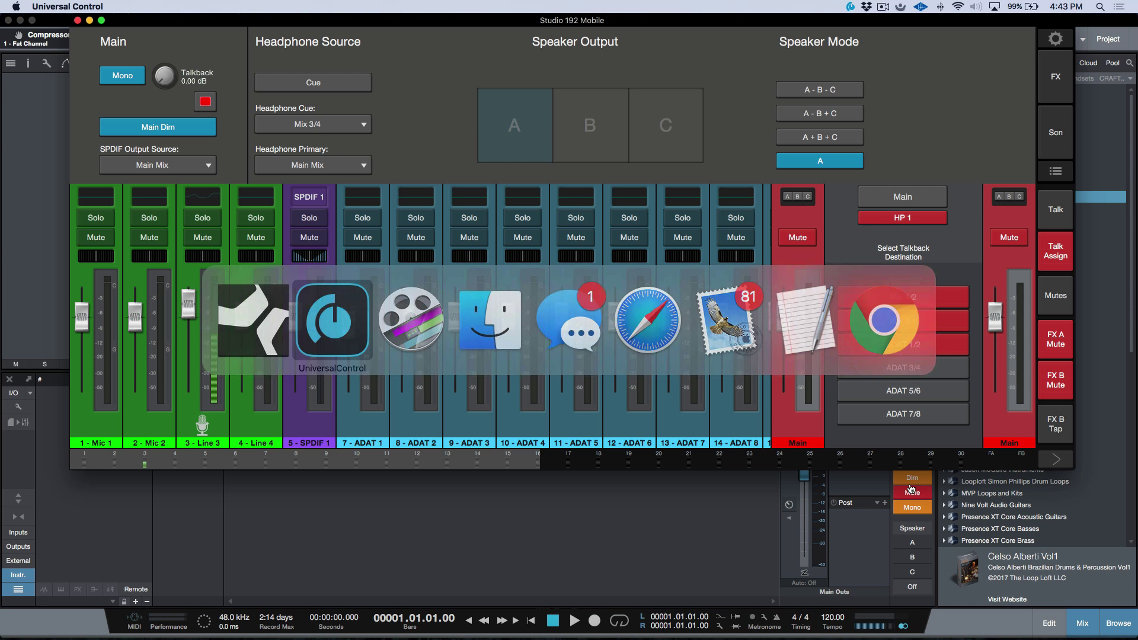
{"action": "left_click", "coordinate": [132, 76]}
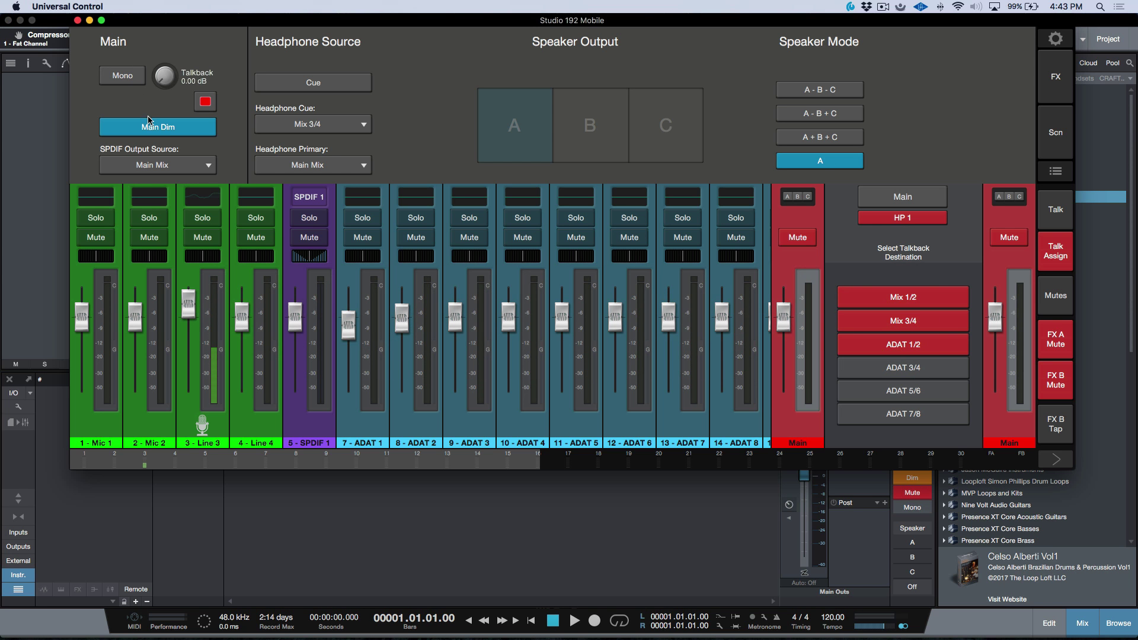
{"action": "left_click", "coordinate": [169, 128]}
{"action": "left_click", "coordinate": [792, 239]}
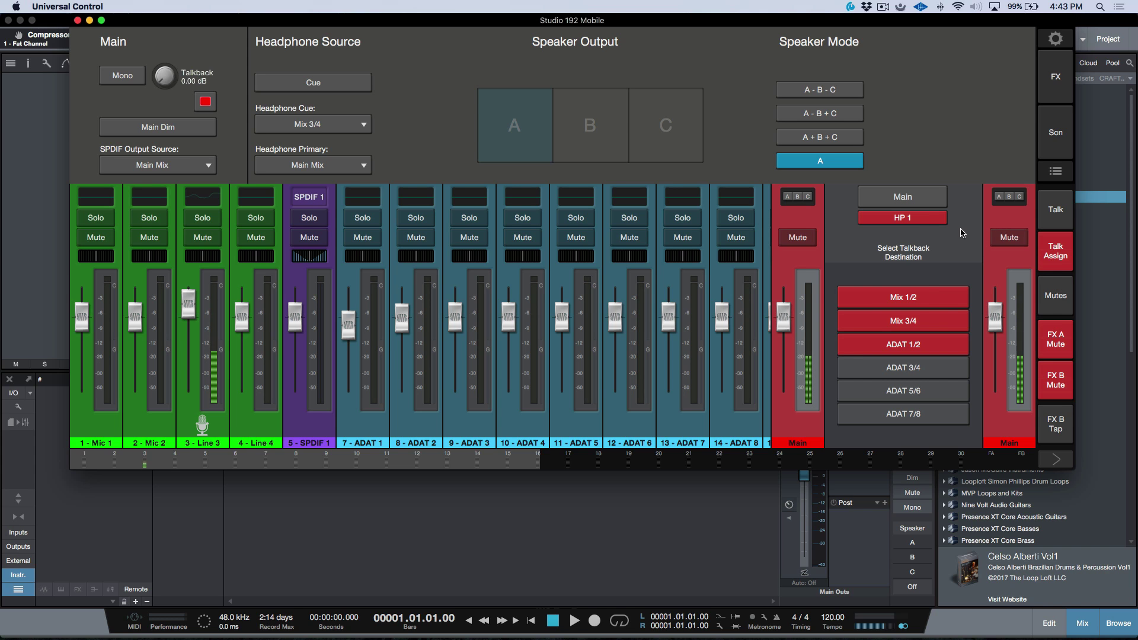
- Review the Talk Assign destinations once more and return to the mix selection
{"action": "left_click", "coordinate": [1055, 256]}
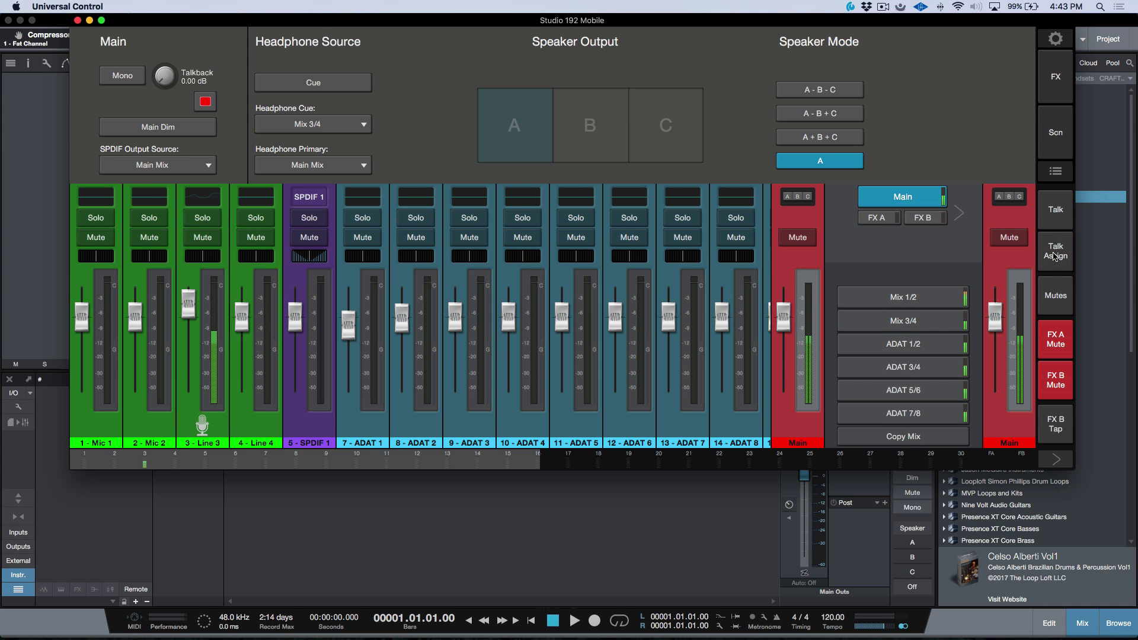
{"action": "left_click", "coordinate": [1058, 256]}
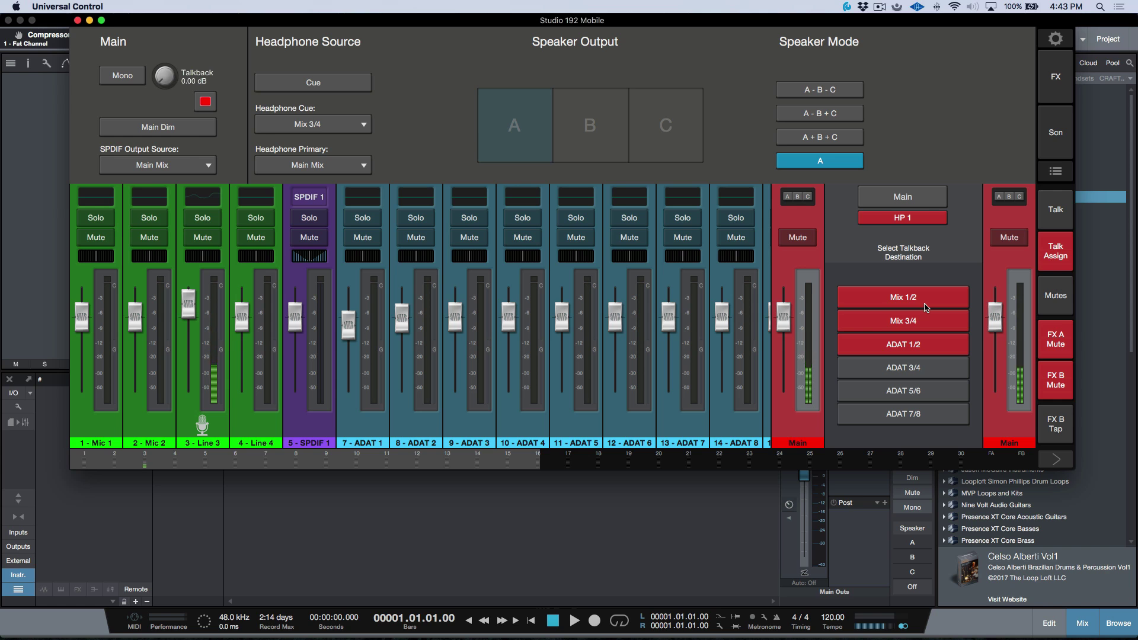
{"action": "left_click", "coordinate": [1054, 255]}
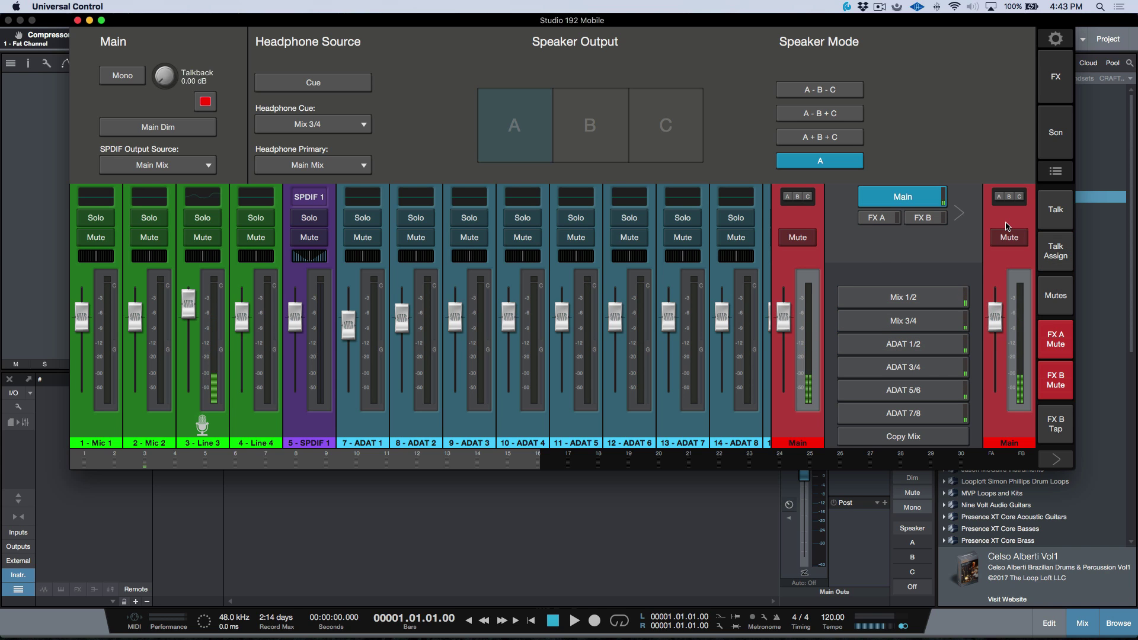
- Examine the talkback source options in the System settings and in Studio One, and return to the Universal Control mixer
{"action": "left_click", "coordinate": [1056, 37]}
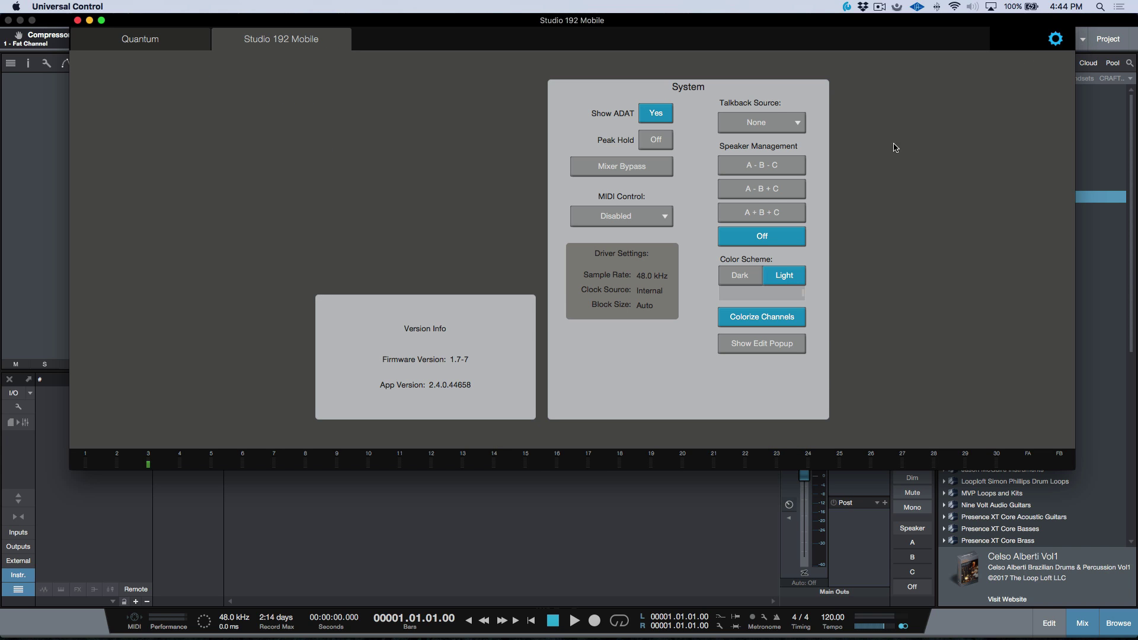
{"action": "left_click", "coordinate": [783, 126]}
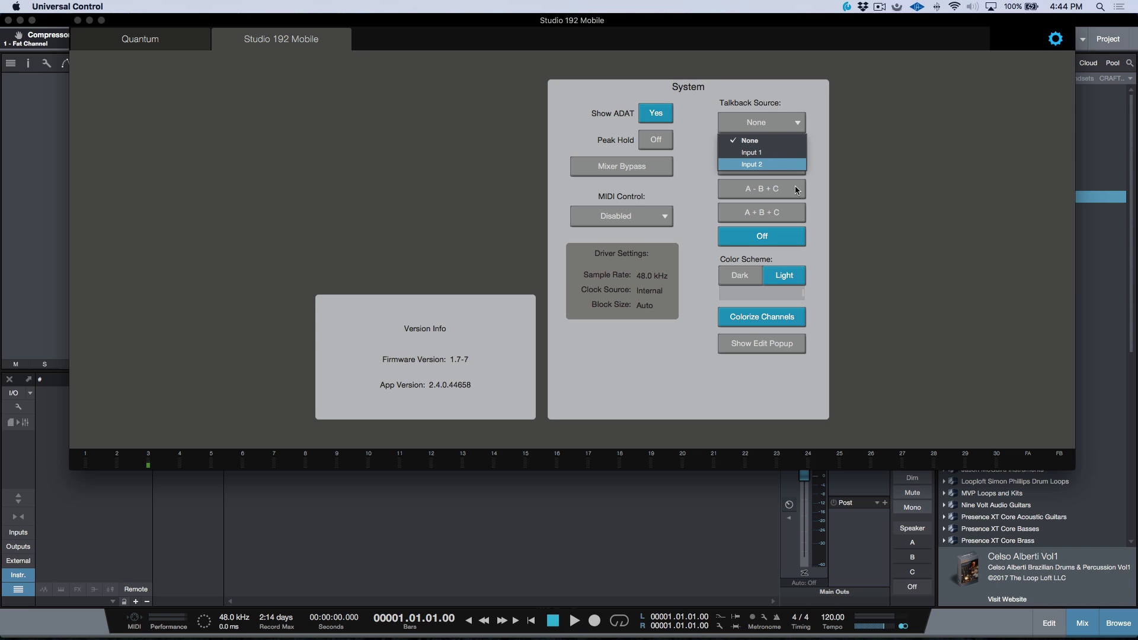
{"action": "key", "text": "super+Tab"}
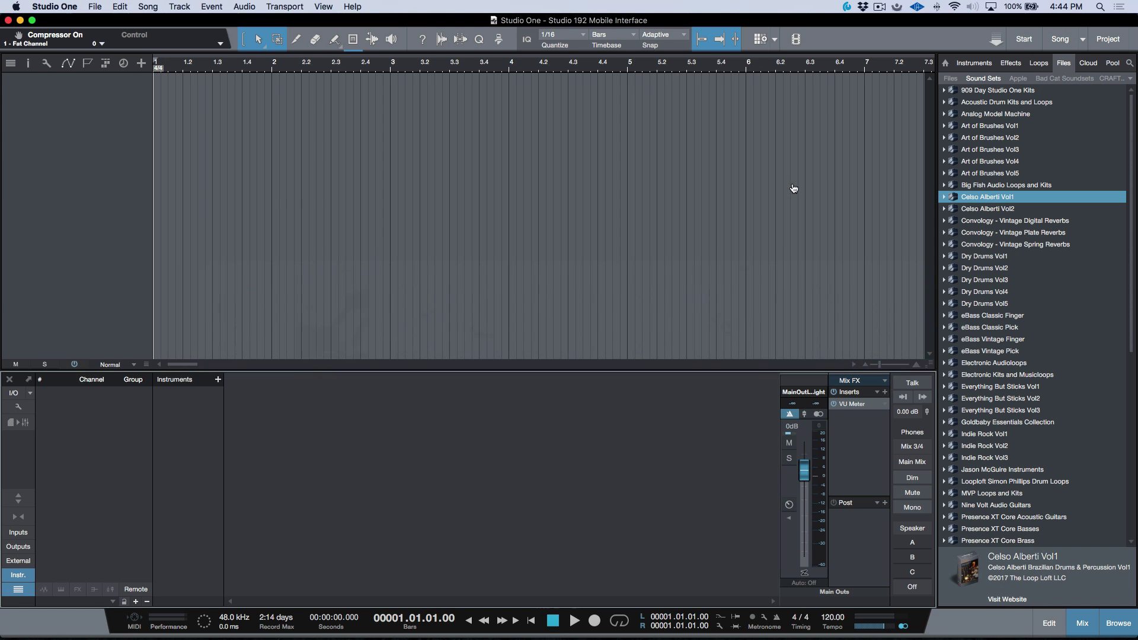
{"action": "left_click", "coordinate": [905, 399]}
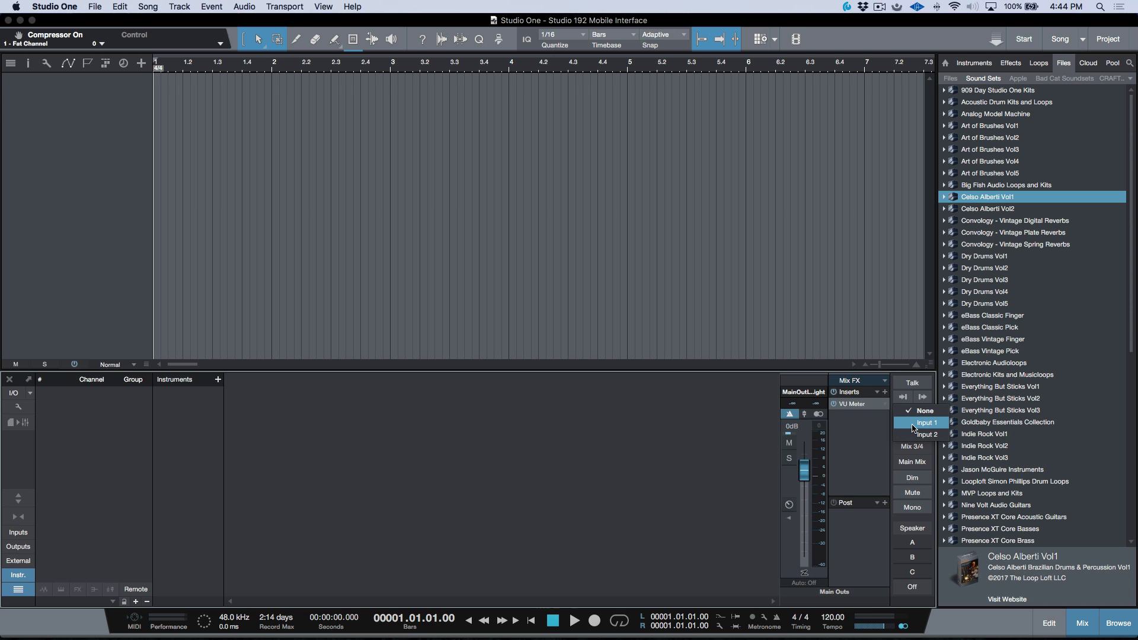
{"action": "left_click", "coordinate": [632, 453]}
{"action": "key", "text": "super+Tab"}
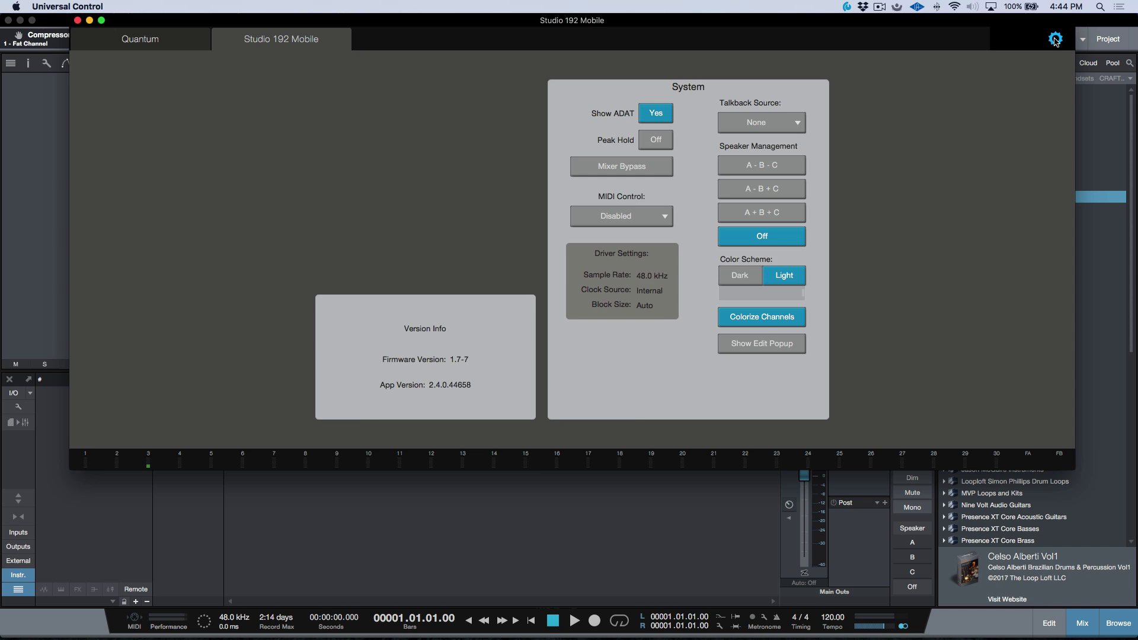
{"action": "left_click", "coordinate": [1055, 39]}
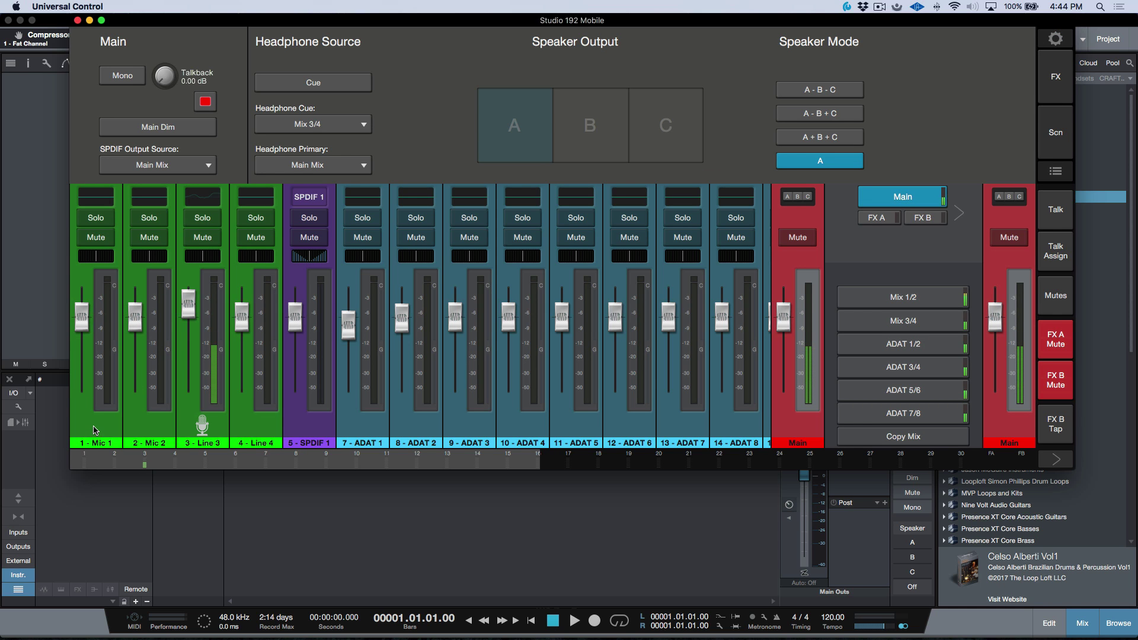
- Set the Talkback Source to Input 1 in the System settings, and check the change in Studio One and the mixer channels
{"action": "left_click", "coordinate": [1059, 39]}
{"action": "left_click", "coordinate": [788, 119]}
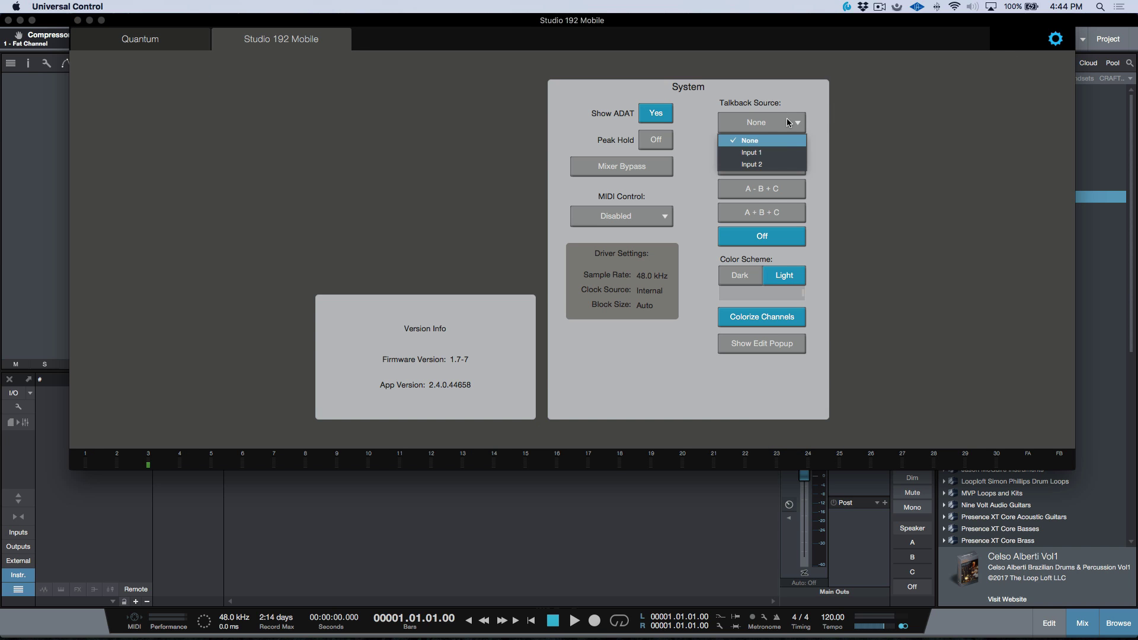
{"action": "left_click", "coordinate": [763, 155]}
{"action": "key", "text": "super+Tab"}
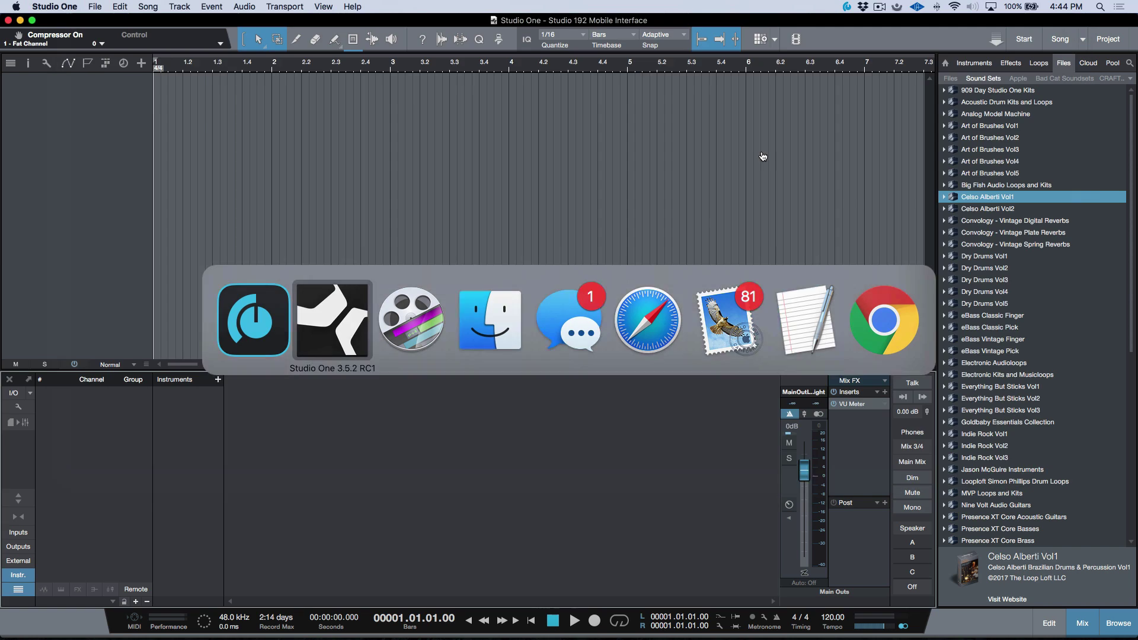
{"action": "left_click", "coordinate": [903, 397]}
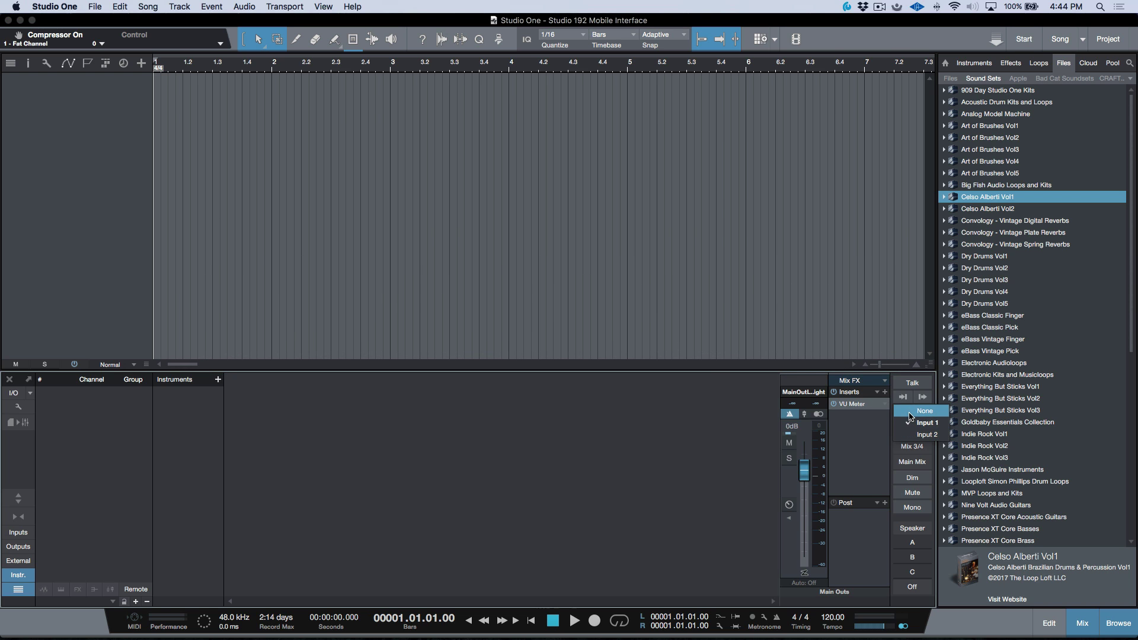
{"action": "left_click", "coordinate": [716, 424]}
{"action": "key", "text": "super+Tab"}
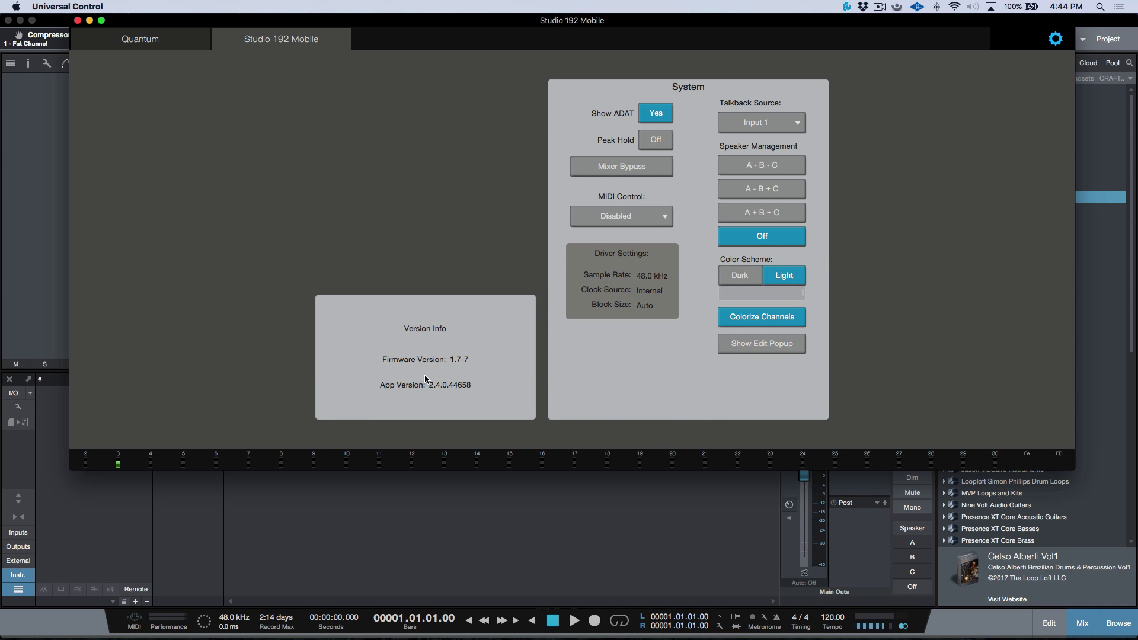
{"action": "left_click", "coordinate": [1056, 39]}
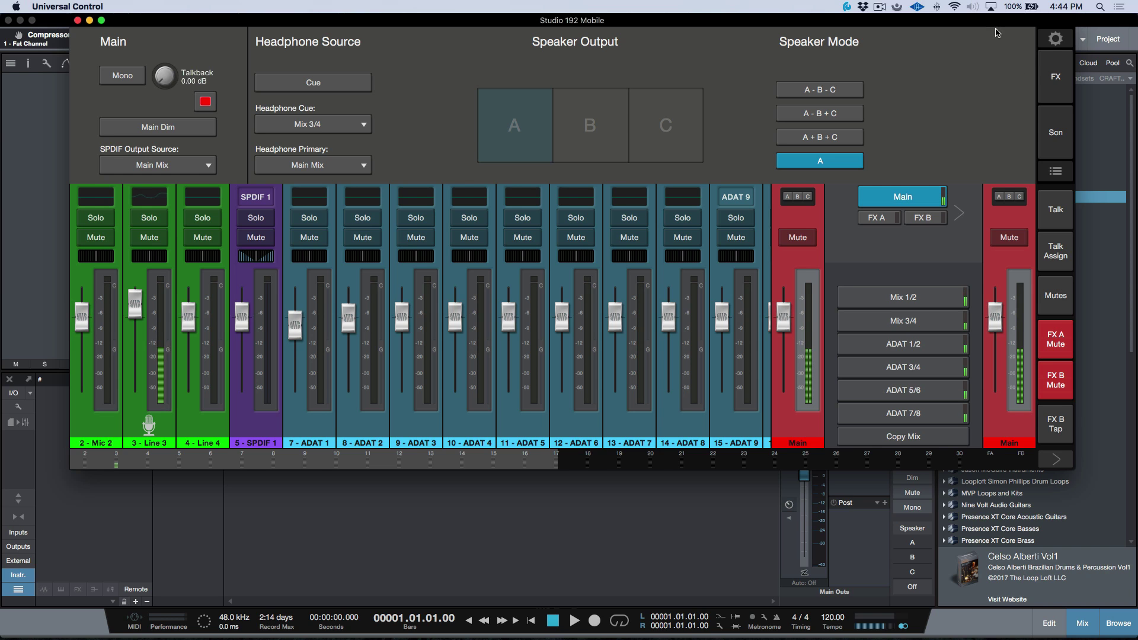
- Set the Talkback Source to None in the System settings
{"action": "left_click", "coordinate": [1054, 51]}
{"action": "left_click", "coordinate": [786, 119]}
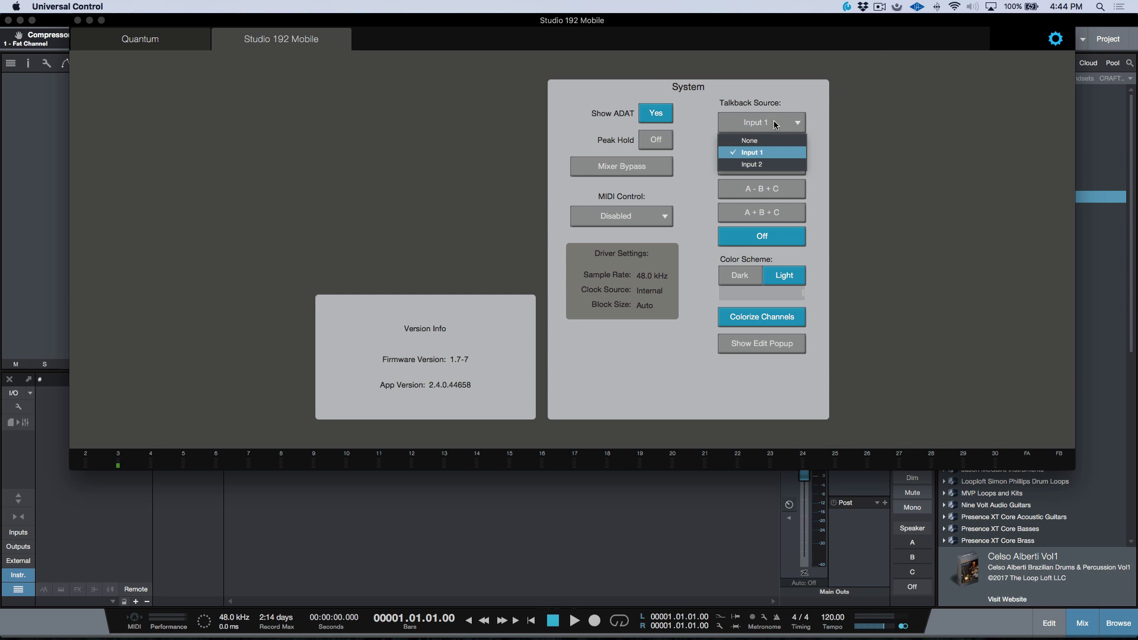
{"action": "left_click", "coordinate": [749, 140]}
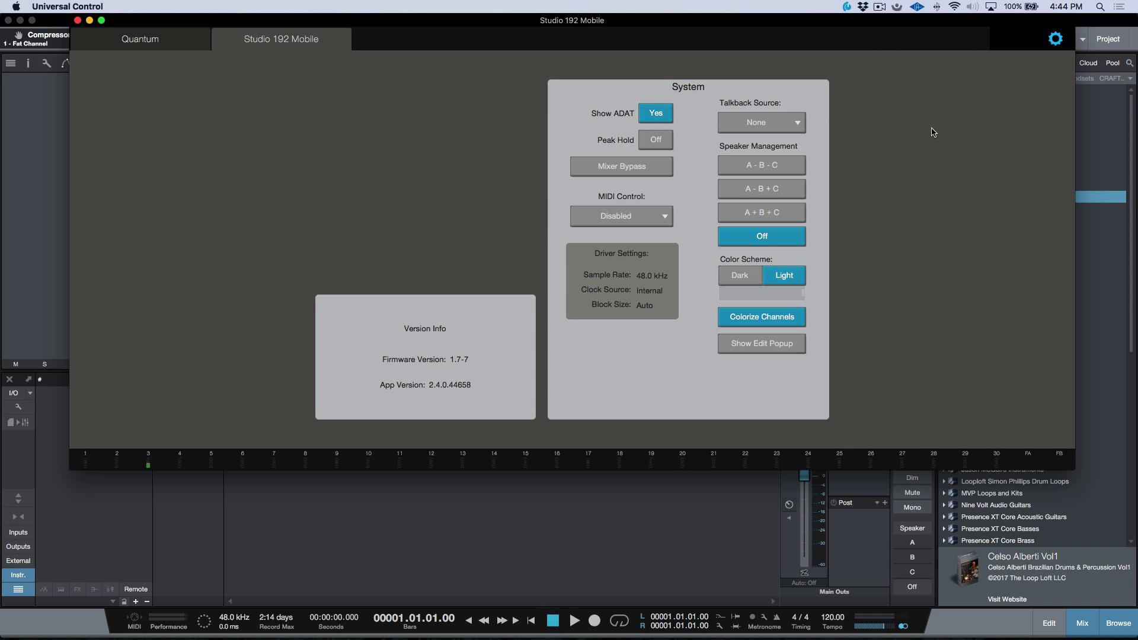
- Return to the mixer, browse the icon categories in the Line 3 channel settings and assign the Speech icon from Vocals
{"action": "left_click", "coordinate": [1057, 38]}
{"action": "left_click", "coordinate": [187, 429]}
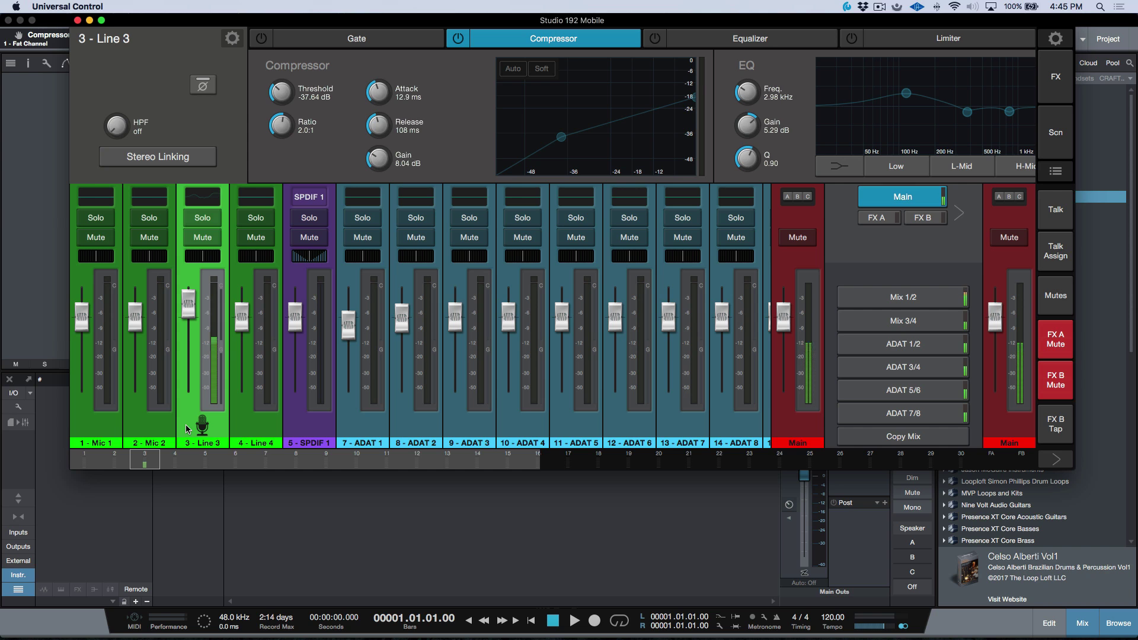
{"action": "left_click", "coordinate": [232, 39]}
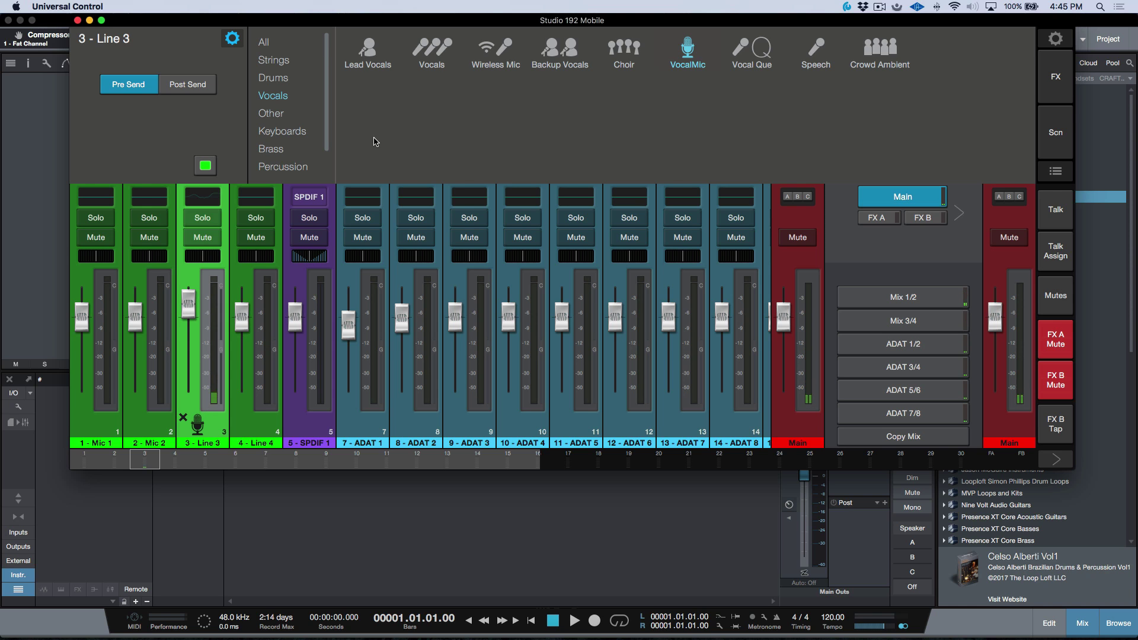
{"action": "left_click", "coordinate": [265, 43]}
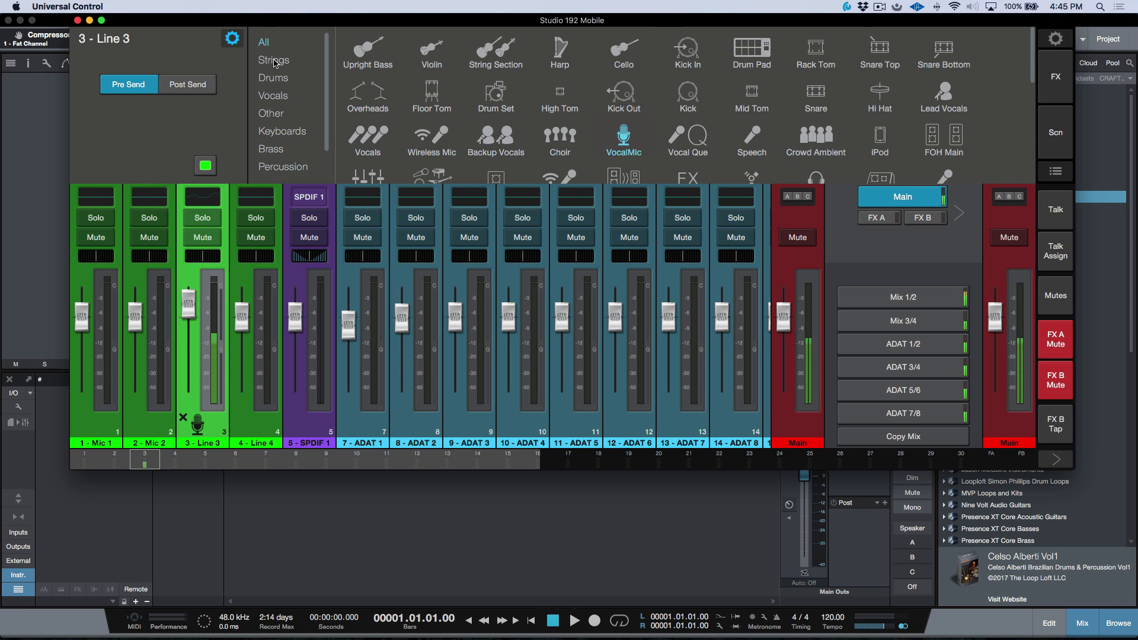
{"action": "left_click", "coordinate": [275, 61]}
{"action": "left_click", "coordinate": [278, 79]}
{"action": "left_click", "coordinate": [278, 97]}
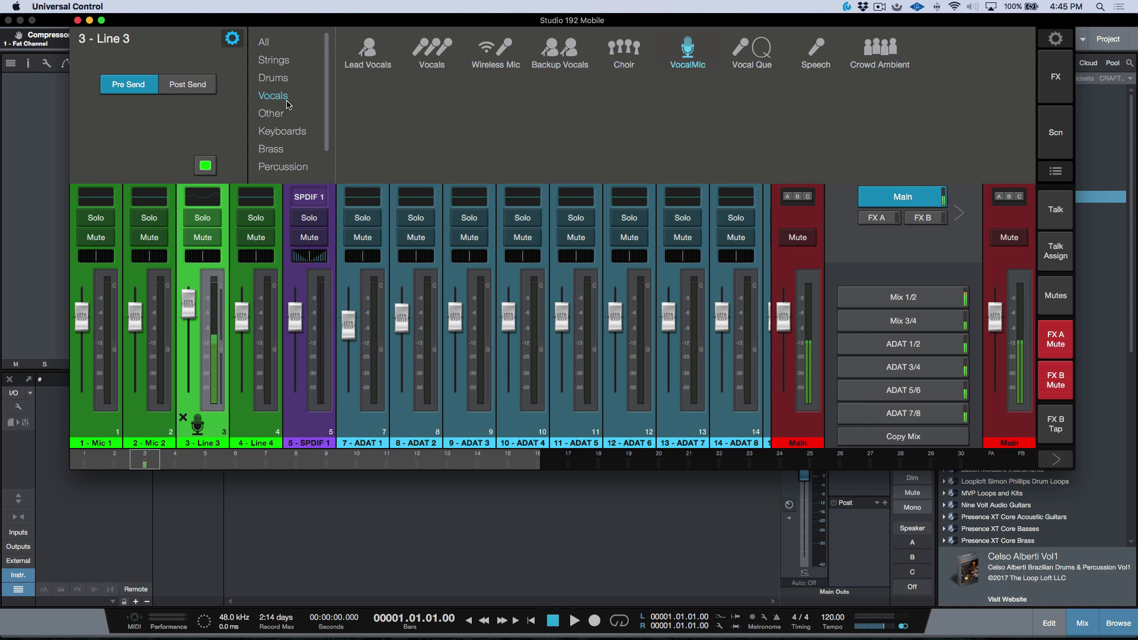
{"action": "left_click", "coordinate": [277, 114]}
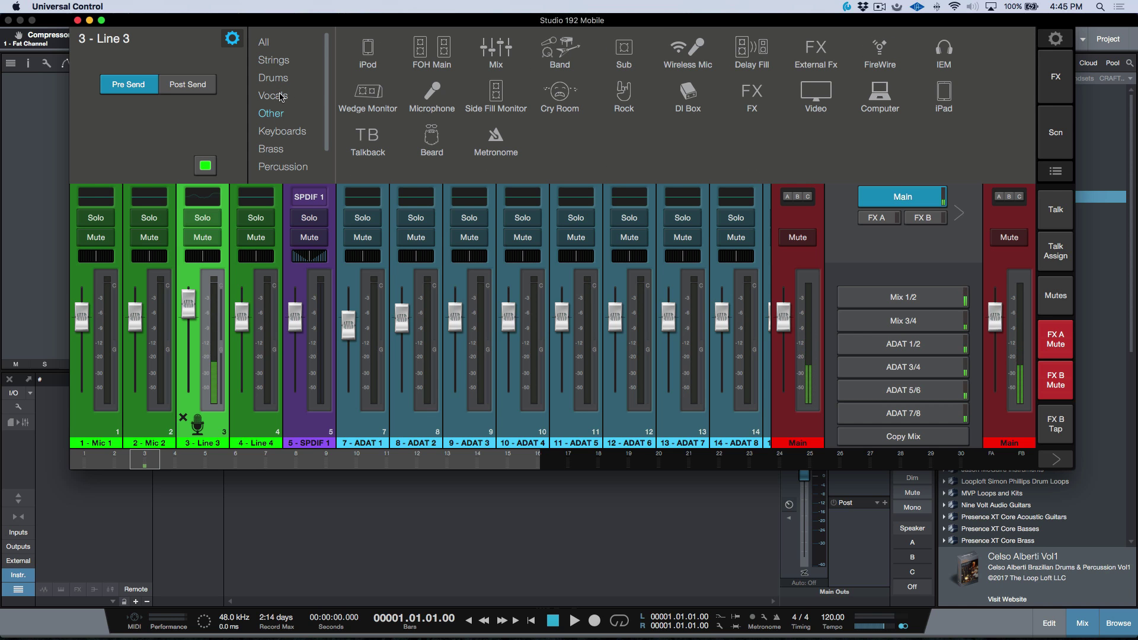
{"action": "left_click", "coordinate": [281, 96]}
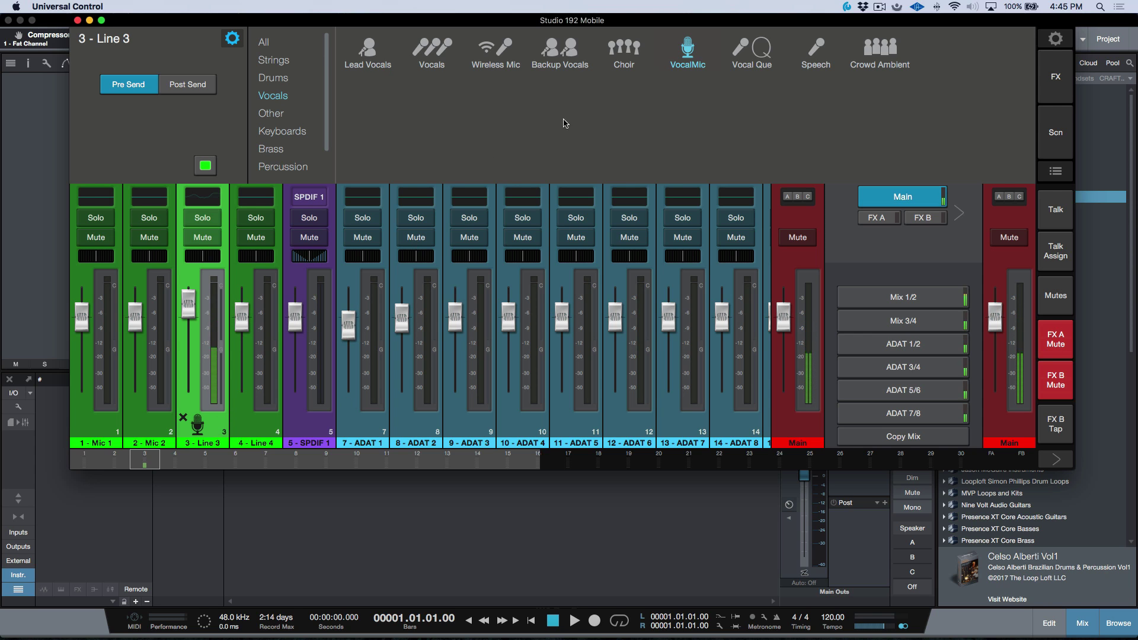
{"action": "left_click", "coordinate": [819, 52]}
- Assign the Vocals icon to the Line 4 channel and remove it again
{"action": "left_click", "coordinate": [267, 427]}
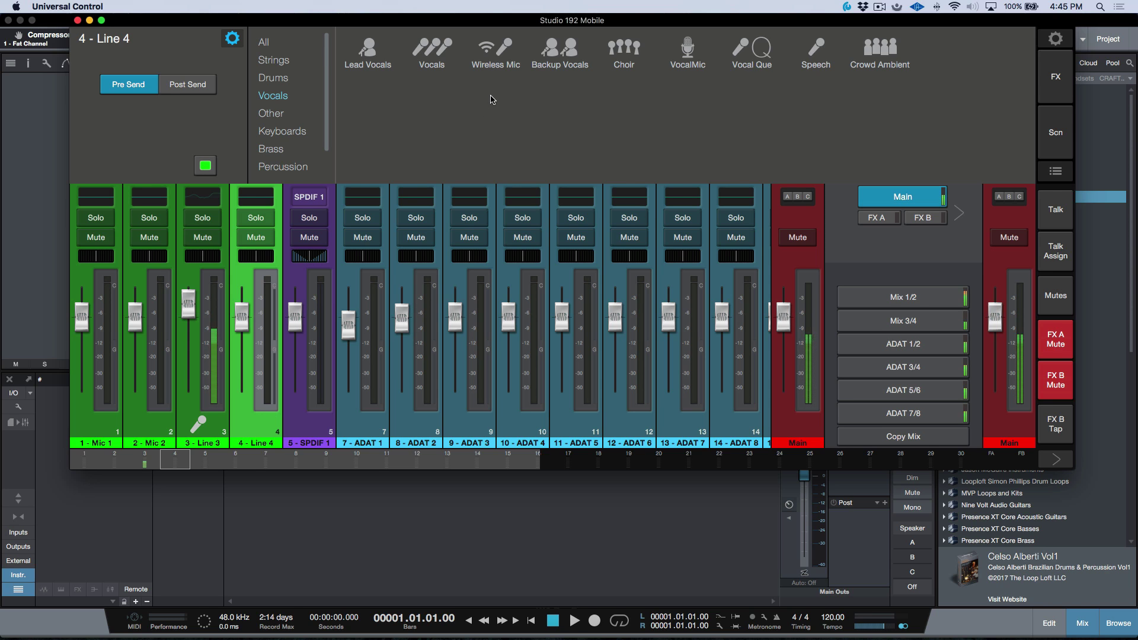
{"action": "left_click", "coordinate": [445, 49]}
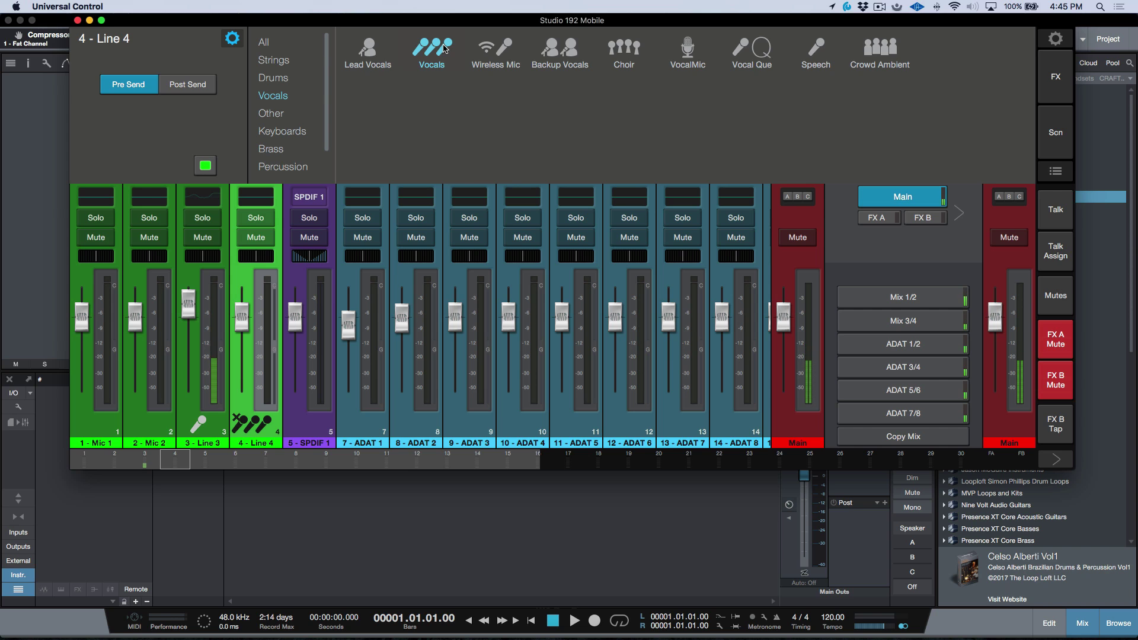
{"action": "left_click", "coordinate": [217, 425]}
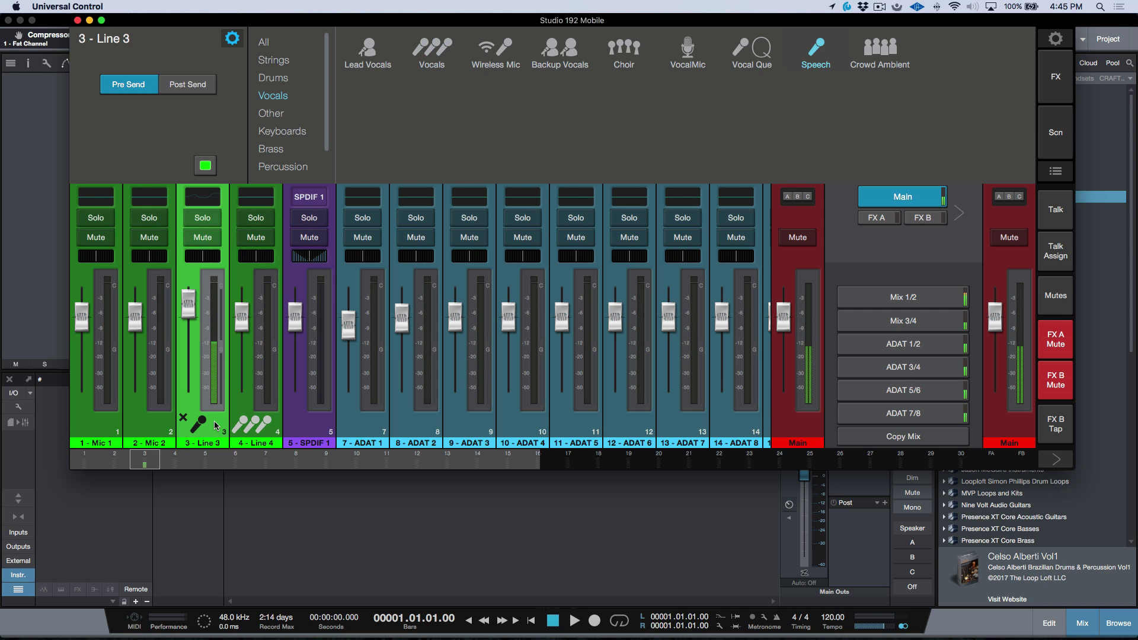
{"action": "left_click", "coordinate": [236, 422]}
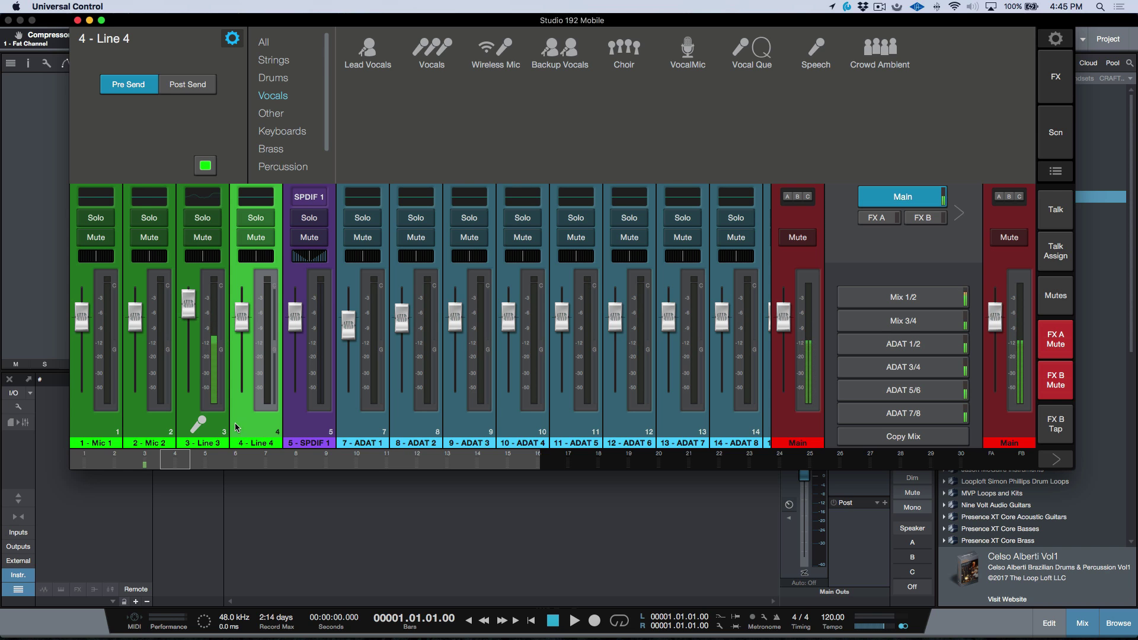
- Check the icon settings of the Line 3, Line 4 and ADAT 1 channels, including ADAT 1's processing view
{"action": "left_click", "coordinate": [214, 427]}
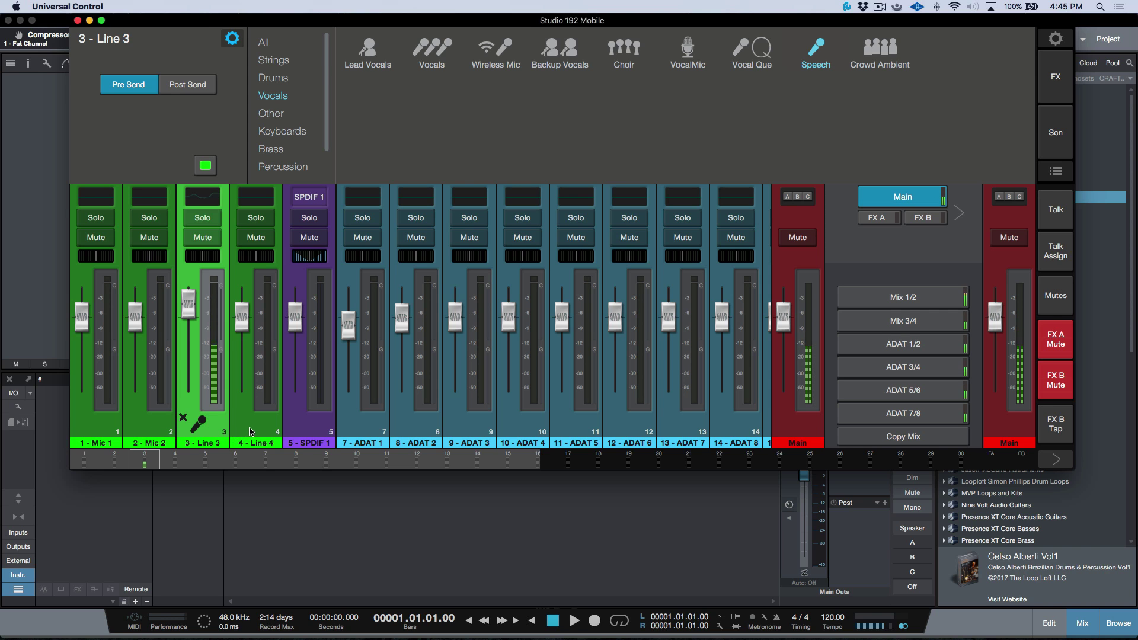
{"action": "left_click", "coordinate": [254, 431]}
{"action": "left_click", "coordinate": [377, 430]}
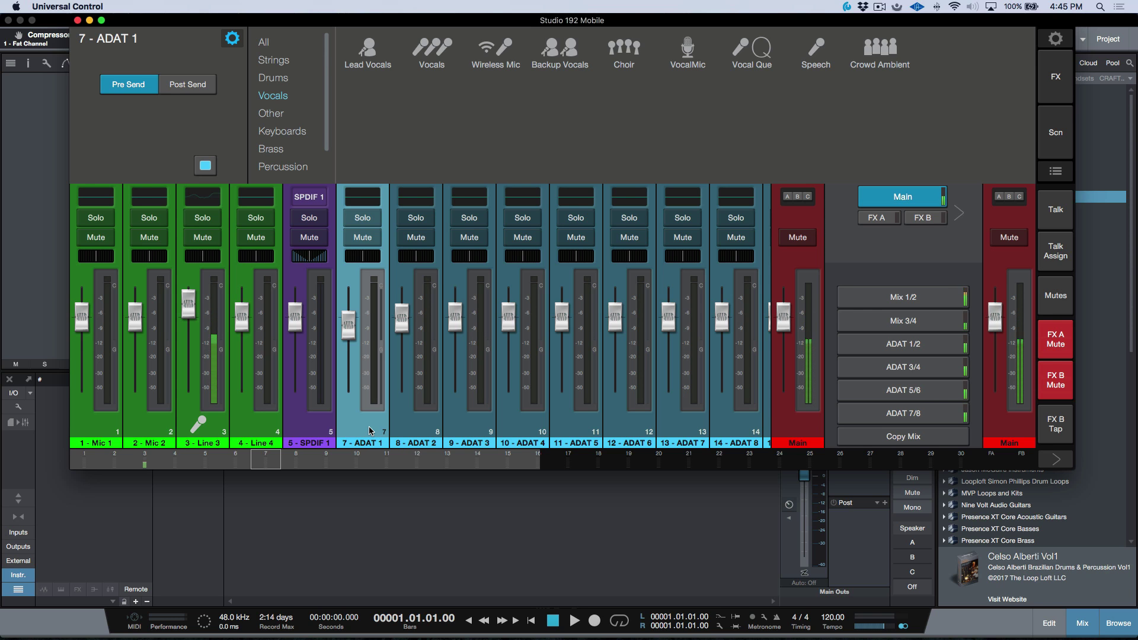
{"action": "left_click", "coordinate": [233, 39]}
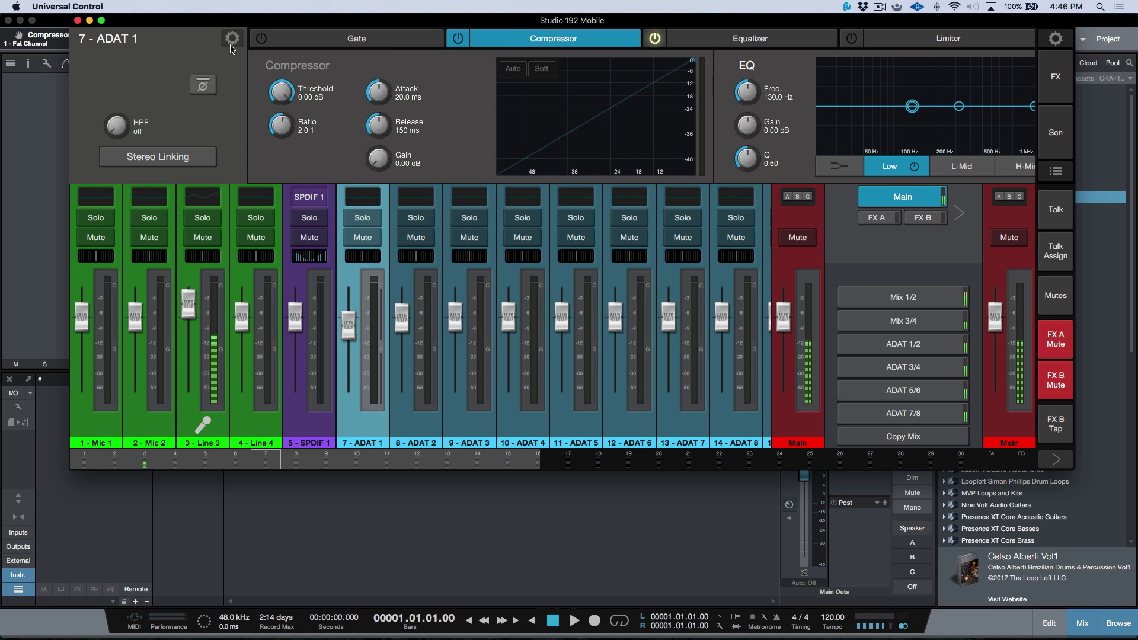
{"action": "left_click", "coordinate": [231, 39]}
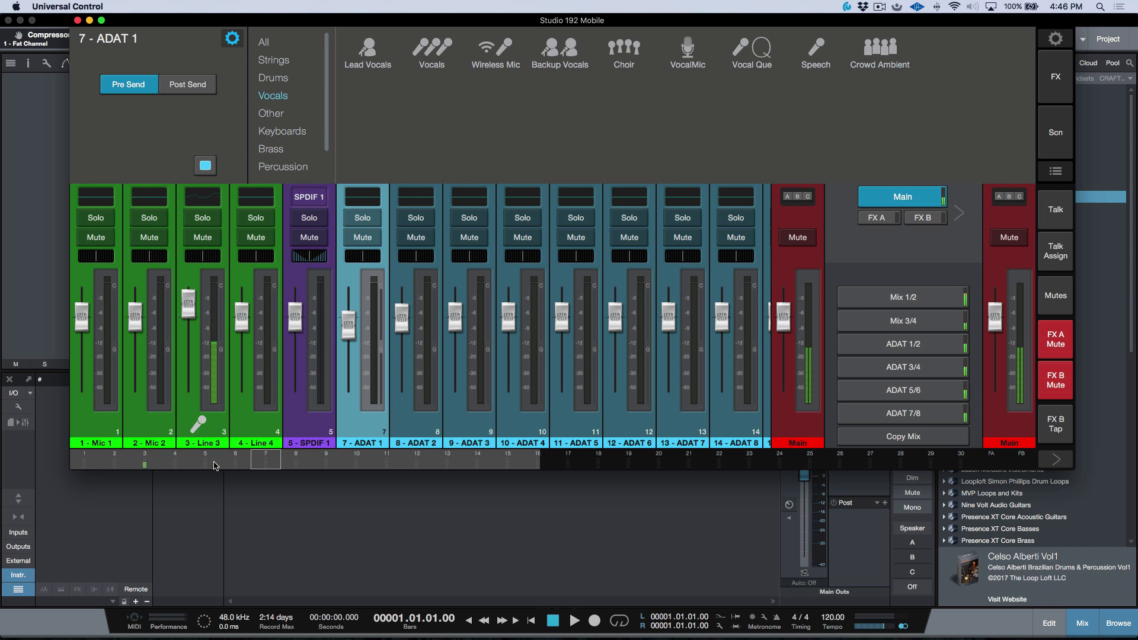
- Rename the Line 3 channel to "VO Mic"
{"action": "left_click", "coordinate": [192, 423]}
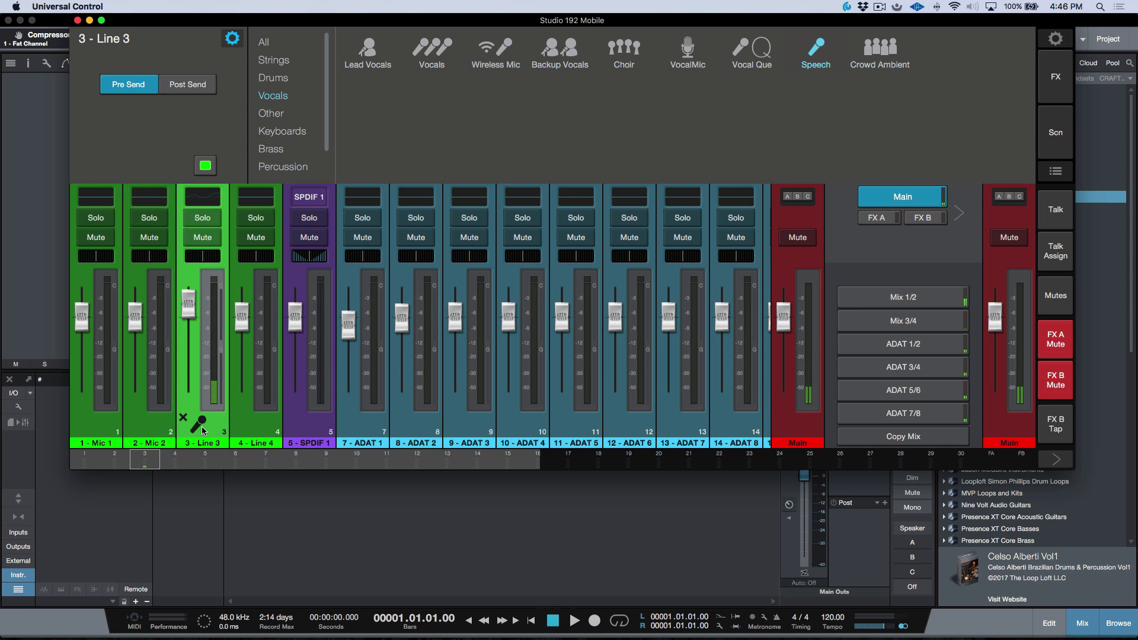
{"action": "double_click", "coordinate": [103, 38]}
{"action": "left_click_drag", "start_coordinate": [130, 37], "coordinate": [98, 39]}
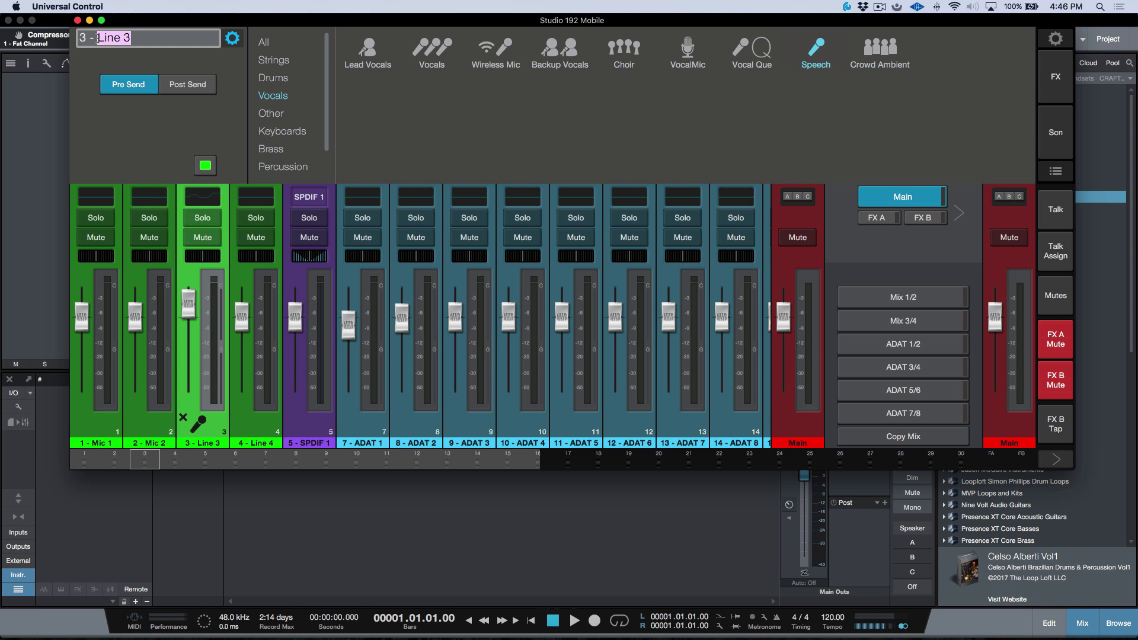
{"action": "type", "text": "VO Mic"}
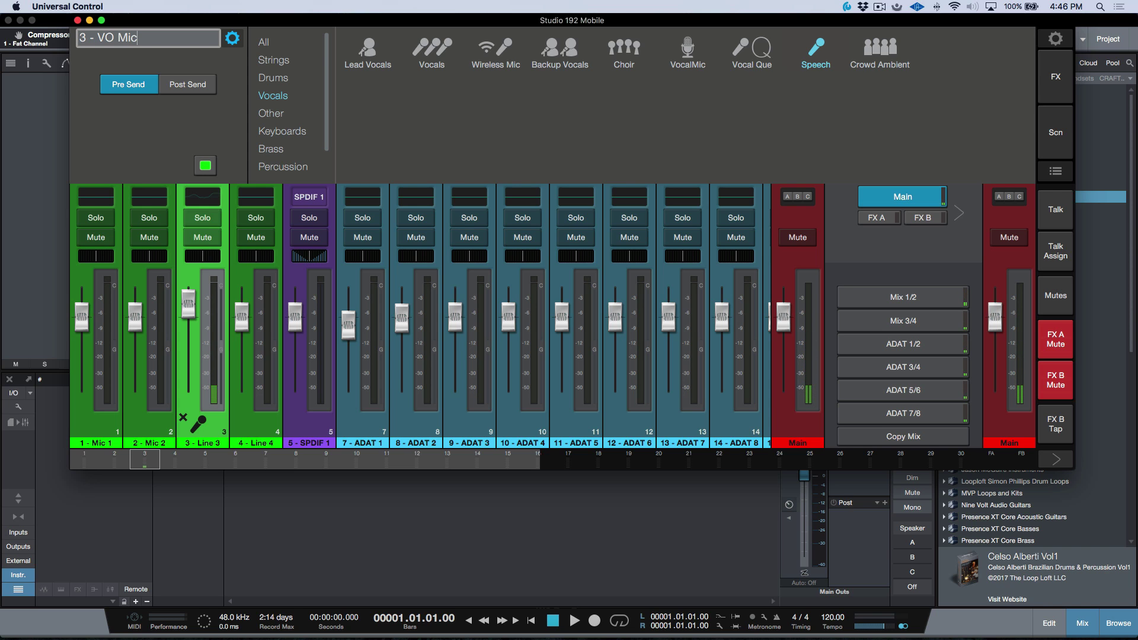
{"action": "key", "text": "Return"}
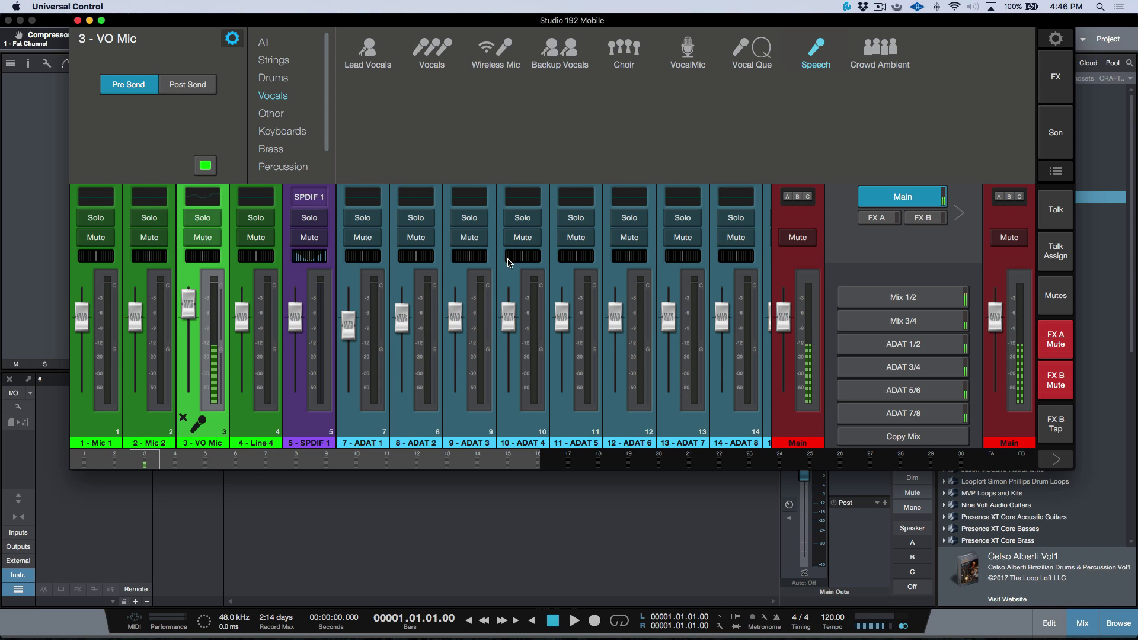
- Show the presets of the VO Mic channel, set it to Post Send and filter the presets by Keys, then by Vocal
{"action": "left_click", "coordinate": [1057, 173]}
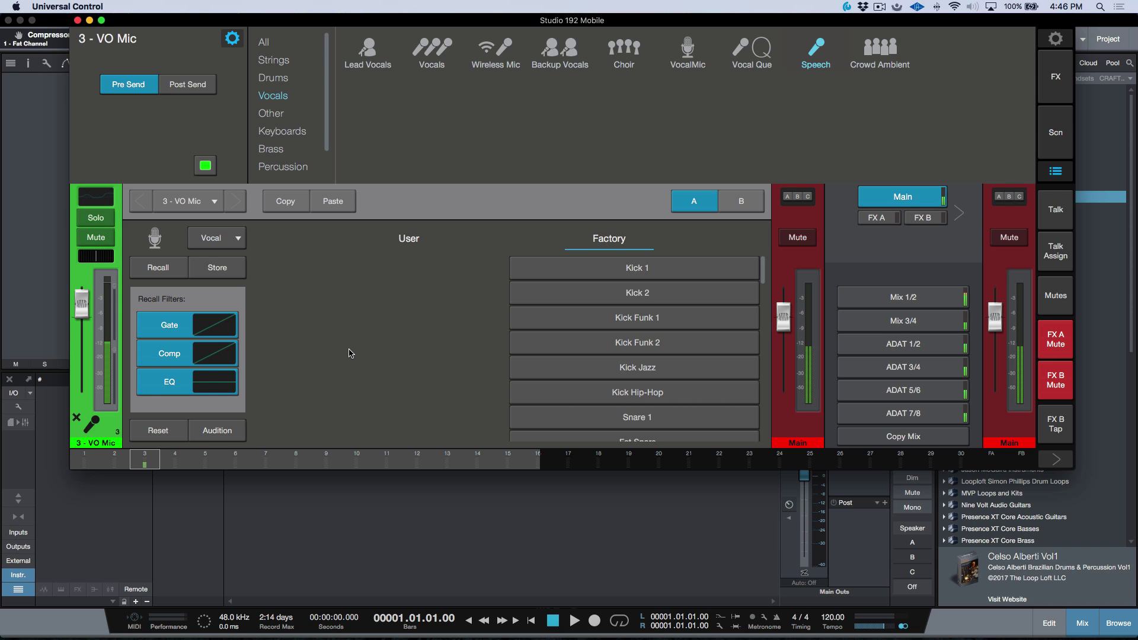
{"action": "left_click", "coordinate": [198, 88]}
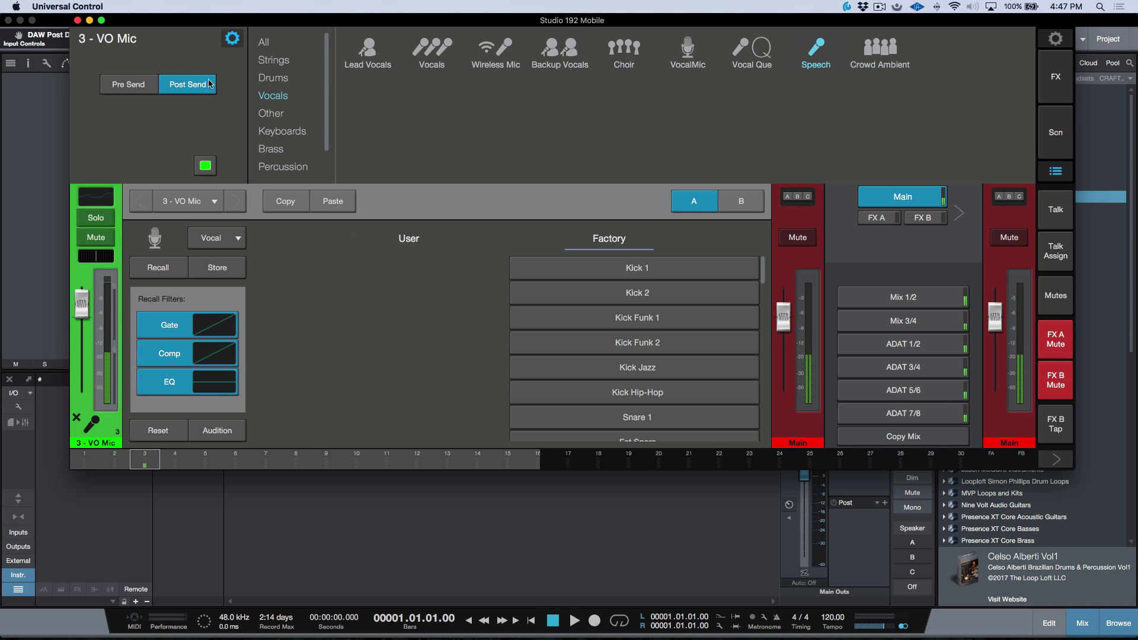
{"action": "left_click", "coordinate": [226, 242]}
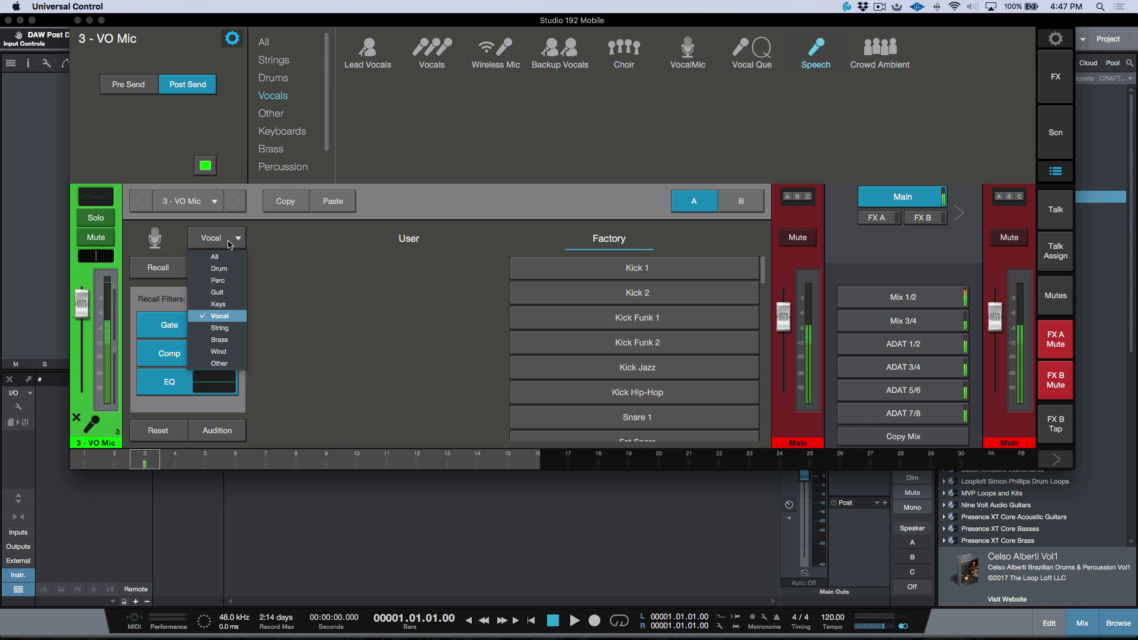
{"action": "left_click", "coordinate": [229, 305]}
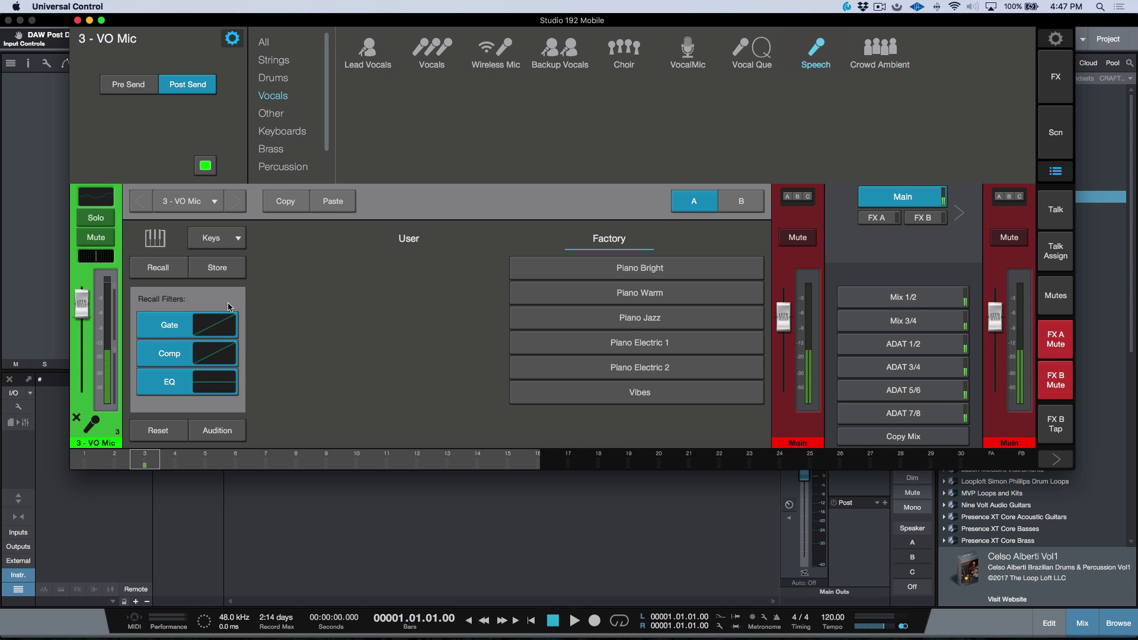
{"action": "left_click", "coordinate": [236, 240]}
{"action": "left_click", "coordinate": [219, 316]}
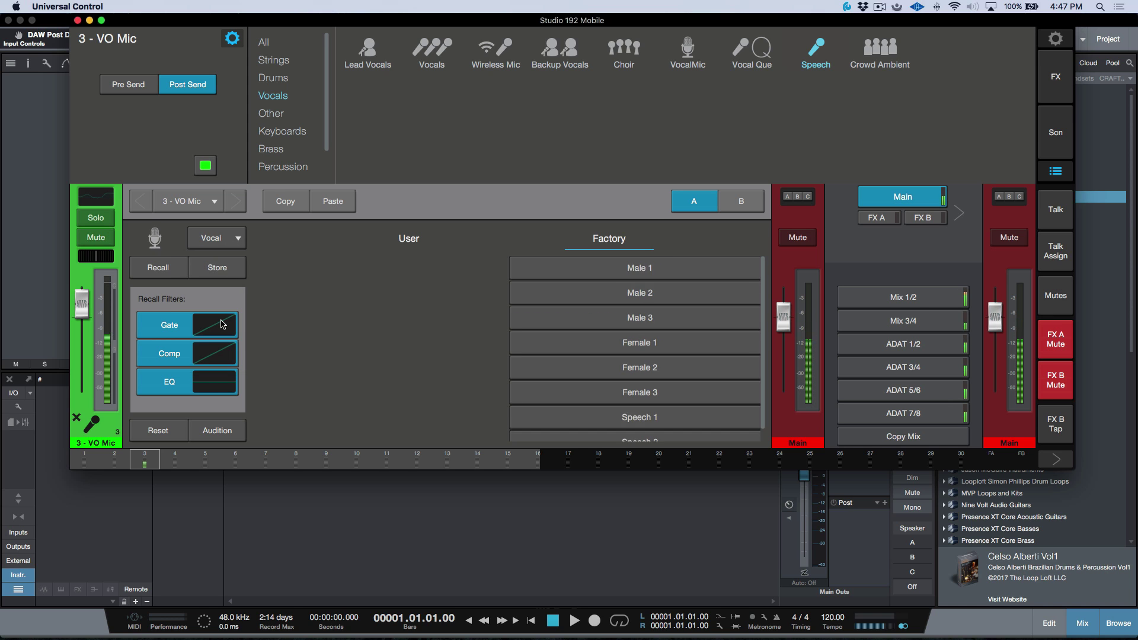
- Audition the factory vocal presets Male 2, Male 1 and Female 1 on the VO Mic channel
{"action": "left_click", "coordinate": [648, 296]}
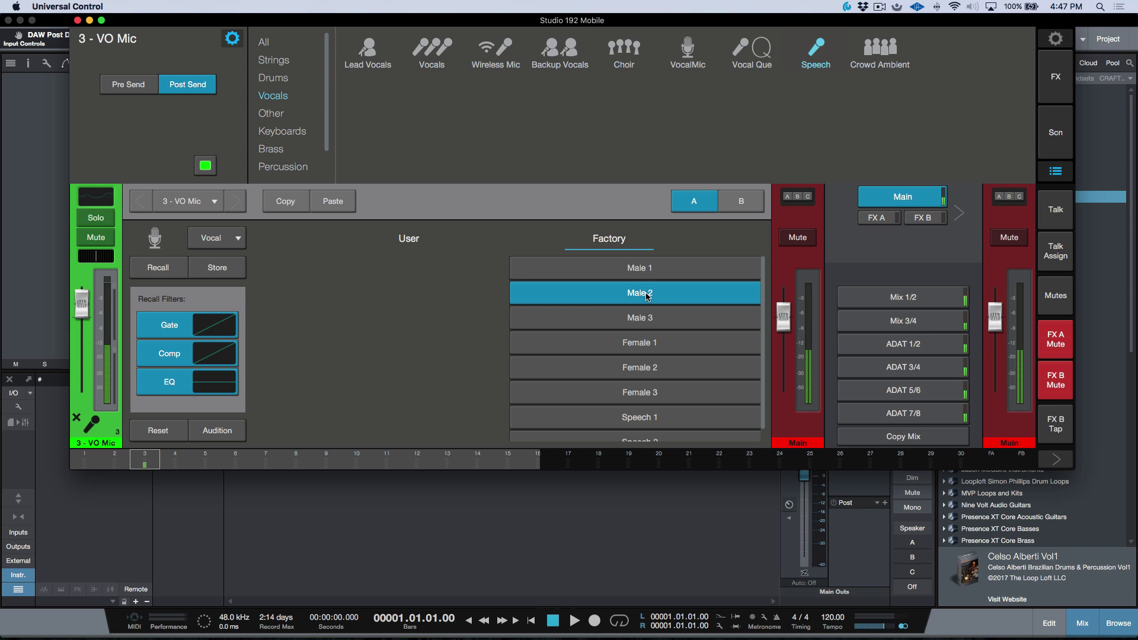
{"action": "left_click", "coordinate": [218, 432]}
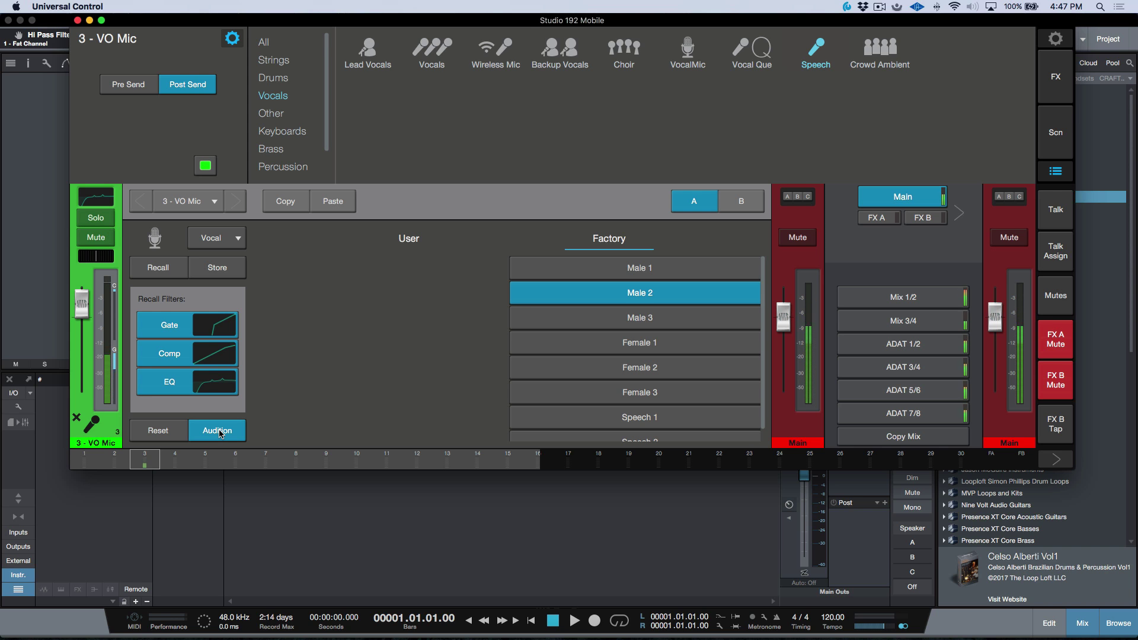
{"action": "left_click", "coordinate": [598, 268]}
{"action": "left_click", "coordinate": [621, 343]}
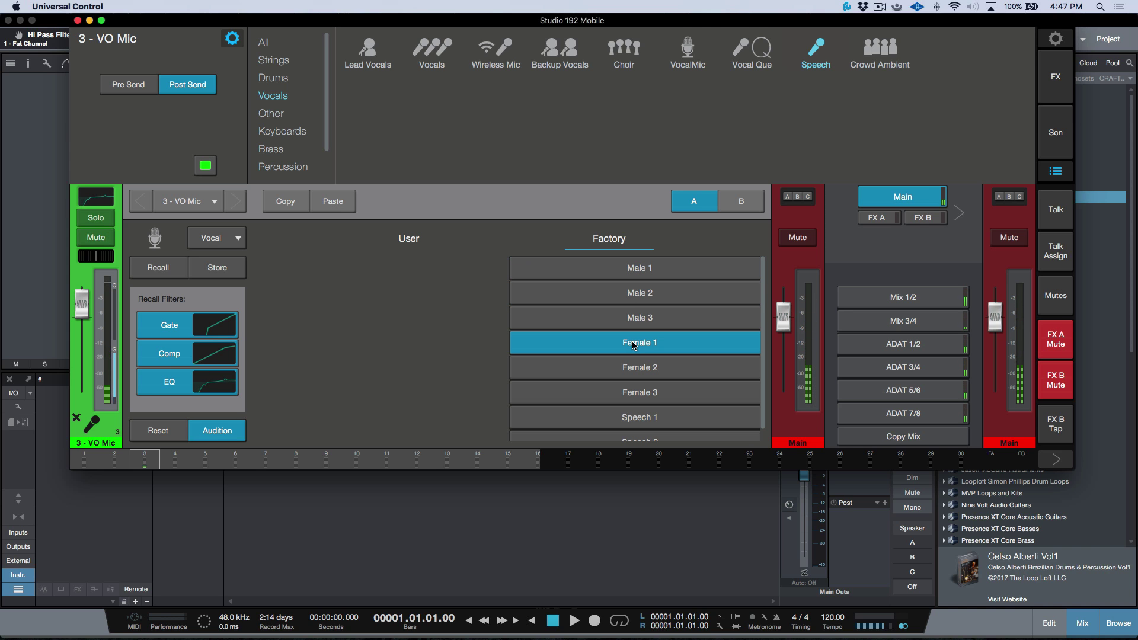
- Toggle auditioning off and on, audition the Speech 1 and Speech 2 presets, and try resetting the channel's processing
{"action": "left_click", "coordinate": [208, 431]}
{"action": "left_click", "coordinate": [209, 431]}
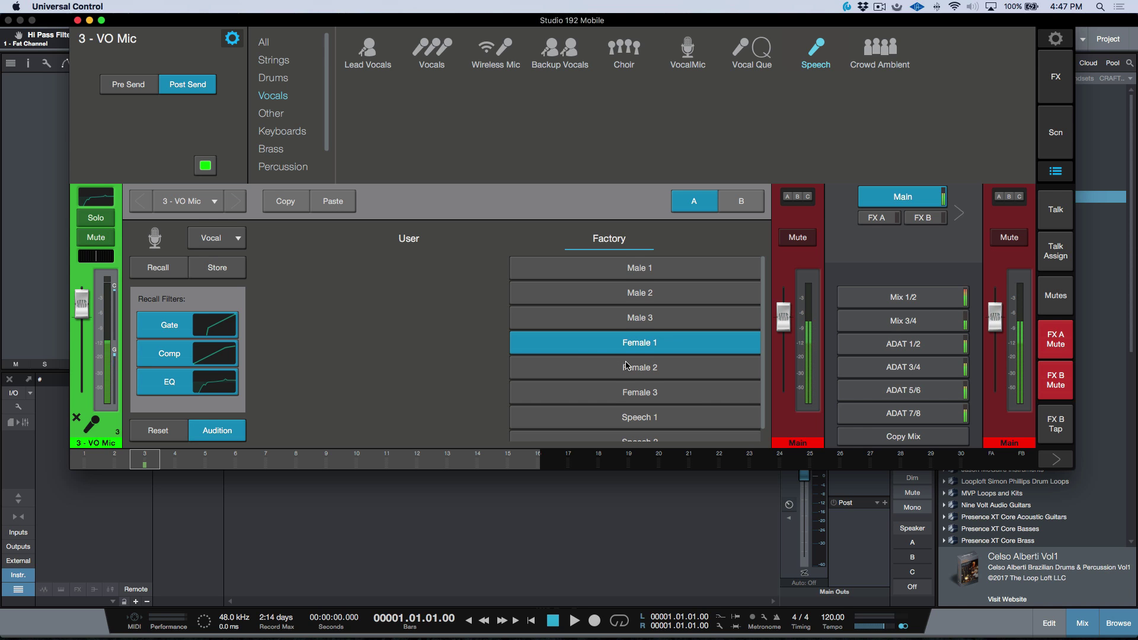
{"action": "scroll", "coordinate": [626, 366], "scroll_direction": "down", "scroll_amount": 1}
{"action": "left_click", "coordinate": [630, 407]}
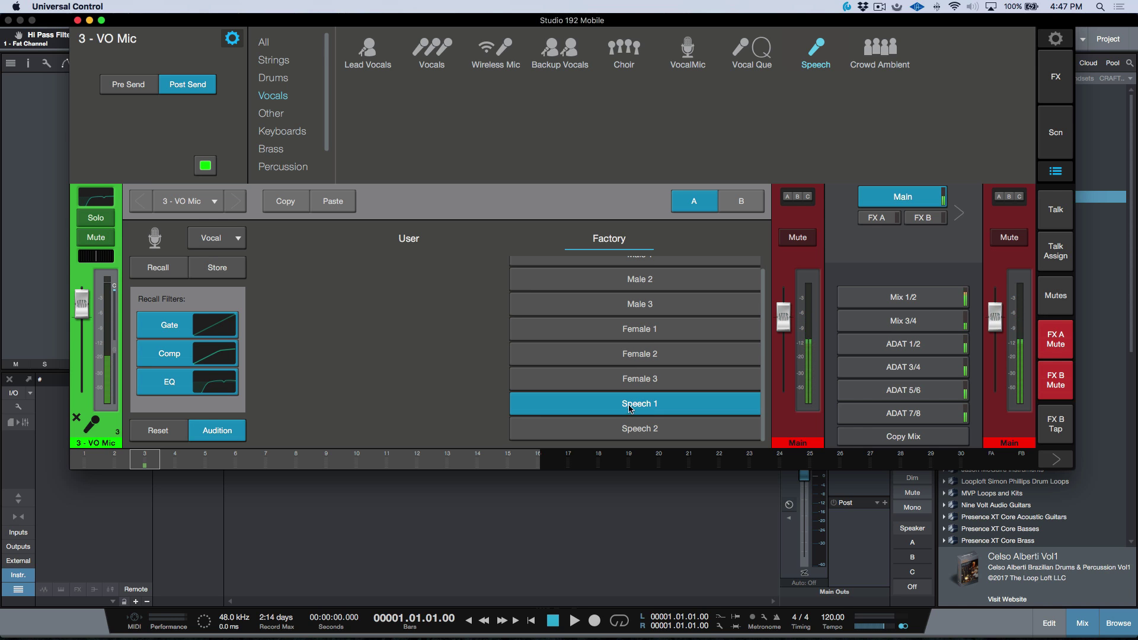
{"action": "left_click", "coordinate": [580, 425]}
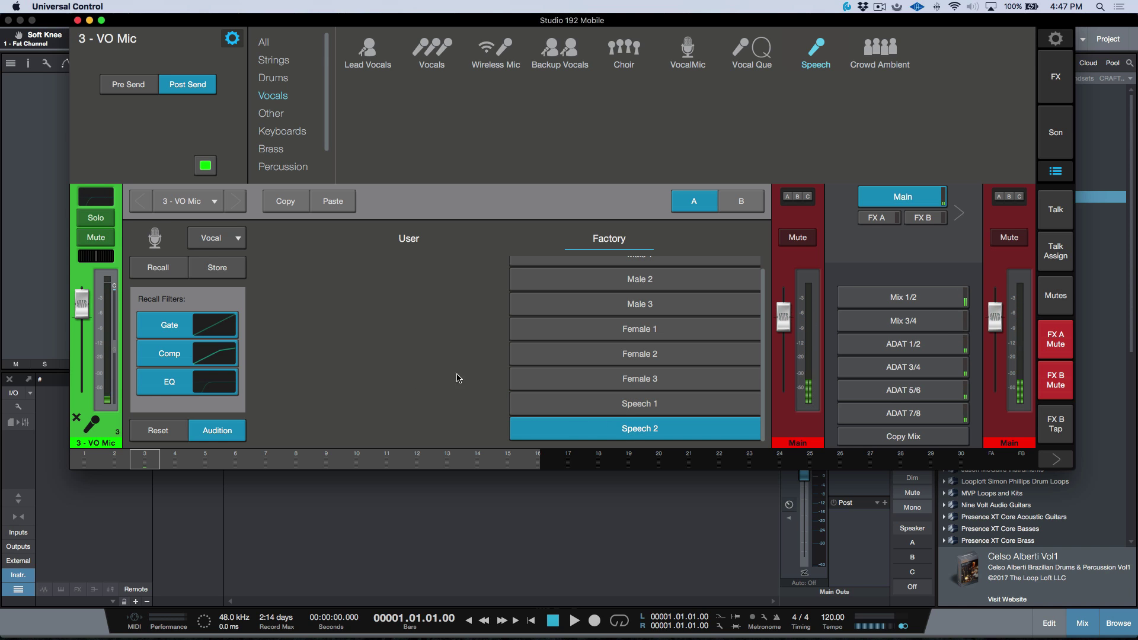
{"action": "left_click", "coordinate": [166, 432]}
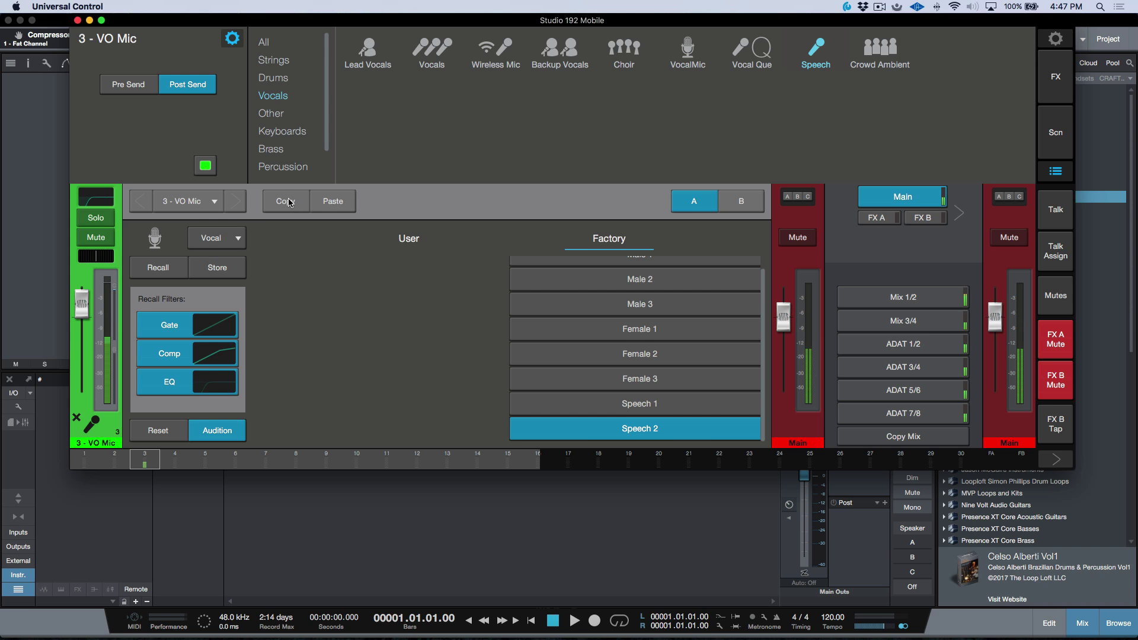
- Leave the preset category as Vocal and switch the preset view to channel 7 - ADAT 1
{"action": "left_click", "coordinate": [237, 239]}
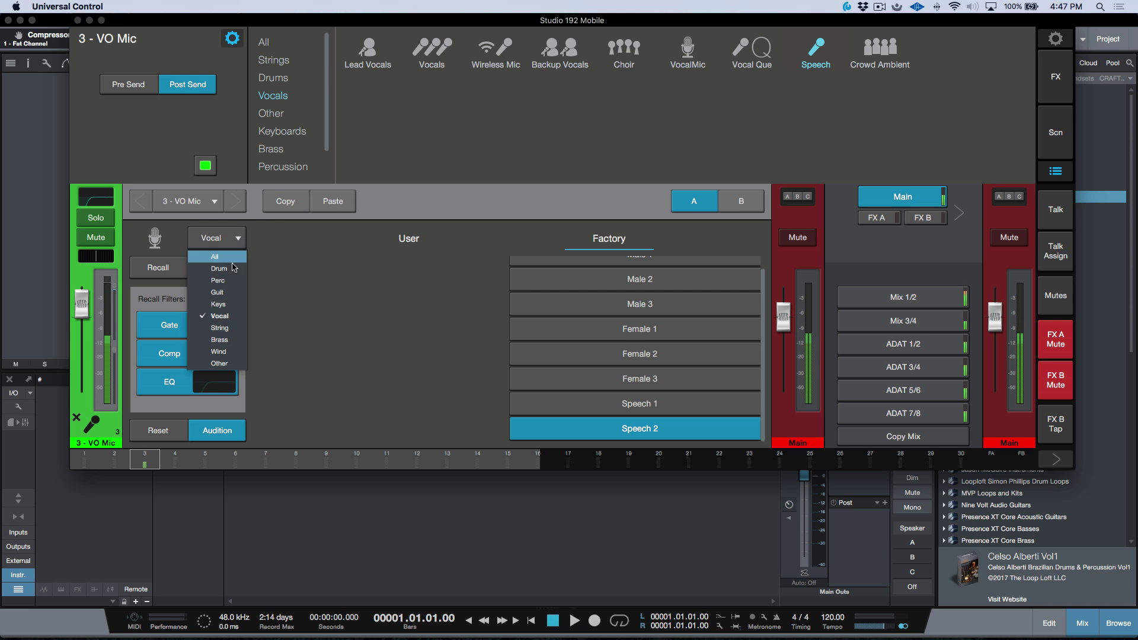
{"action": "key", "text": "Escape"}
{"action": "left_click", "coordinate": [214, 201]}
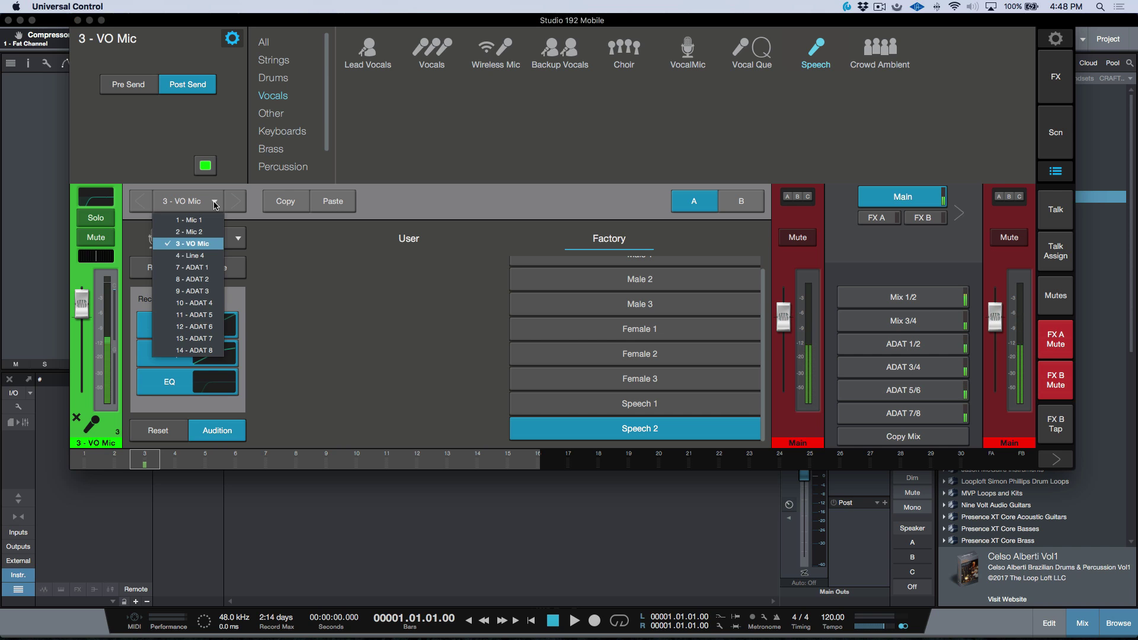
{"action": "left_click", "coordinate": [206, 268]}
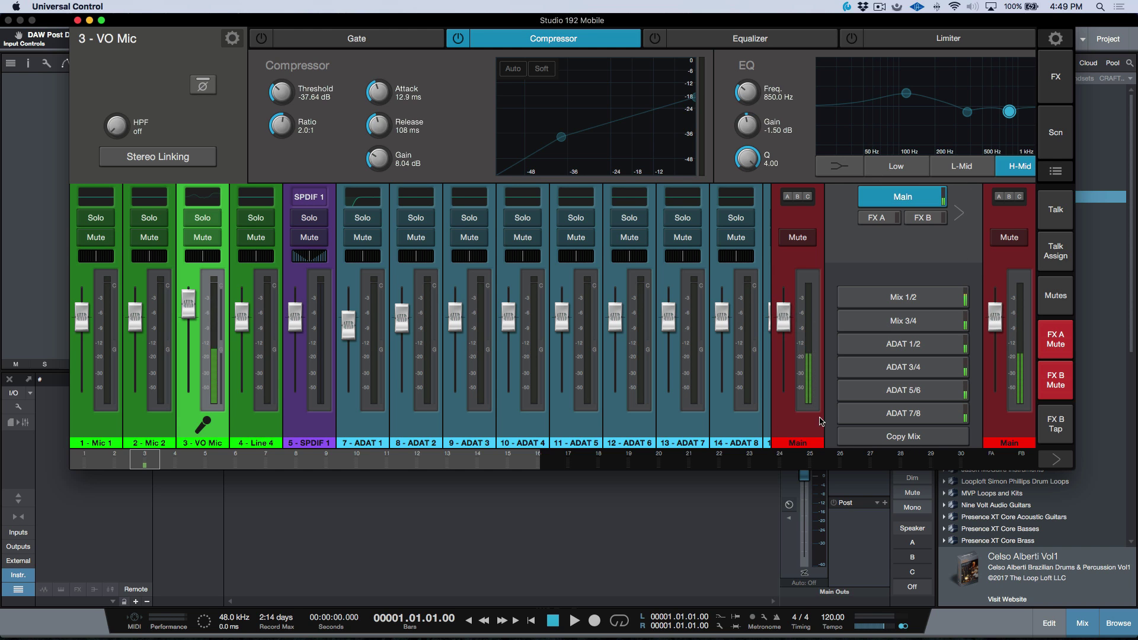
- View the channel levels of the Mix 1/2, Mix 3/4 and ADAT 1/2 output mixes in turn
{"action": "left_click", "coordinate": [928, 305]}
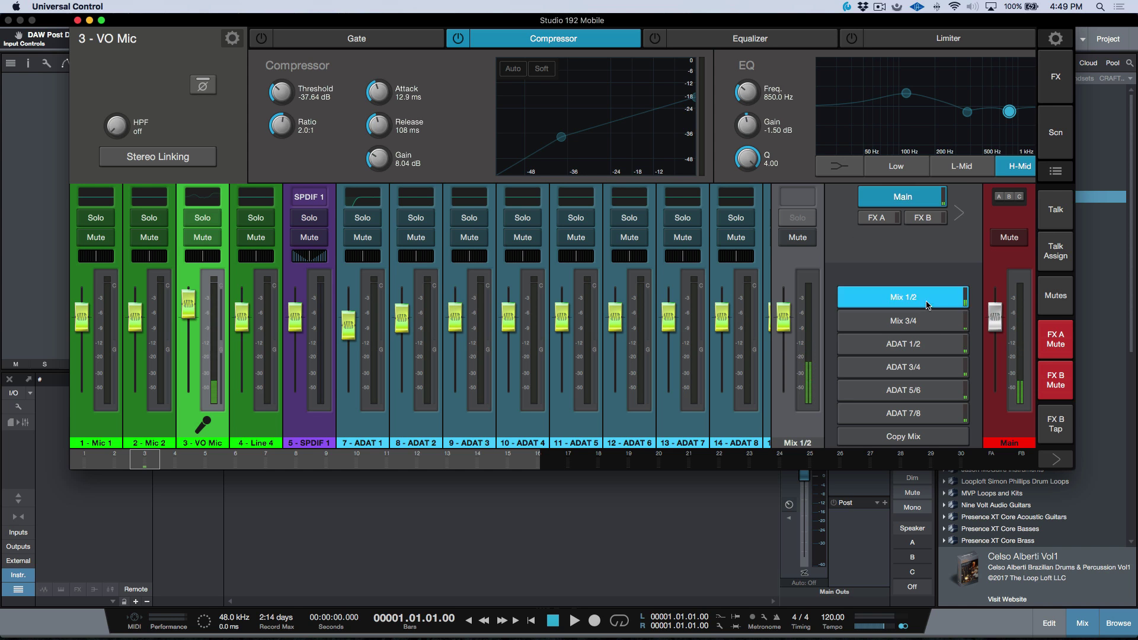
{"action": "left_click", "coordinate": [927, 321]}
{"action": "left_click", "coordinate": [926, 345]}
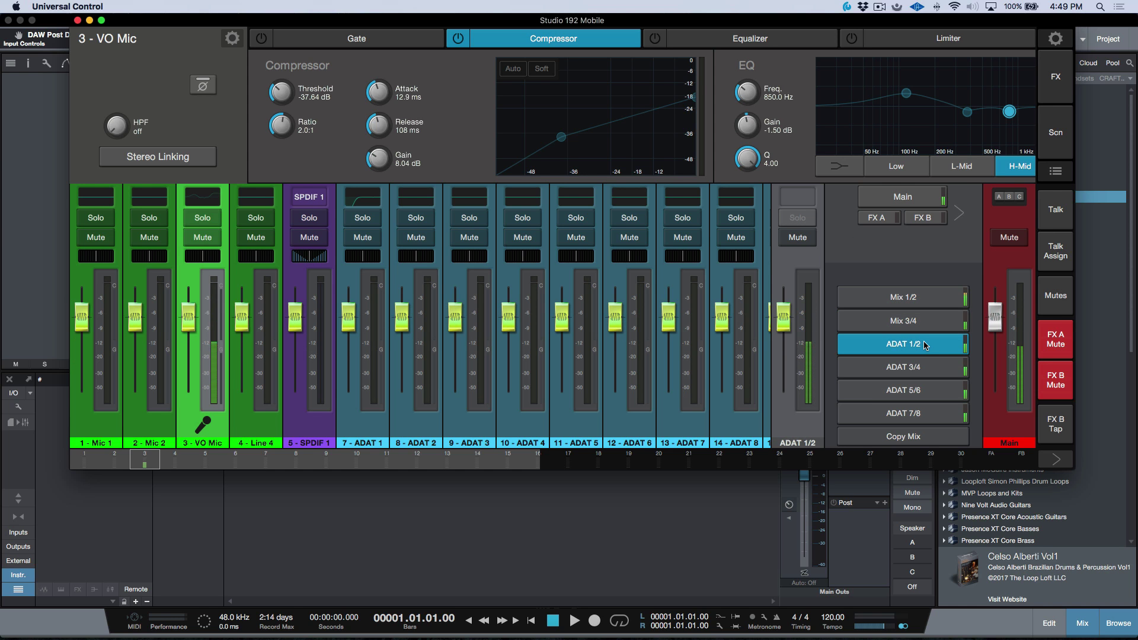
- View the Main output's settings, then reselect the VO Mic channel and show its send and channel icon options
{"action": "left_click", "coordinate": [1004, 443]}
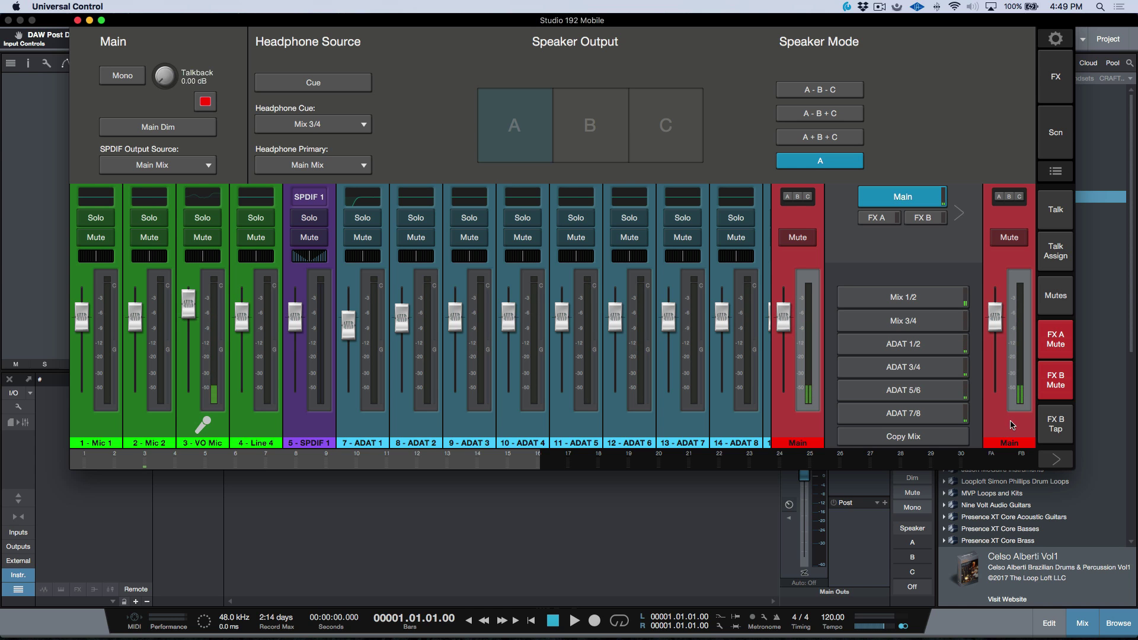
{"action": "left_click", "coordinate": [224, 431]}
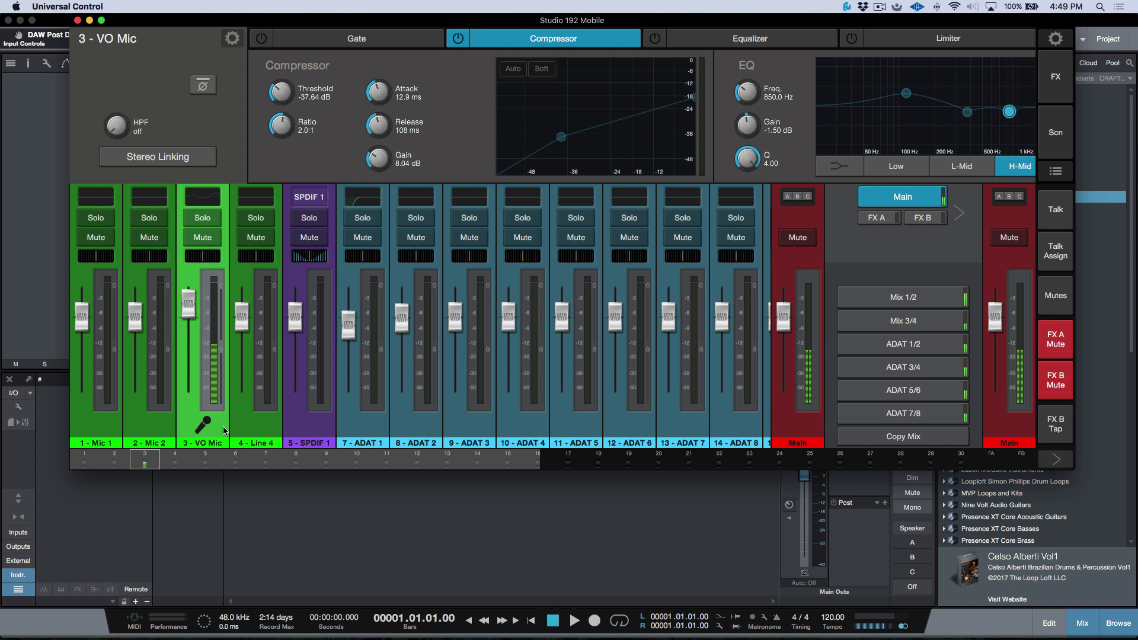
{"action": "left_click", "coordinate": [232, 39]}
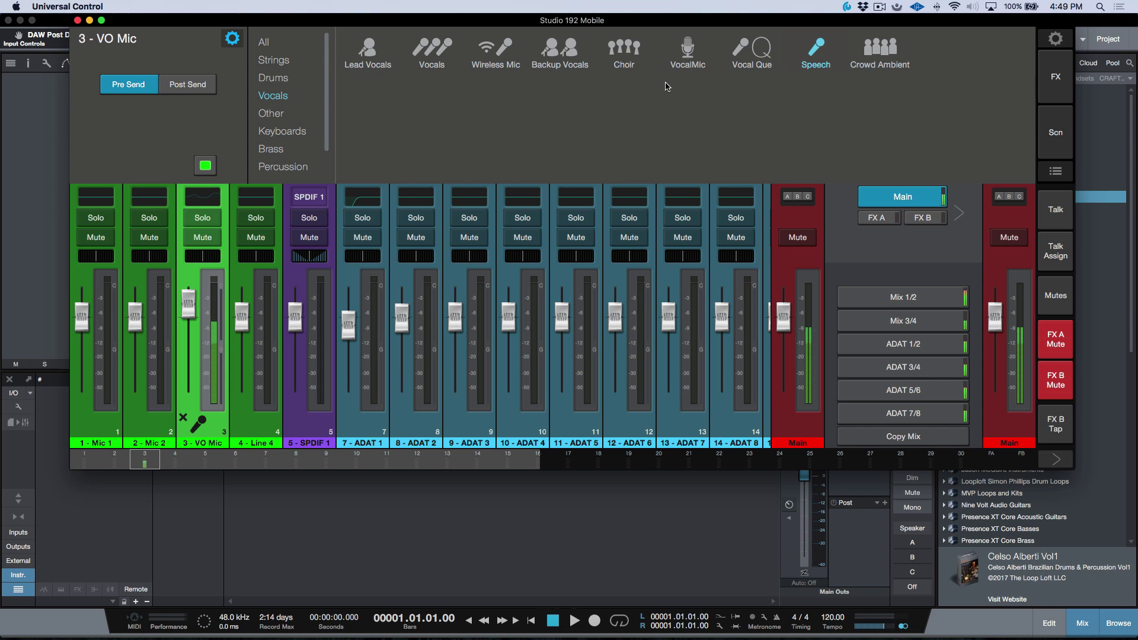
- Show the effects editor and view the channel levels of Mix 1/2, FX A and FX B in turn
{"action": "left_click", "coordinate": [1063, 83]}
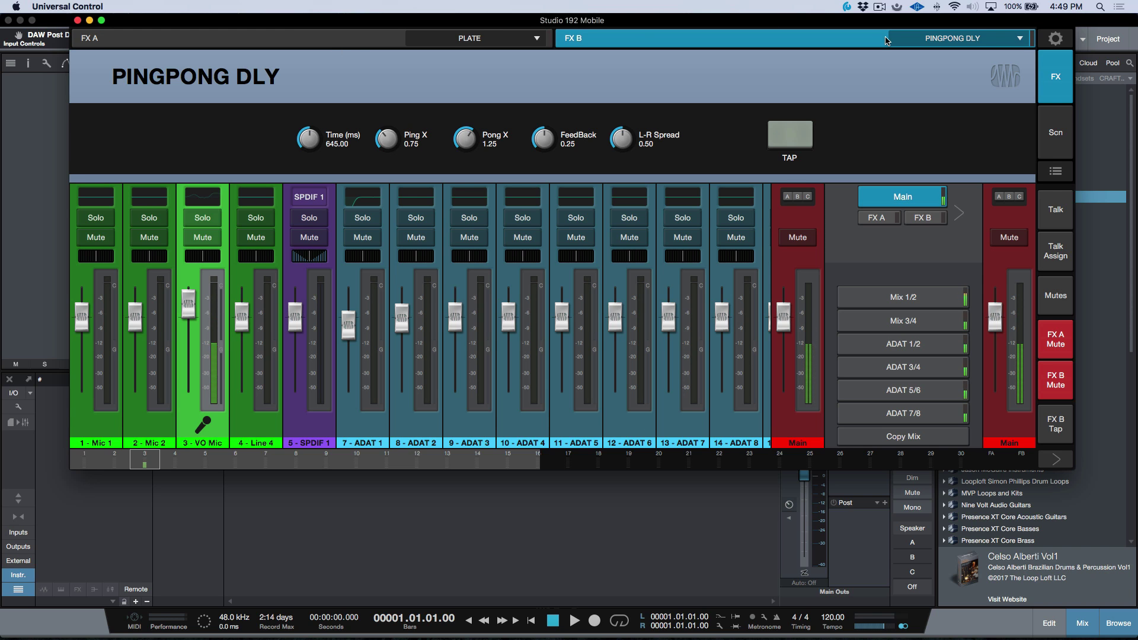
{"action": "left_click", "coordinate": [879, 299]}
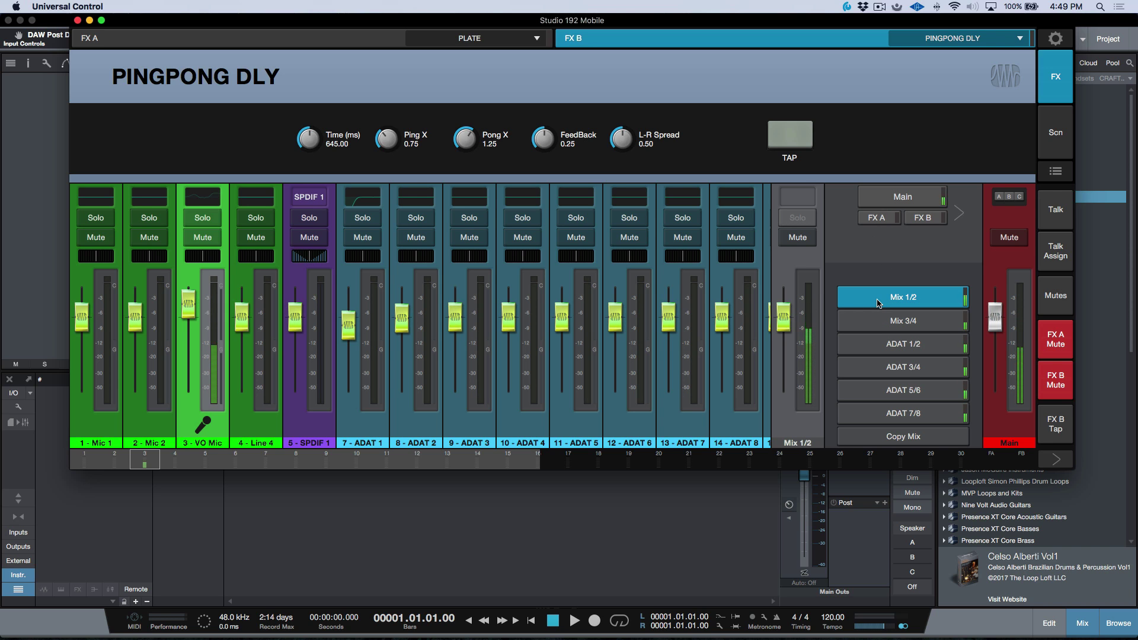
{"action": "left_click", "coordinate": [879, 218]}
{"action": "left_click", "coordinate": [920, 219]}
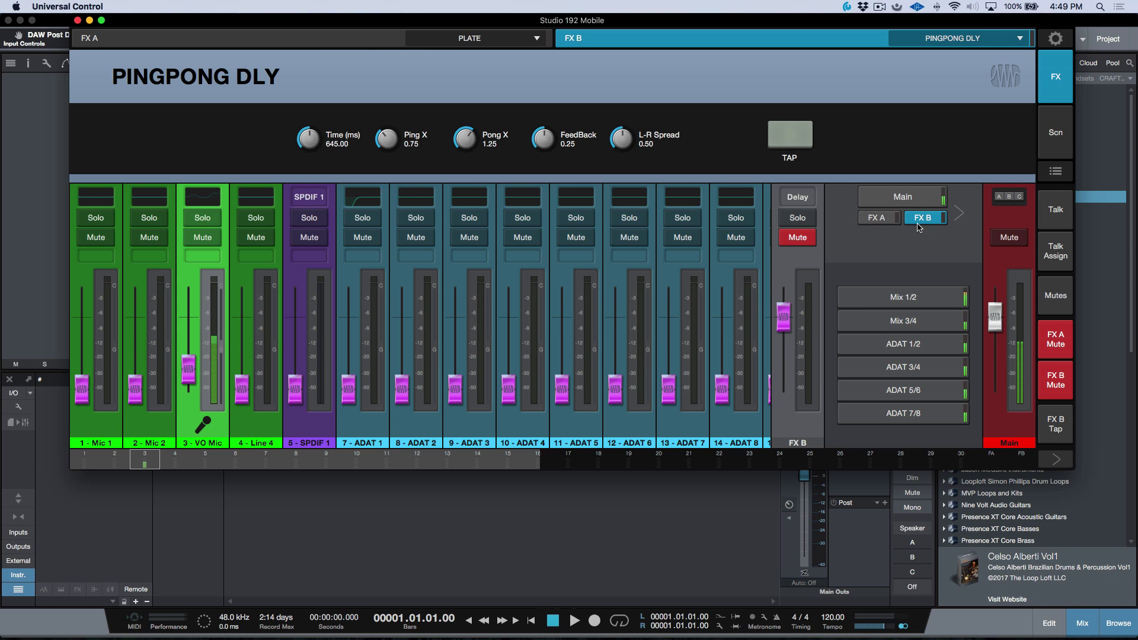